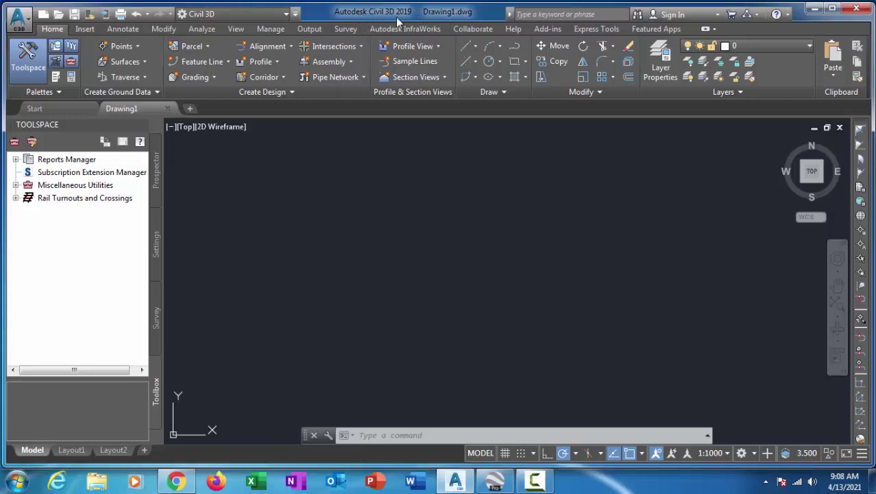
- Make an empty selection window in Civil 3D's model space, then switch to Google Earth Pro
left_click(535, 243)
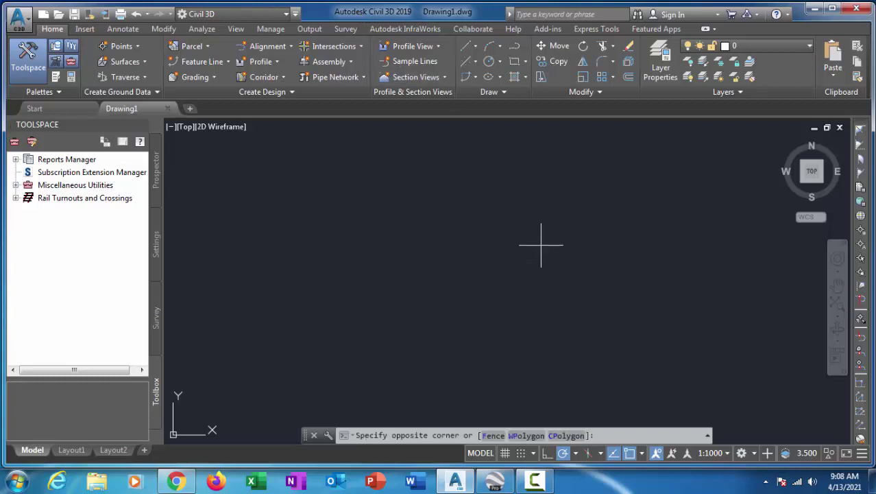
left_click(365, 278)
scroll(604, 245, "down", 1)
scroll(604, 245, "up", 1)
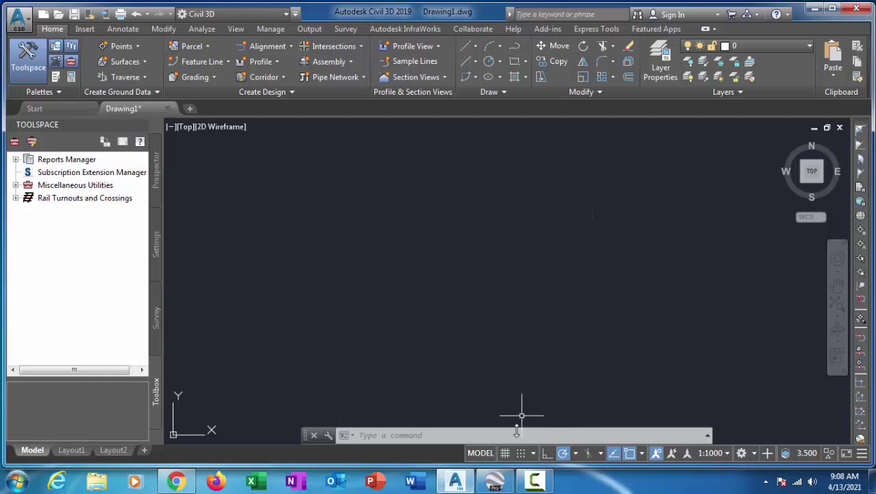
left_click(495, 481)
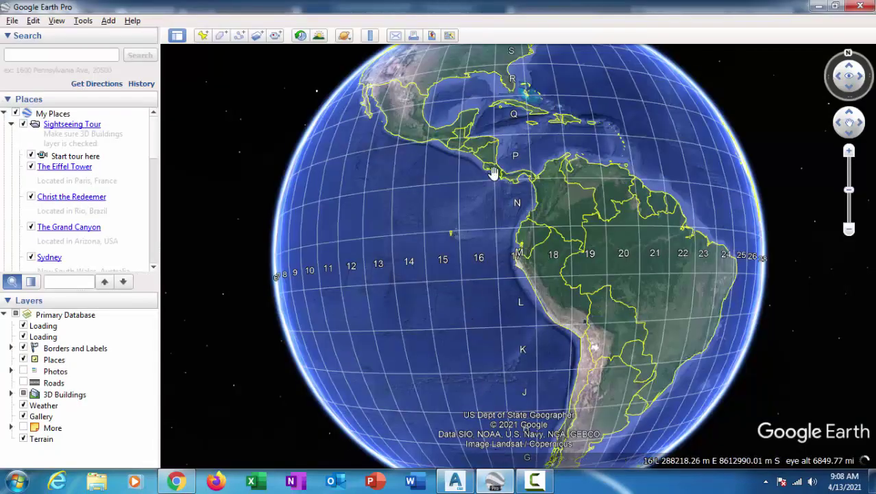
left_click_drag(543, 207, 516, 243)
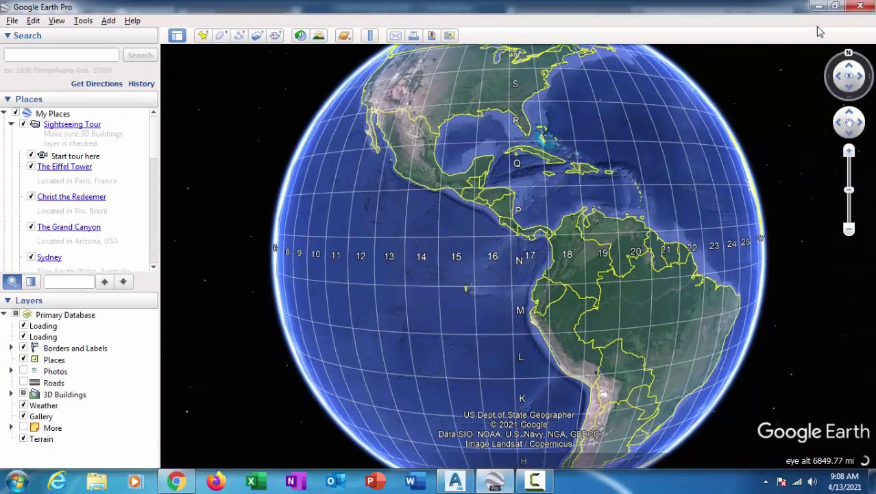
left_click(820, 8)
left_click(797, 8)
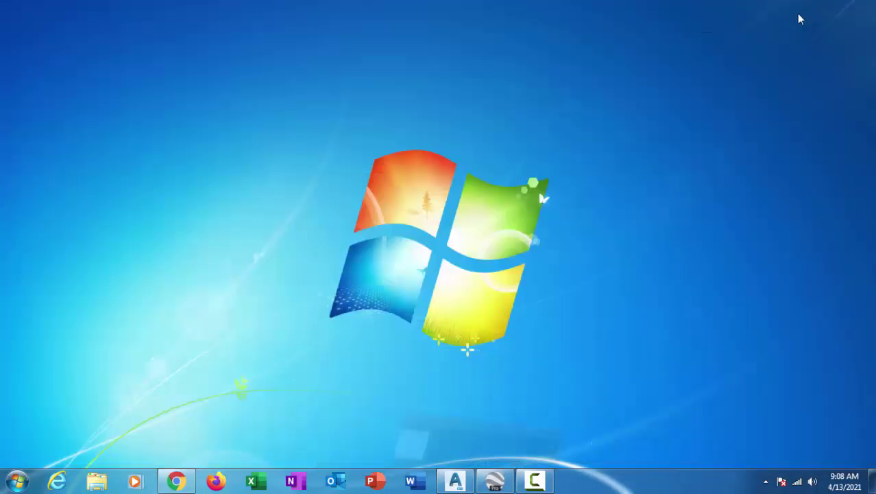
left_click(497, 480)
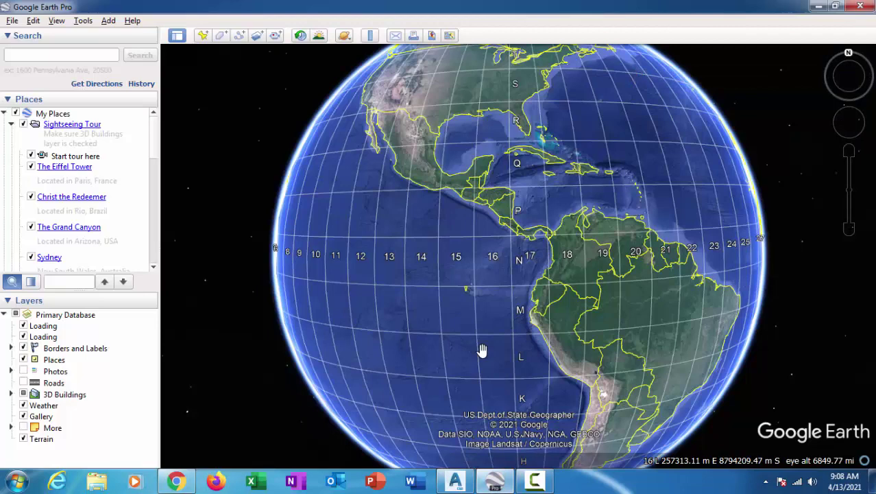
mouse_move(455, 208)
left_mouse_down()
mouse_move(445, 190)
mouse_move(363, 182)
left_mouse_up()
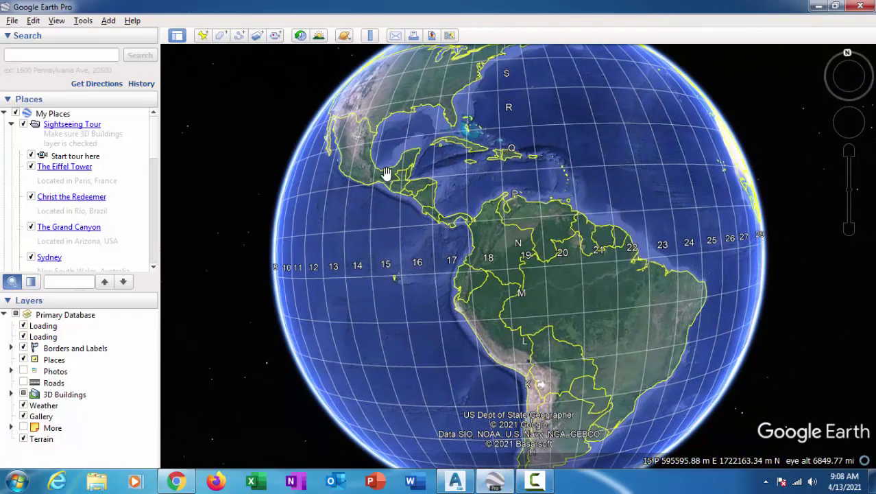
left_click(83, 21)
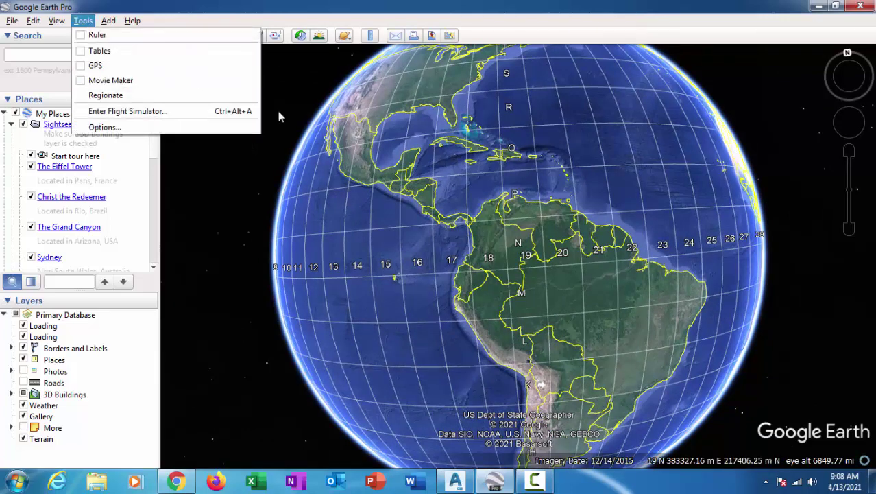
left_click(105, 129)
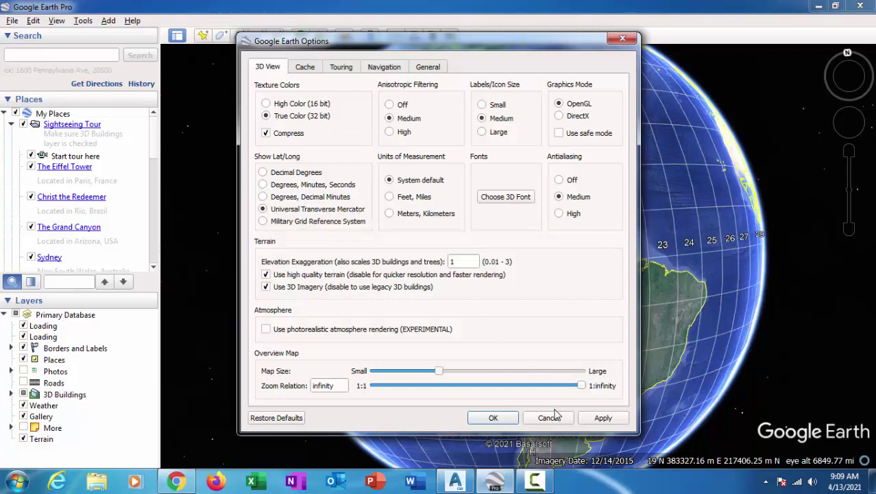
left_click(493, 418)
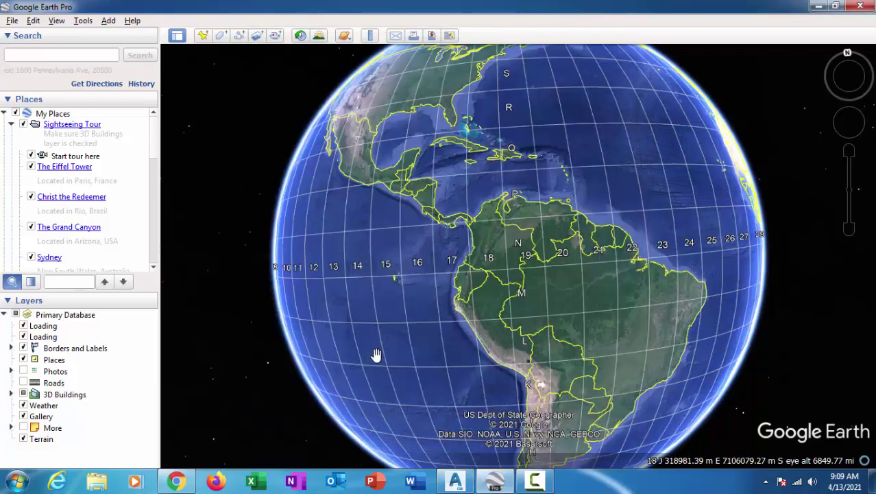
left_click(57, 21)
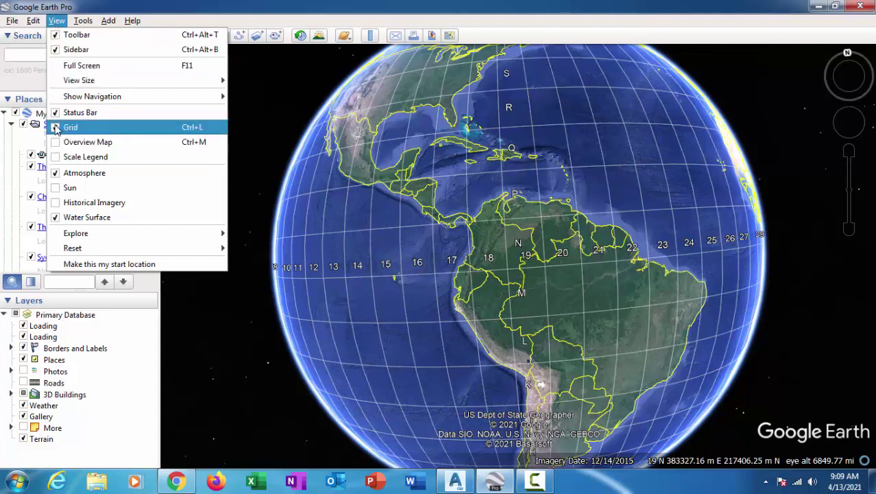
left_click(59, 129)
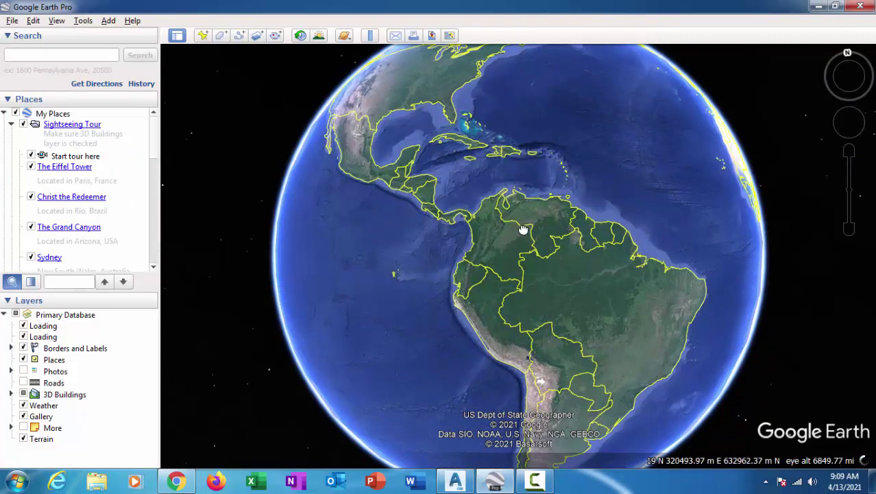
left_click(57, 21)
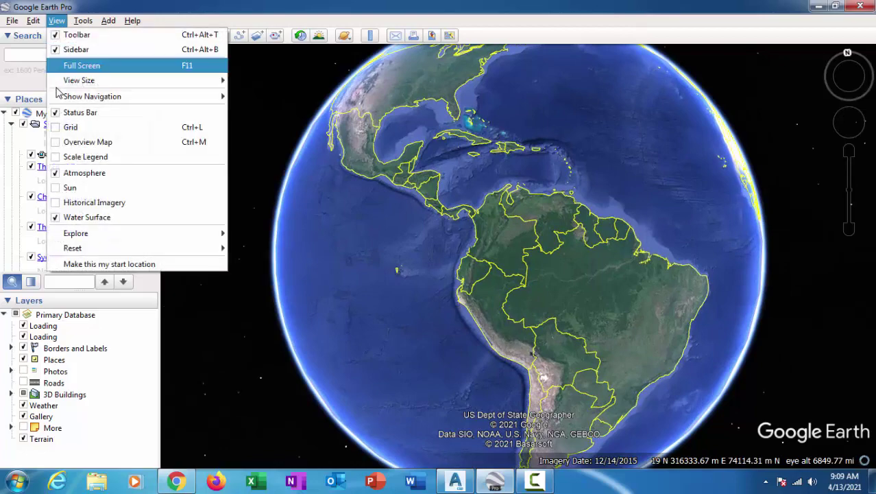
left_click(58, 130)
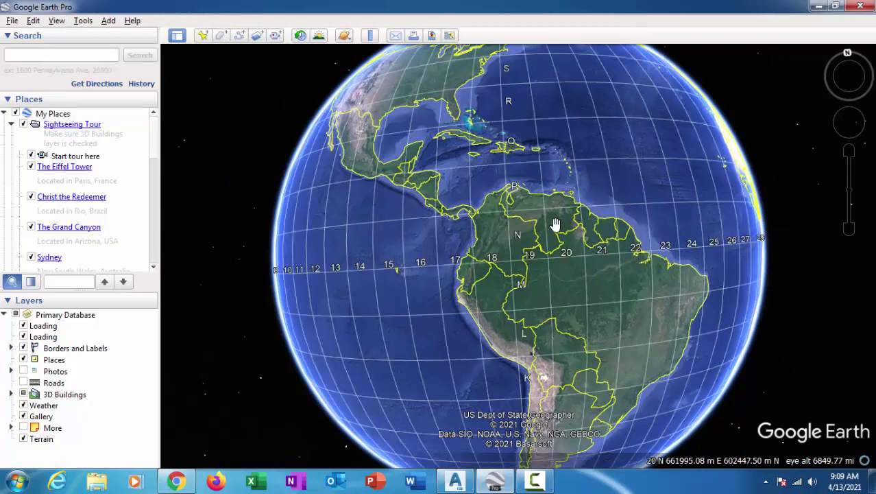
mouse_move(555, 225)
left_mouse_down()
mouse_move(482, 192)
mouse_move(712, 228)
left_mouse_up()
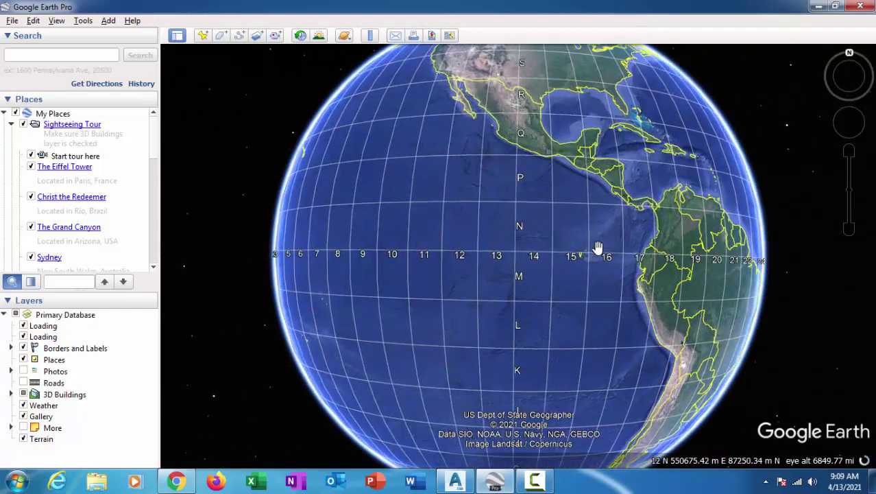
left_click_drag(596, 249, 227, 249)
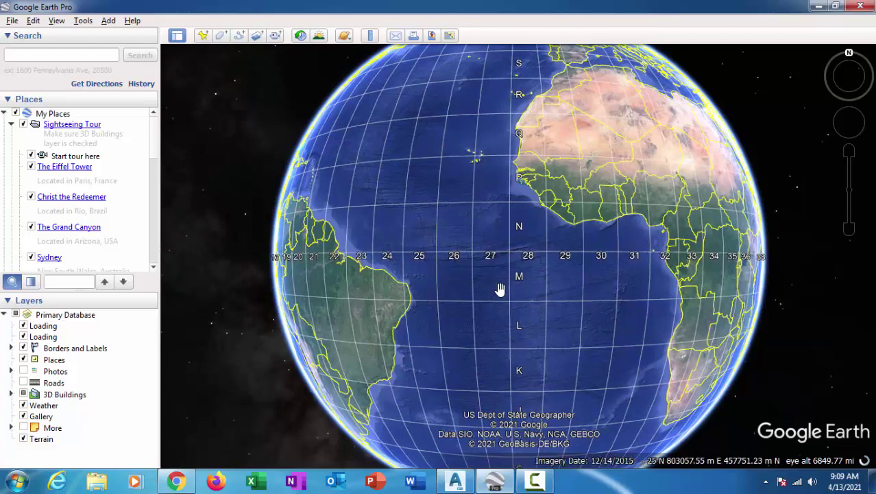
mouse_move(501, 287)
left_mouse_down()
mouse_move(455, 270)
mouse_move(514, 293)
mouse_move(518, 280)
left_mouse_up()
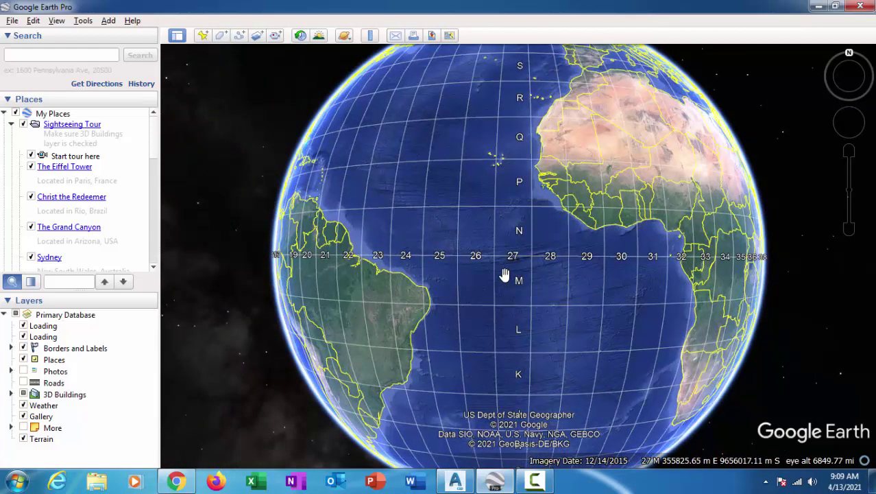
mouse_move(449, 288)
left_mouse_down()
mouse_move(478, 282)
mouse_move(466, 288)
mouse_move(408, 276)
left_mouse_up()
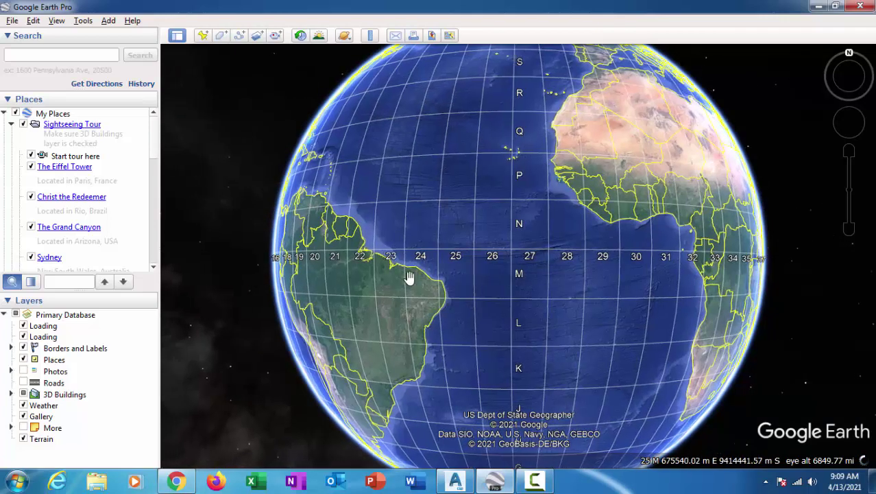
scroll(156, 178, "down", 5)
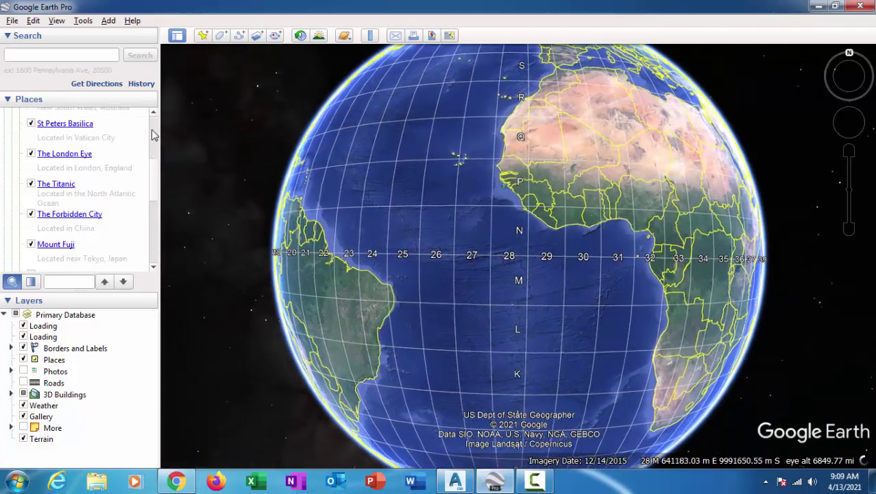
scroll(155, 155, "up", 5)
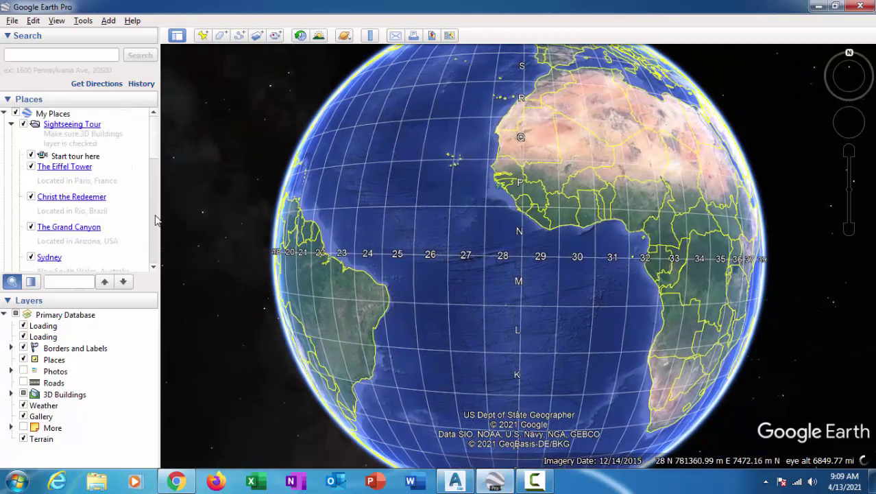
scroll(155, 155, "down", 5)
scroll(155, 157, "down", 4)
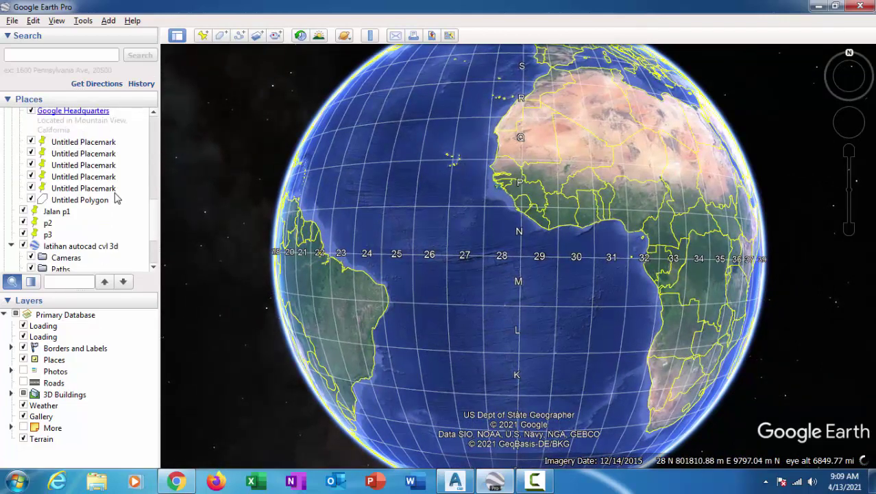
scroll(113, 181, "up", 5)
scroll(120, 173, "up", 3)
scroll(130, 175, "up", 1)
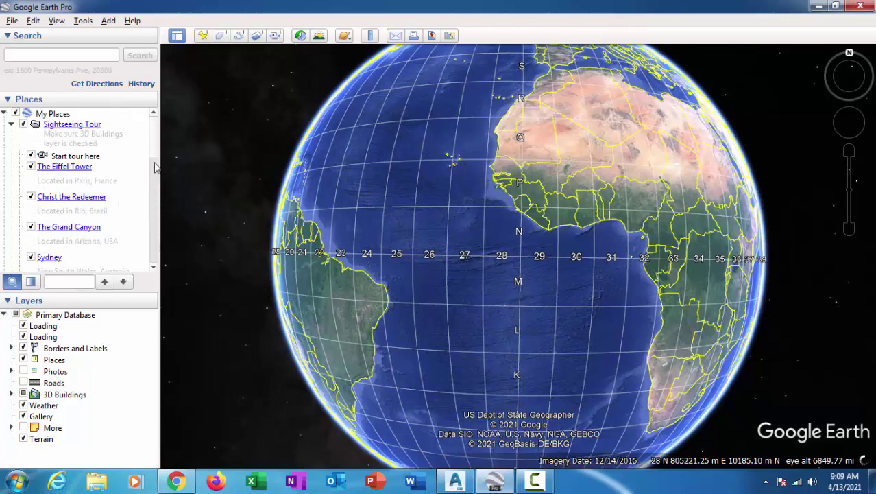
scroll(157, 147, "down", 5)
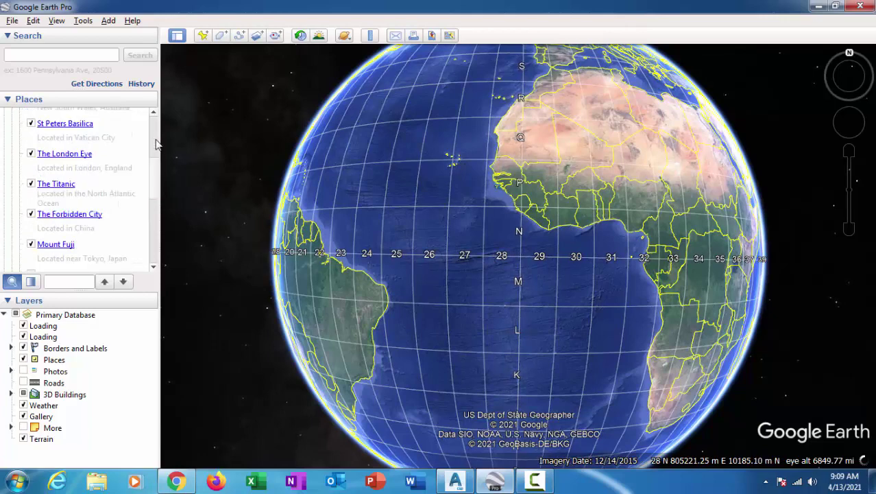
- Search for Sinjai Selatan and fly to the Sinjai Regency, South Sulawesi result
left_click(62, 55)
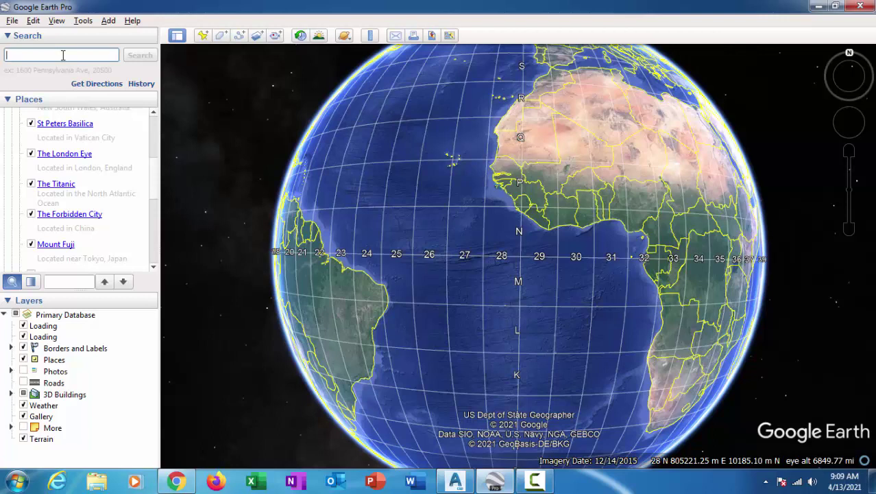
type("st")
type("tan")
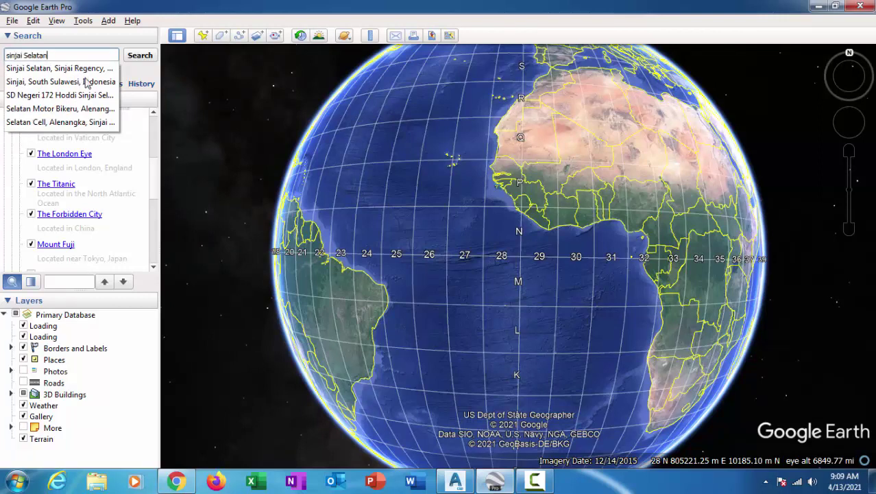
left_click(51, 70)
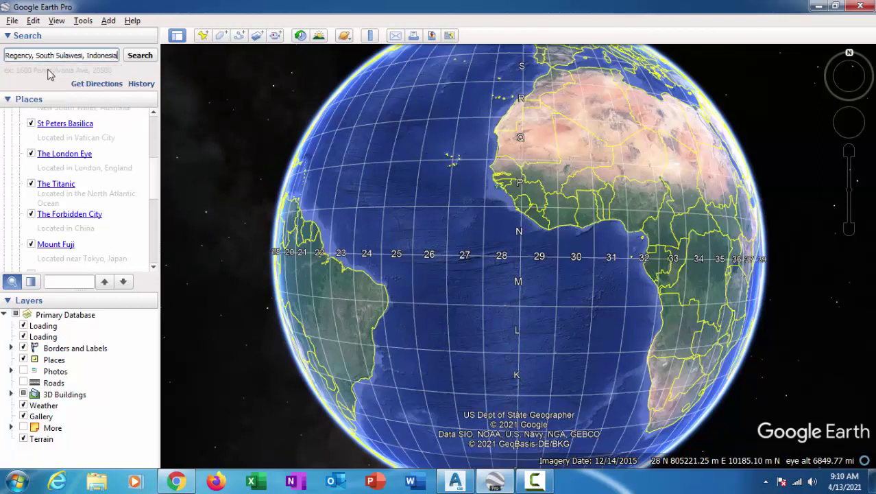
left_click(140, 55)
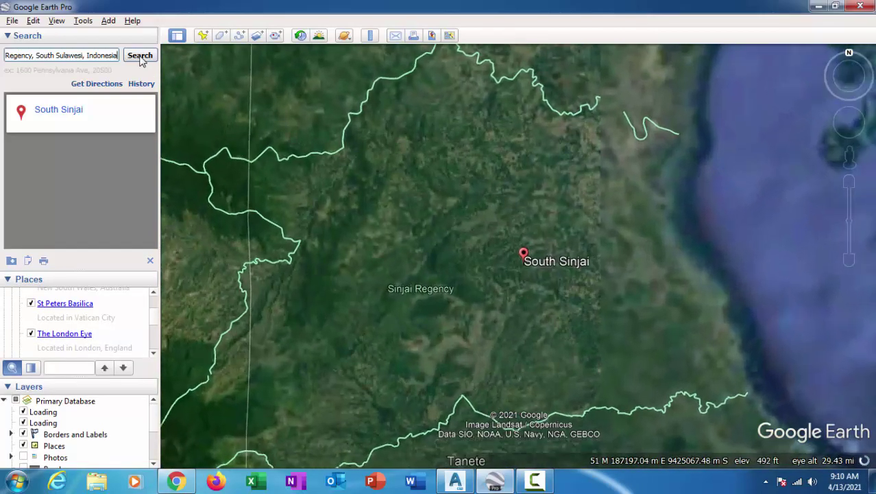
- Zoom out and pan to see the whole of Sulawesi around the South Sinjai pin
scroll(430, 247, "down", 5)
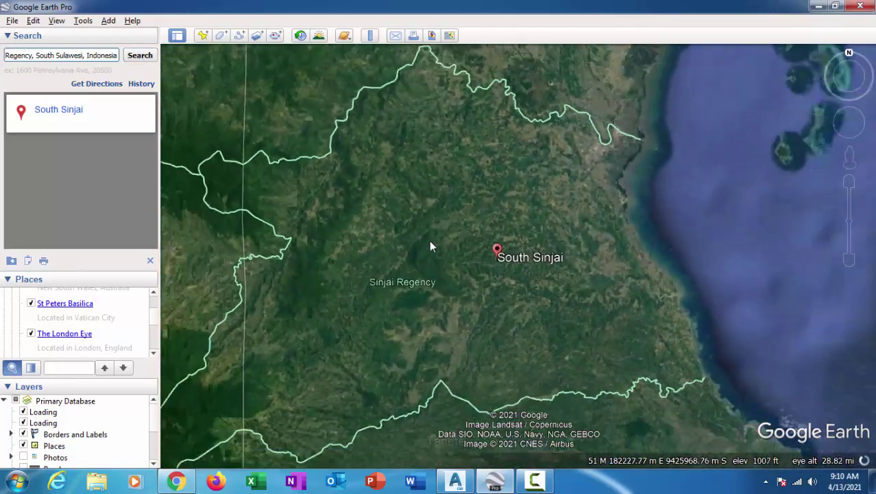
scroll(451, 238, "down", 2)
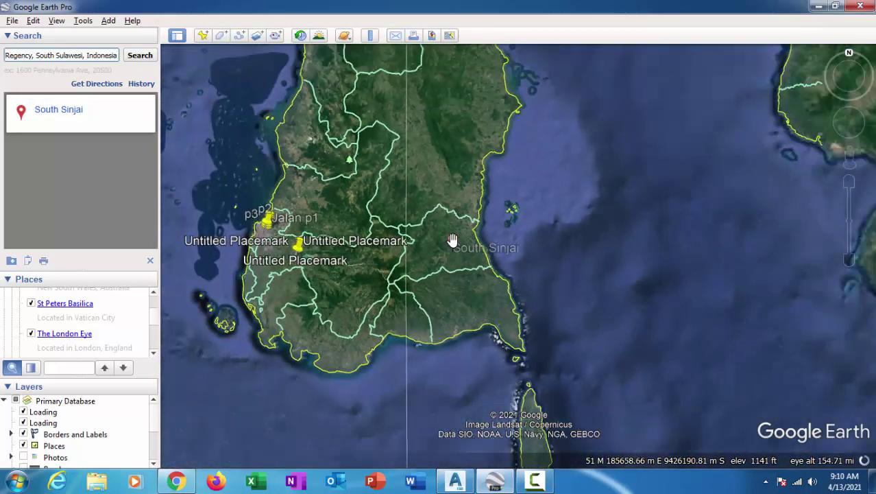
scroll(456, 243, "down", 2)
scroll(461, 212, "down", 2)
scroll(465, 261, "up", 2)
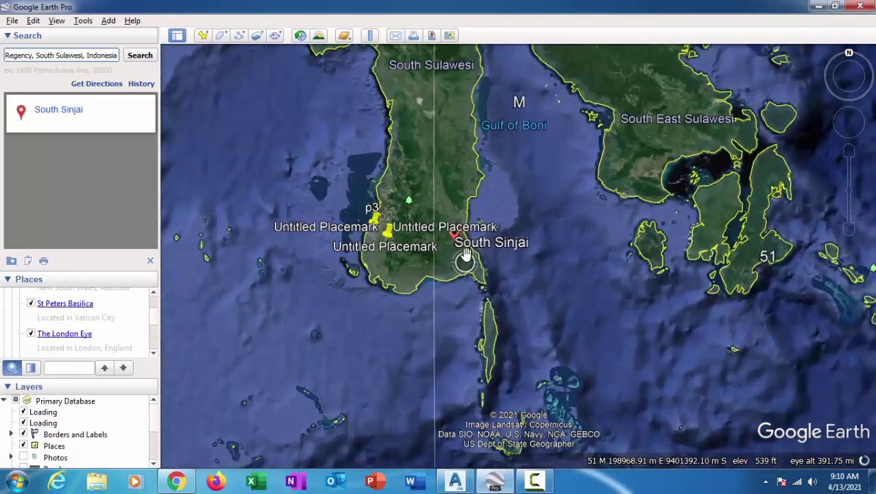
scroll(445, 172, "down", 2)
left_click_drag(446, 148, 445, 200)
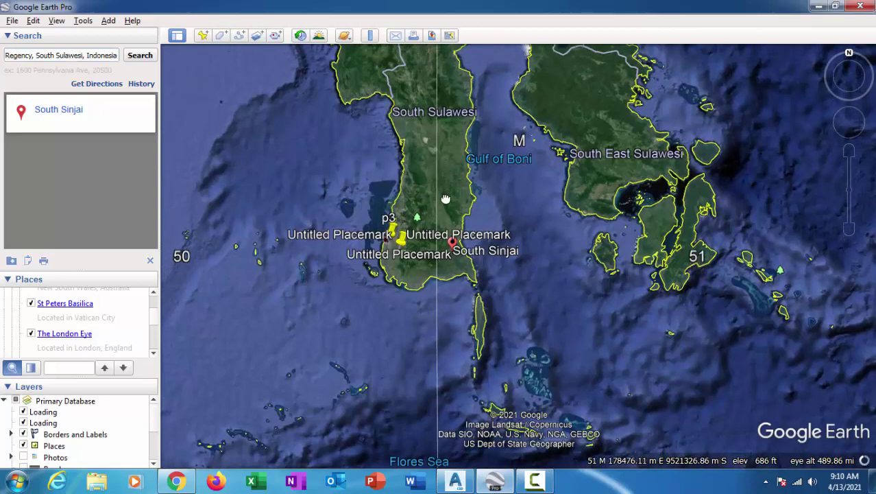
scroll(445, 199, "down", 1)
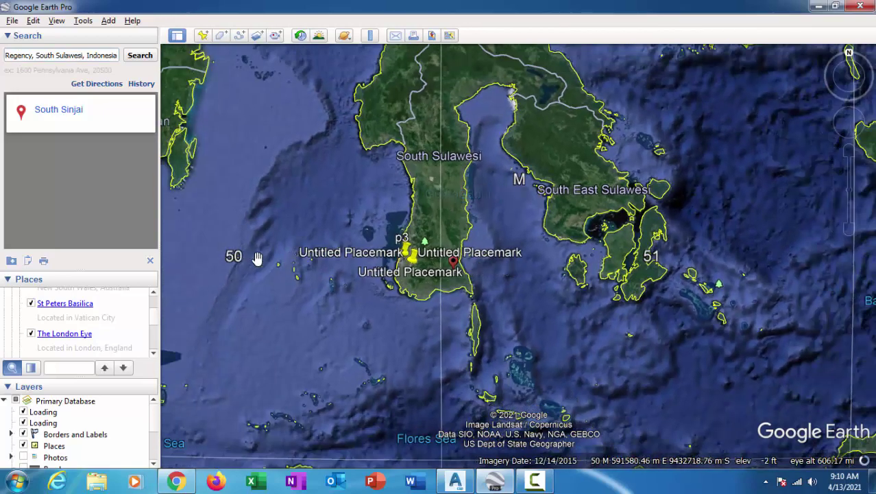
scroll(257, 258, "down", 2)
scroll(322, 267, "down", 1)
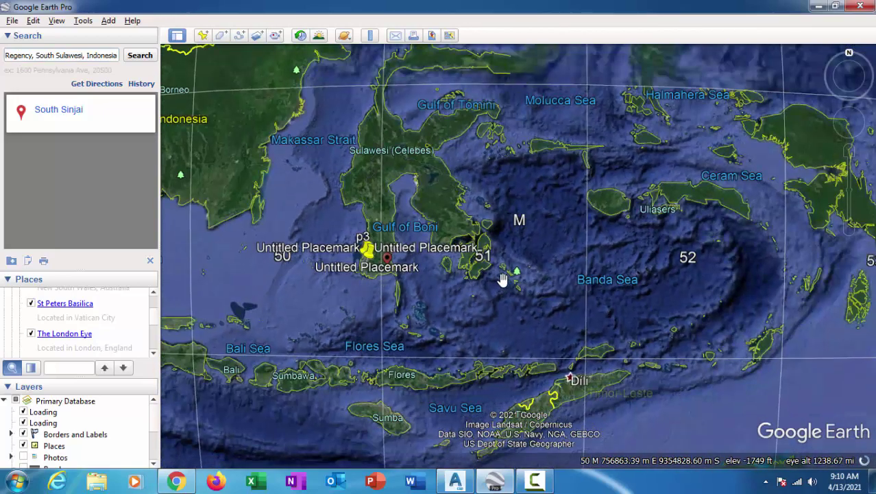
- Zoom back in on South Sinjai until the village road and terraced fields appear
scroll(480, 250, "up", 2)
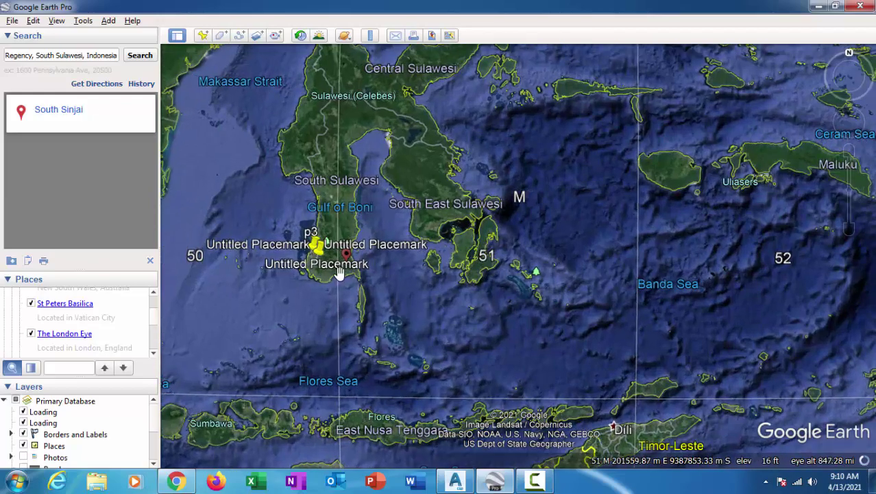
scroll(338, 273, "up", 3)
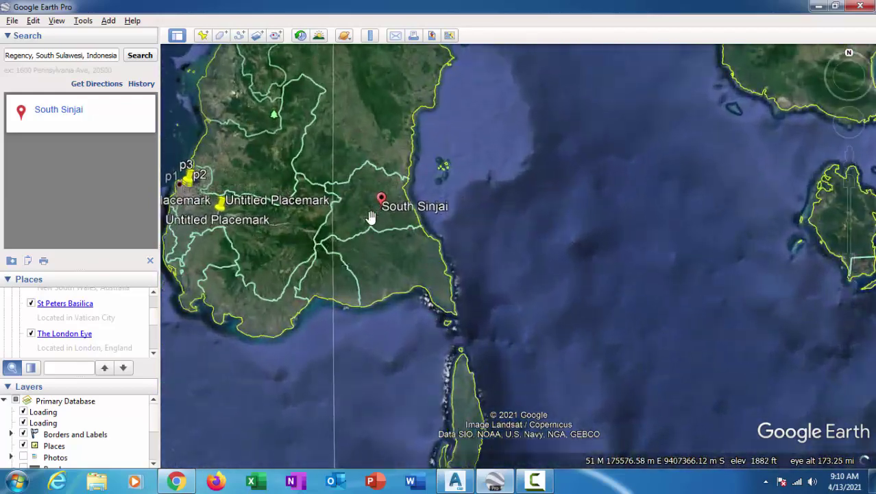
scroll(370, 217, "up", 4)
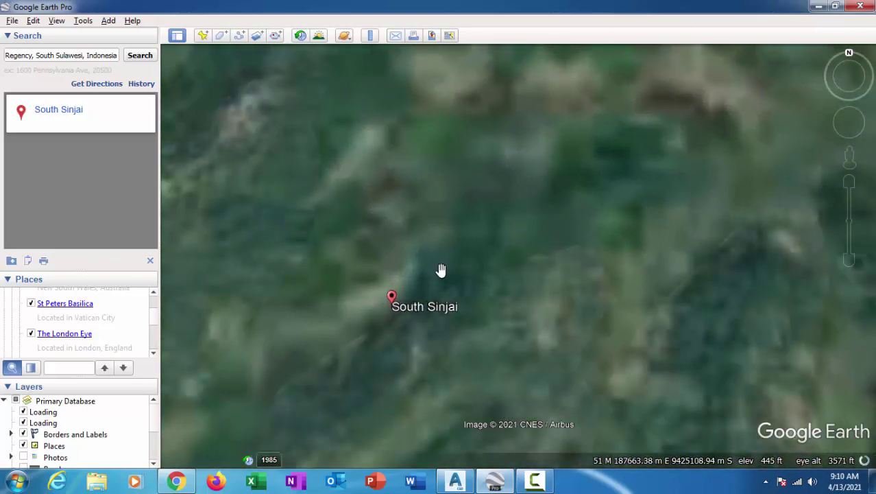
left_click_drag(441, 270, 443, 244)
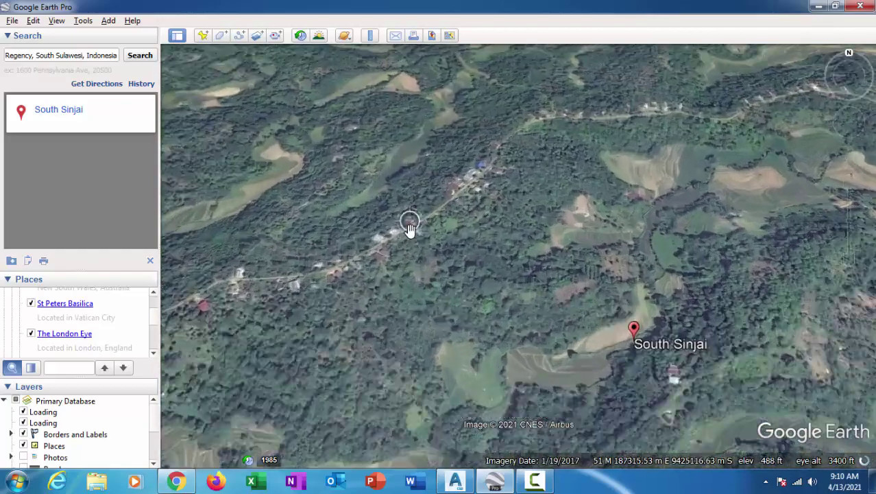
- Pan and zoom to centre the roadside houses and terraced fields at about 2289 ft altitude
scroll(410, 229, "up", 2)
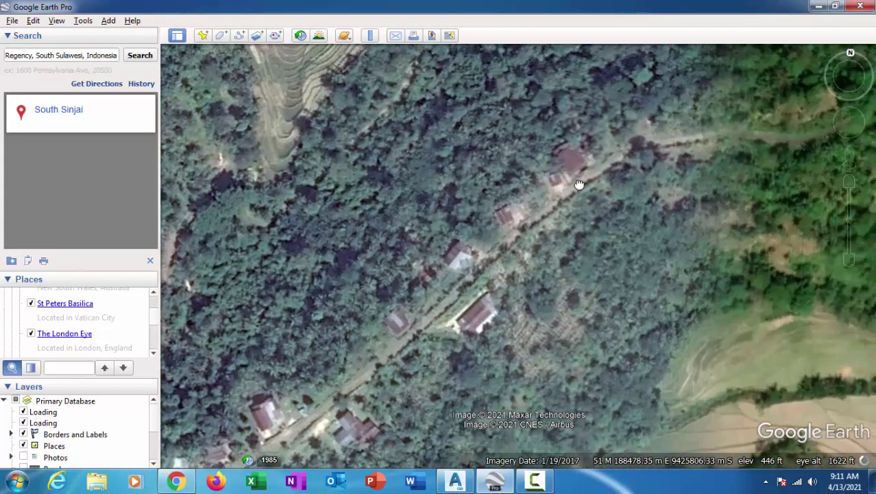
left_click_drag(579, 185, 370, 276)
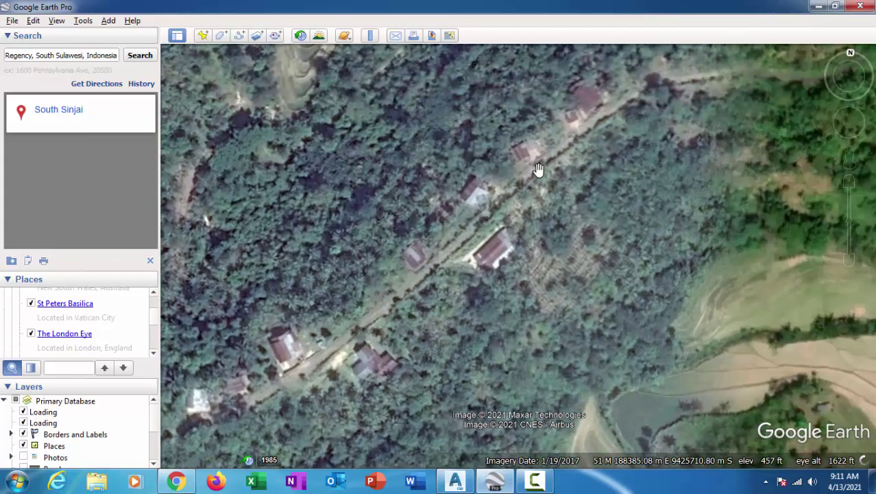
left_click_drag(539, 169, 433, 201)
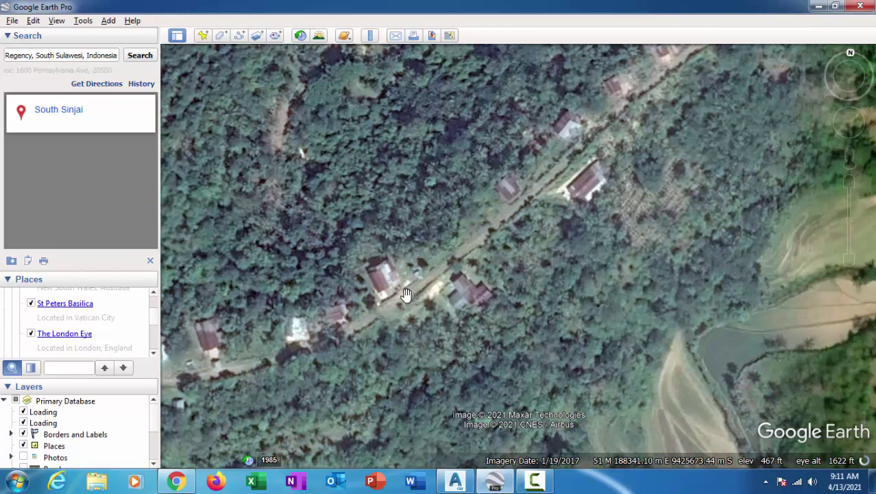
scroll(406, 294, "down", 2)
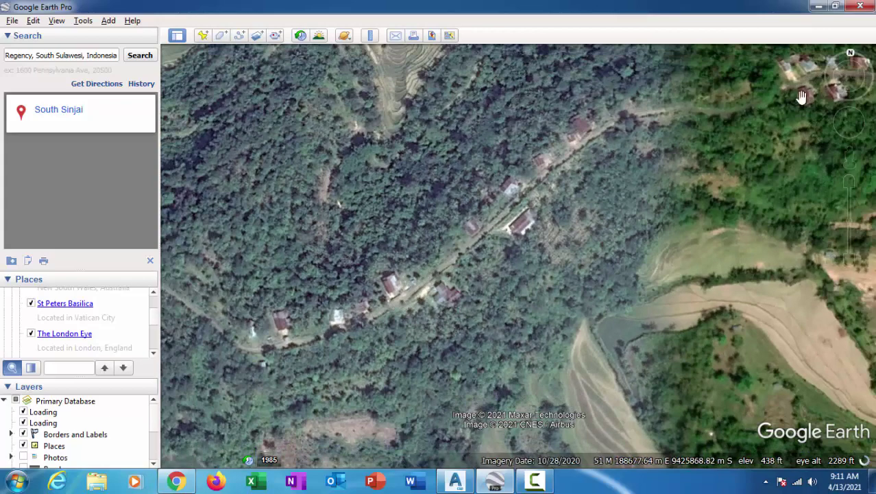
left_click_drag(802, 96, 565, 170)
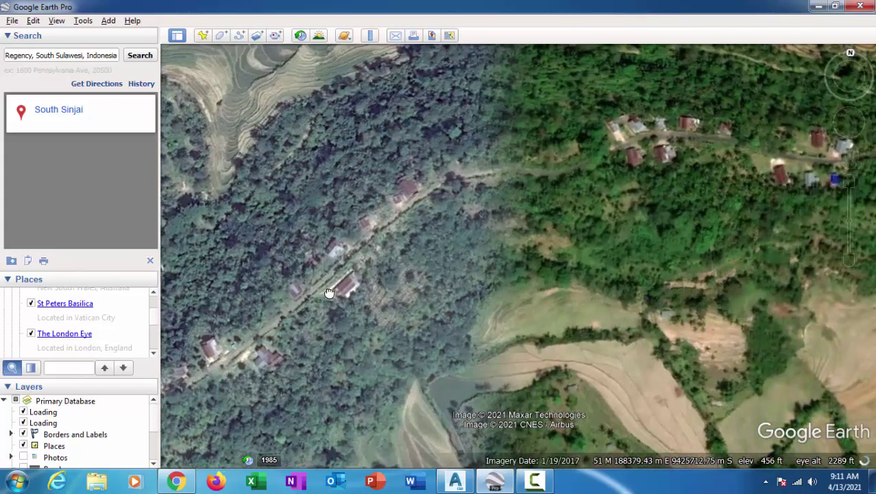
left_click_drag(271, 316, 353, 278)
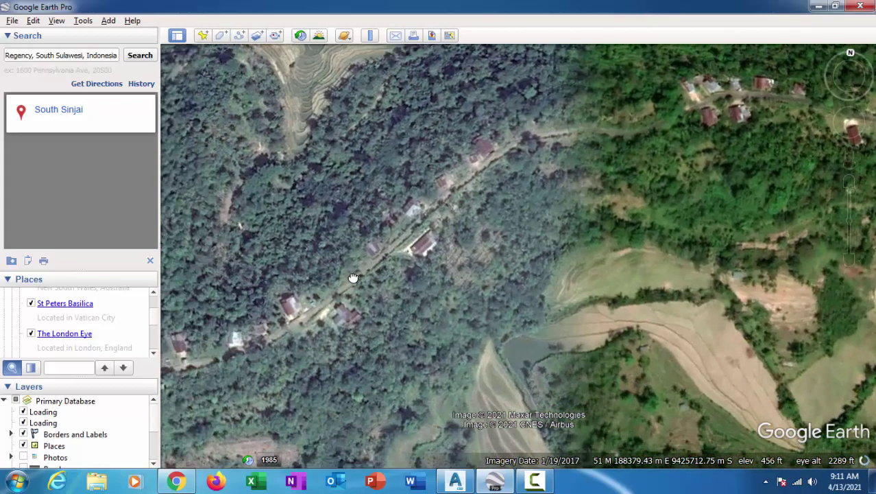
- Place a new placemark beside the lower-left roadside house and name it P1
left_click(204, 37)
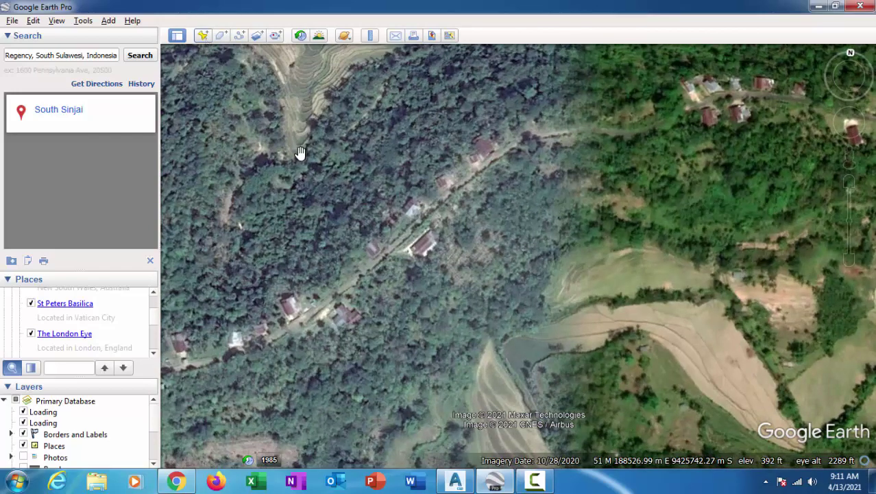
left_click_drag(492, 62, 718, 62)
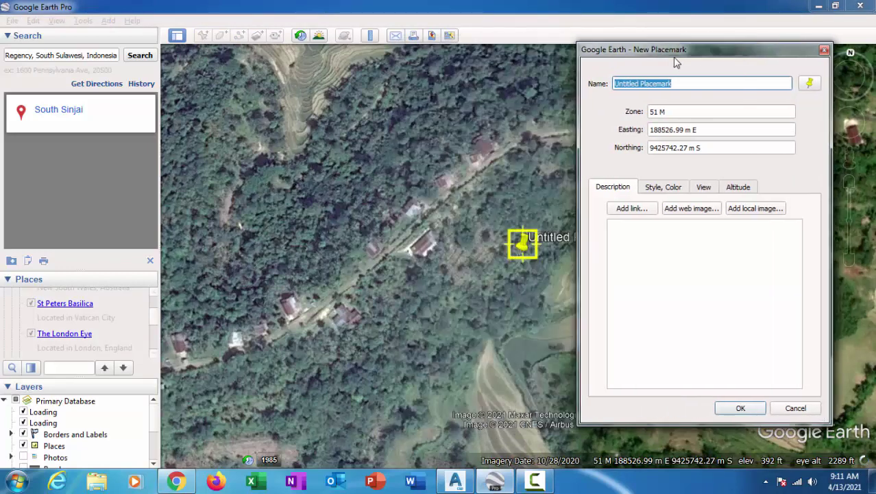
left_click_drag(523, 251, 279, 344)
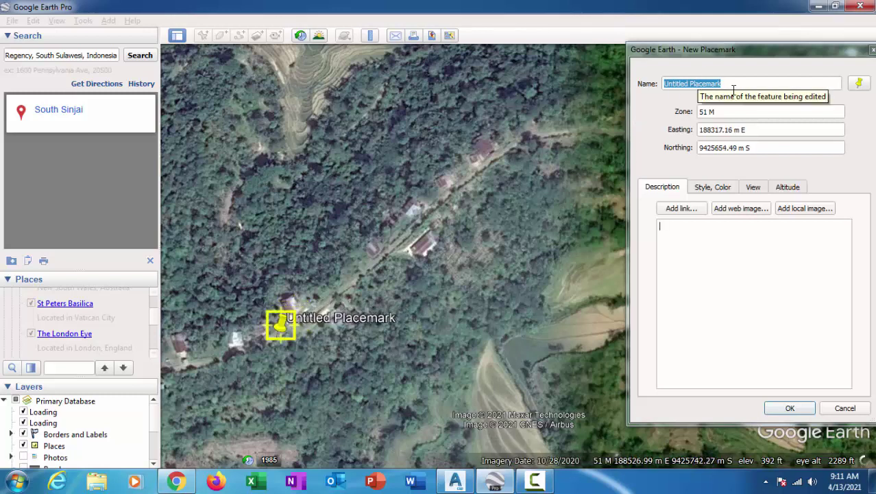
key("BackSpace")
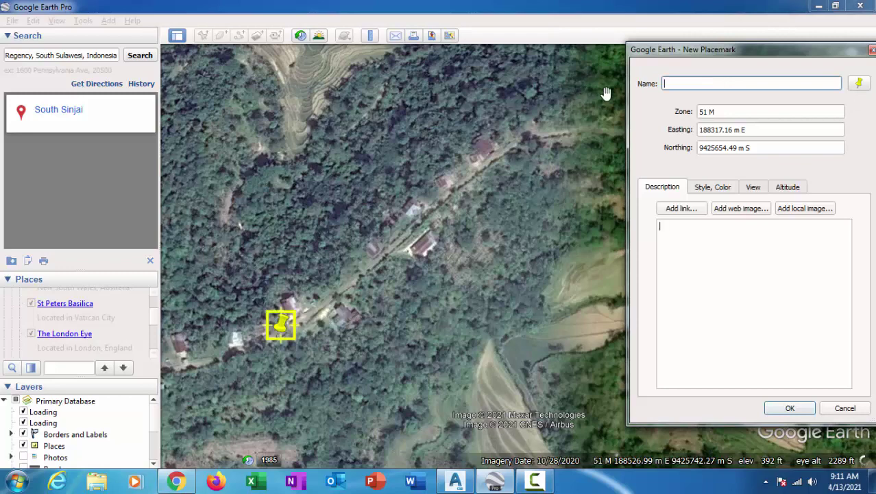
type("P1")
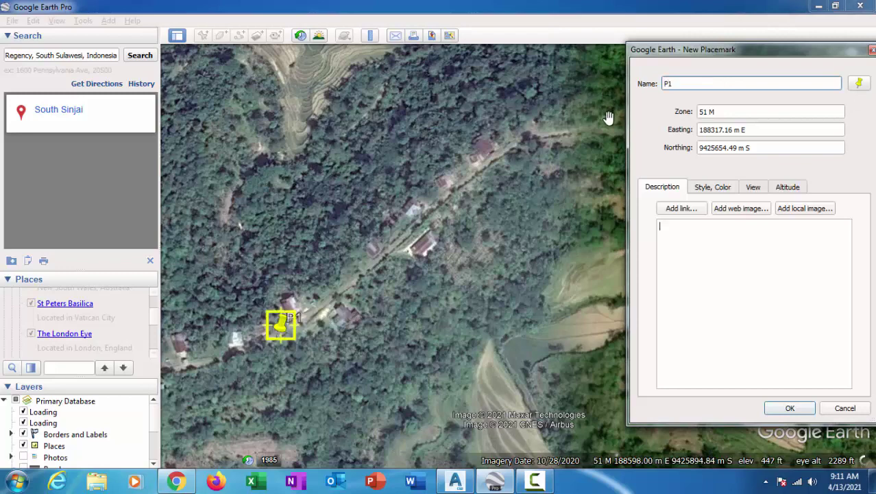
- Open a blank Notepad document in the upper left and select P1's Easting value
left_click(18, 484)
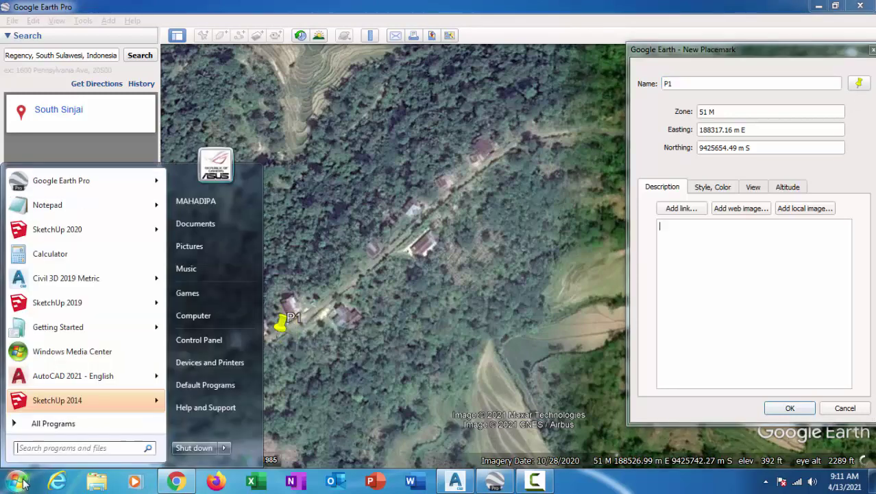
left_click(48, 215)
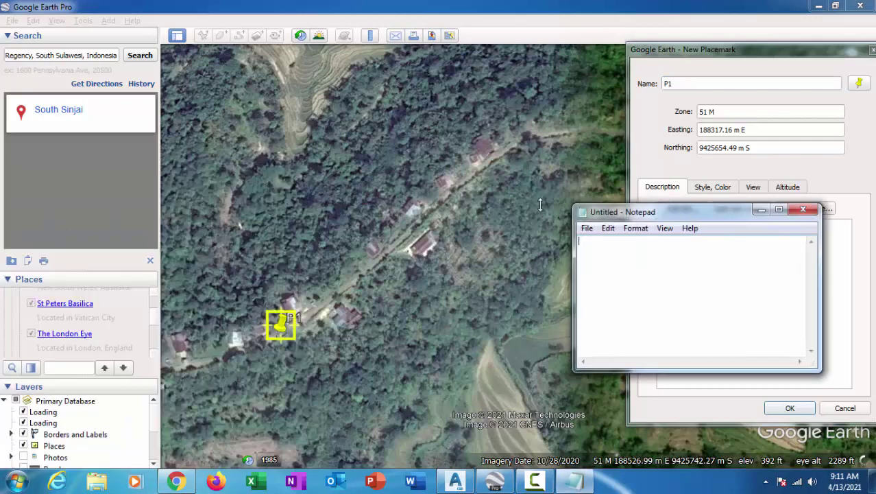
mouse_move(637, 211)
left_mouse_down()
mouse_move(126, 107)
mouse_move(127, 62)
left_mouse_up()
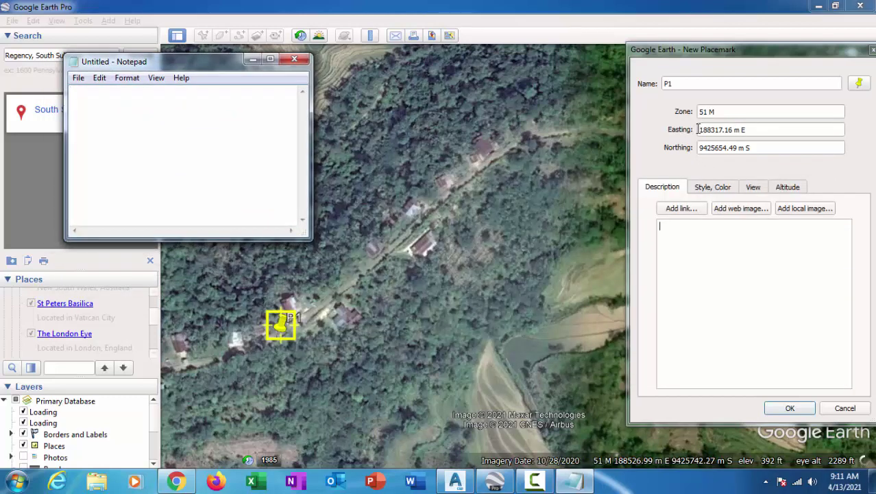
left_click_drag(698, 129, 723, 129)
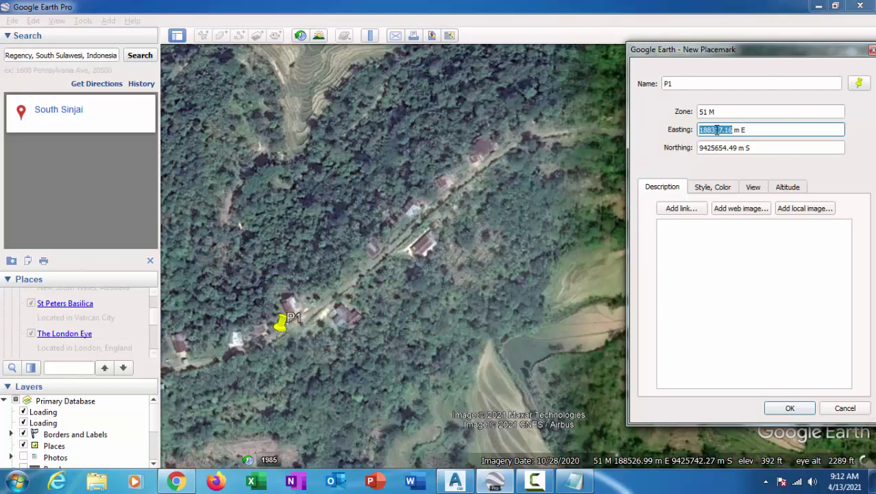
- Copy P1's easting 188317.16 into Notepad, followed by a comma
right_click(717, 130)
left_click(745, 183)
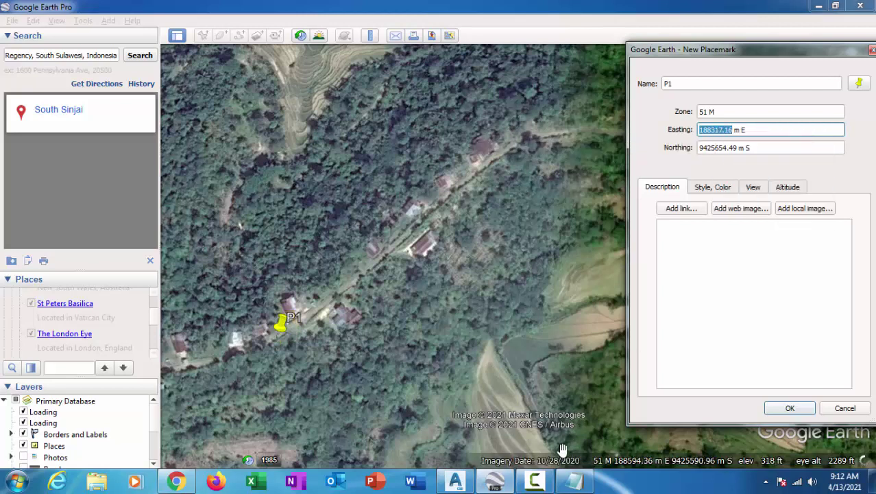
left_click(574, 481)
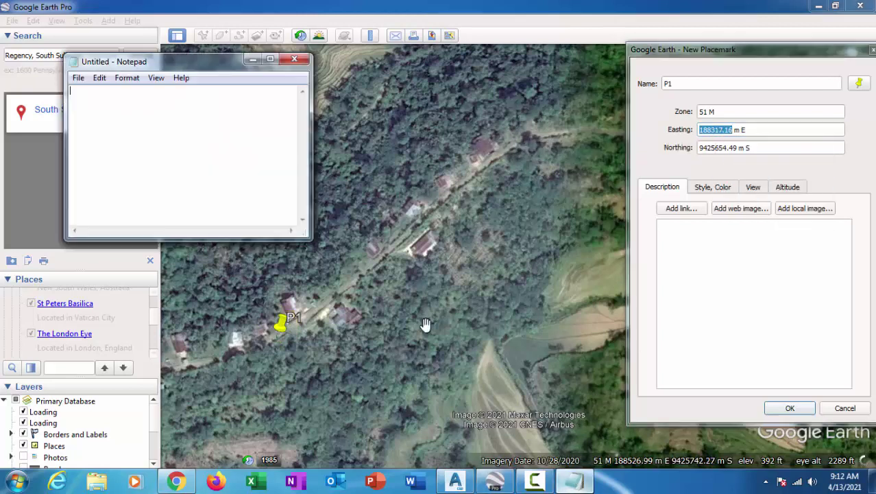
right_click(127, 108)
left_click(156, 166)
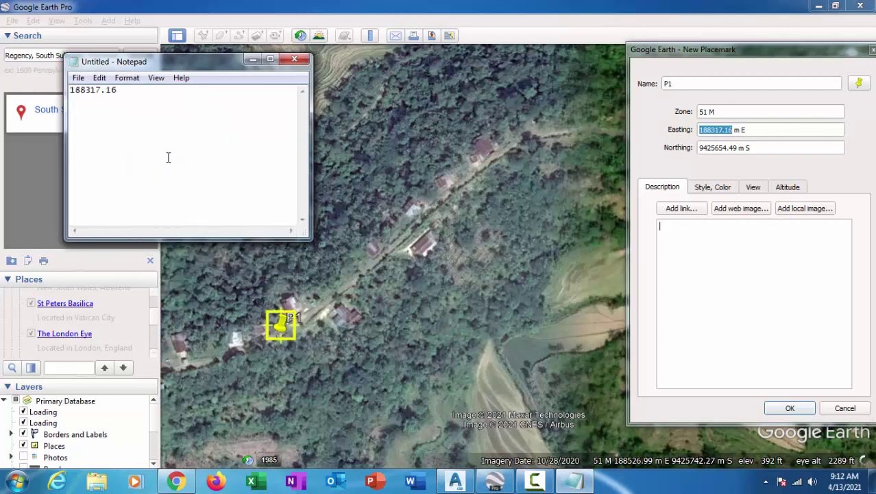
type(",")
- Add P1's northing 9425654.49 to the Notepad line and save the P1 placemark
left_click(698, 148)
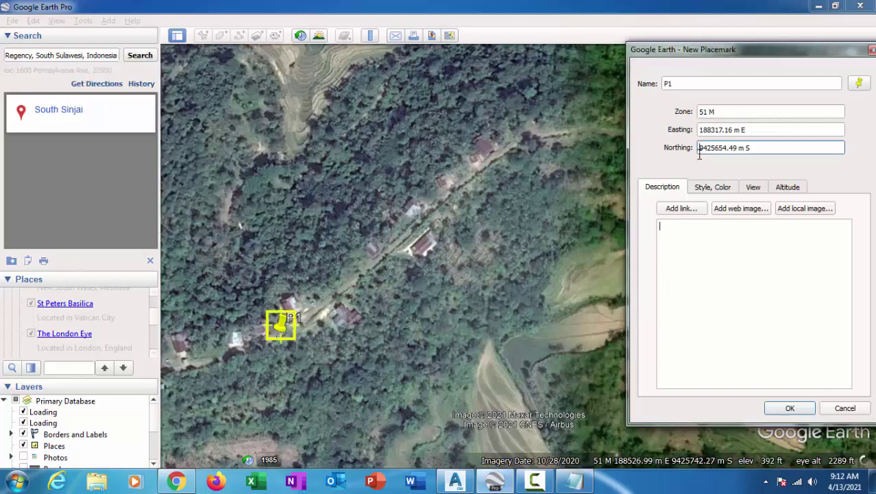
key("shift+Right")
key("shift+Right")
key("shift+Right")
key("shift+Right")
key("shift+Right")
key("shift+Right")
key("shift+Right")
key("shift+Right")
left_click(574, 484)
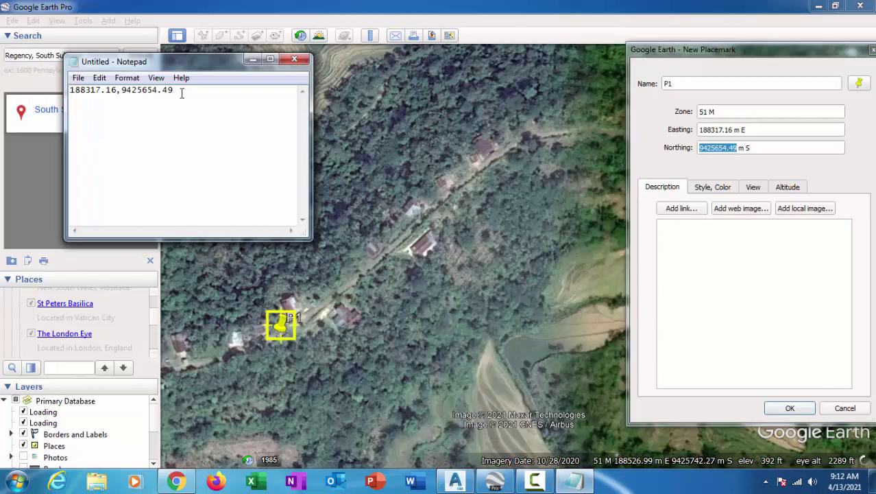
left_click(789, 409)
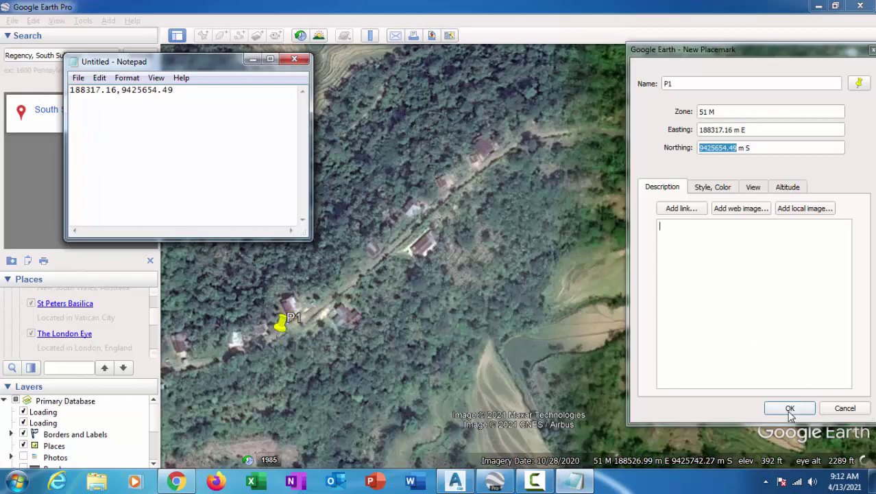
- Drop a new placemark on the road northeast of P1
scroll(297, 322, "up", 2)
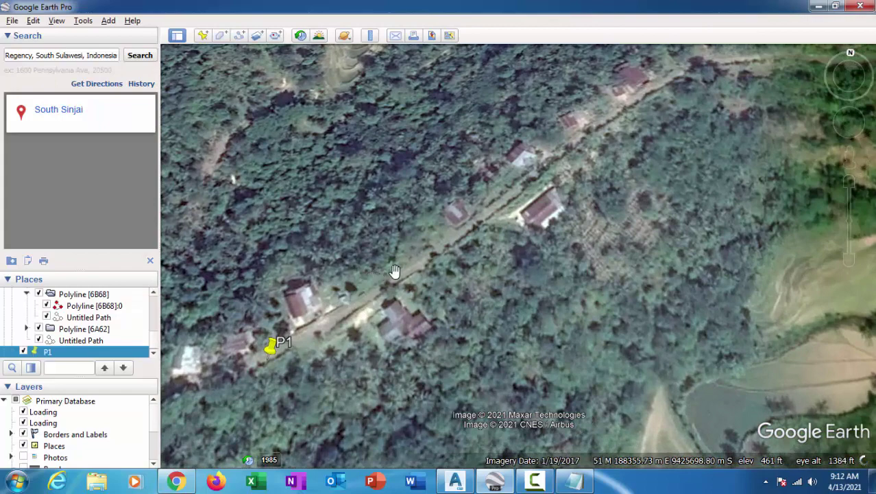
scroll(436, 250, "up", 1)
left_click_drag(455, 262, 395, 317)
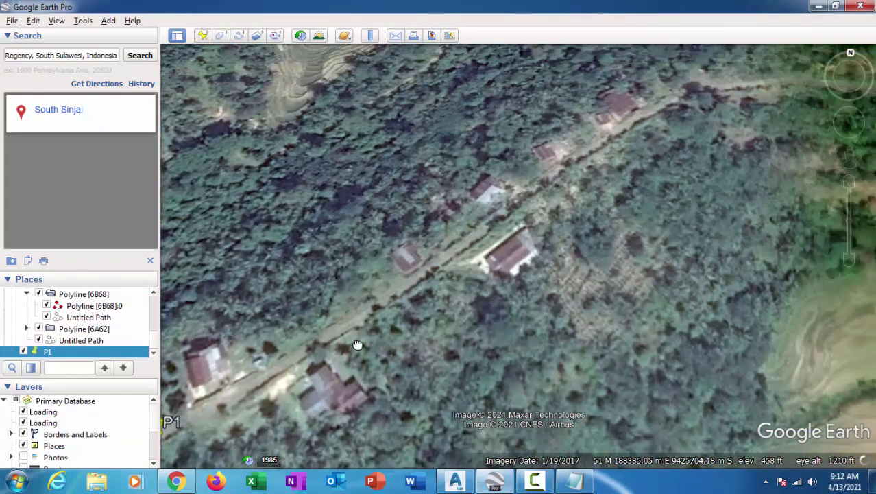
left_click_drag(514, 223, 554, 203)
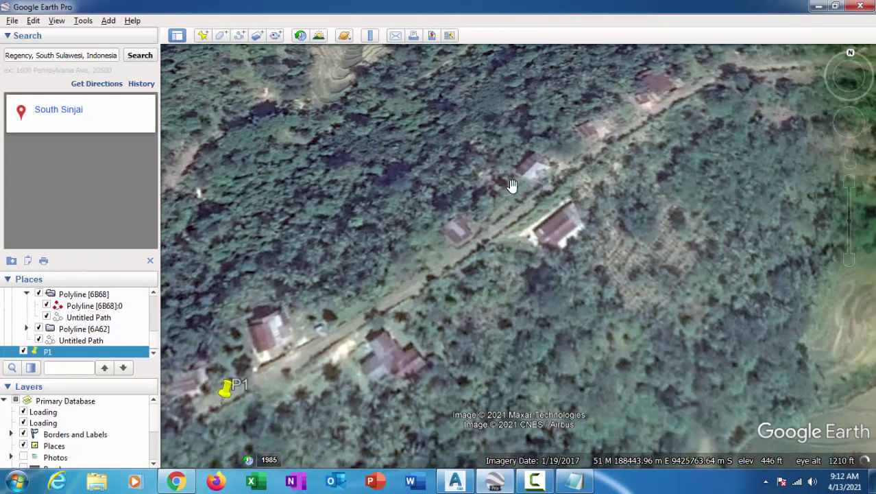
left_click(207, 37)
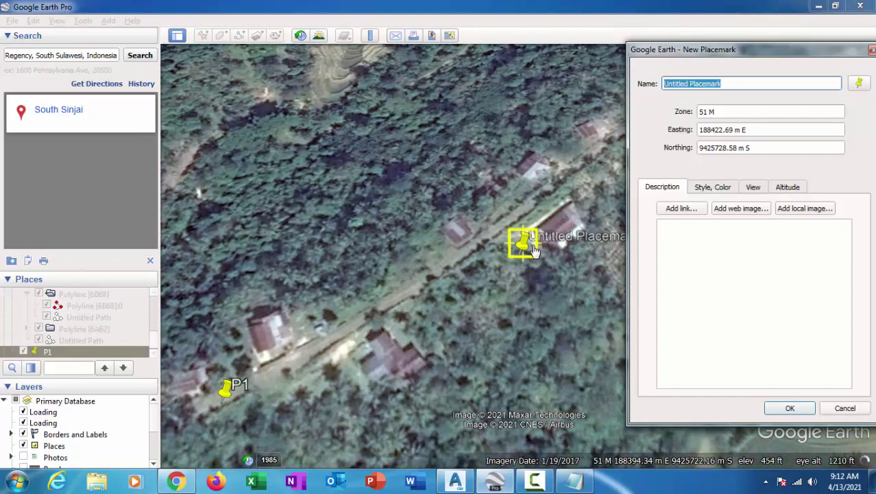
mouse_move(524, 248)
left_mouse_down()
mouse_move(478, 251)
mouse_move(427, 284)
left_mouse_up()
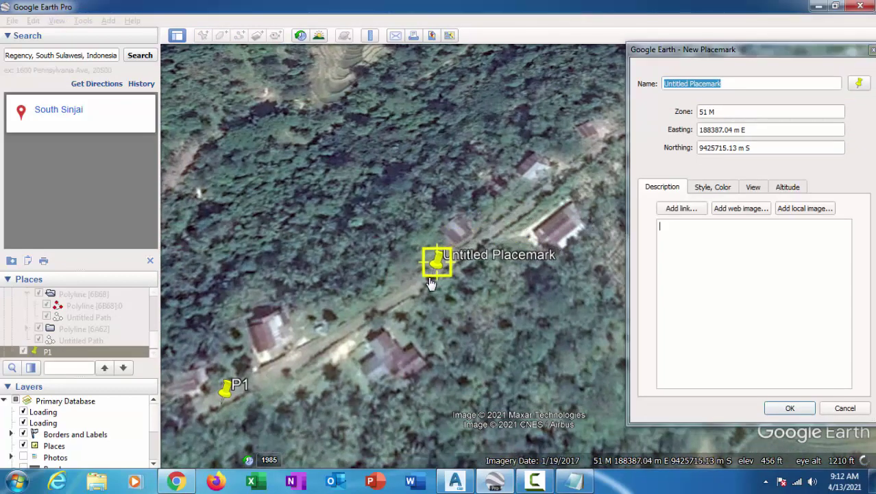
scroll(352, 241, "down", 3)
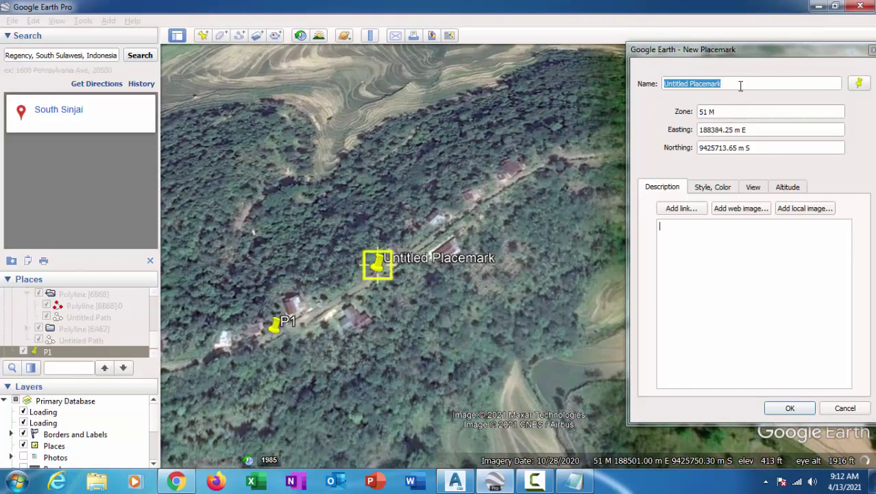
- Name the new placemark P2, correcting the lowercase entry
left_click(650, 77)
left_click(623, 77)
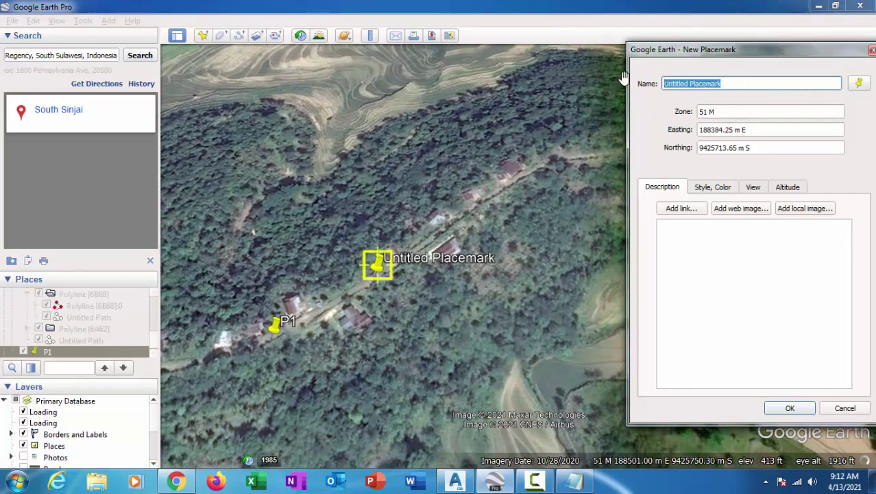
type("p2")
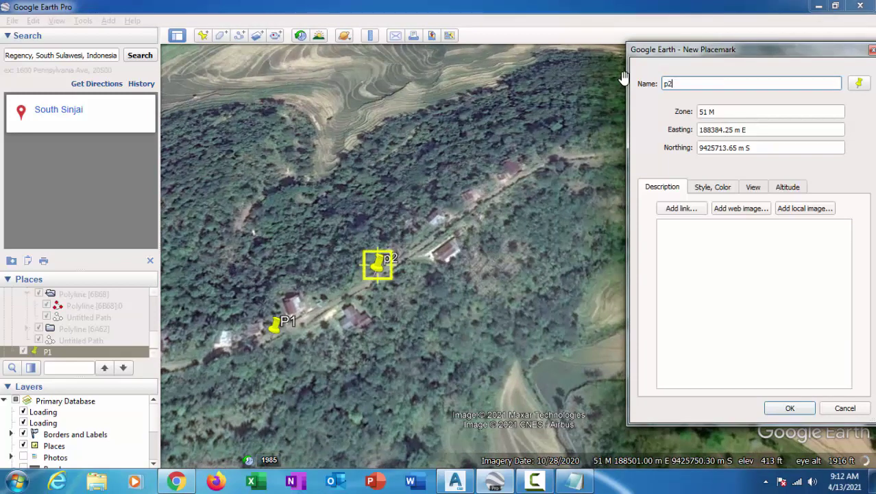
left_click(703, 84)
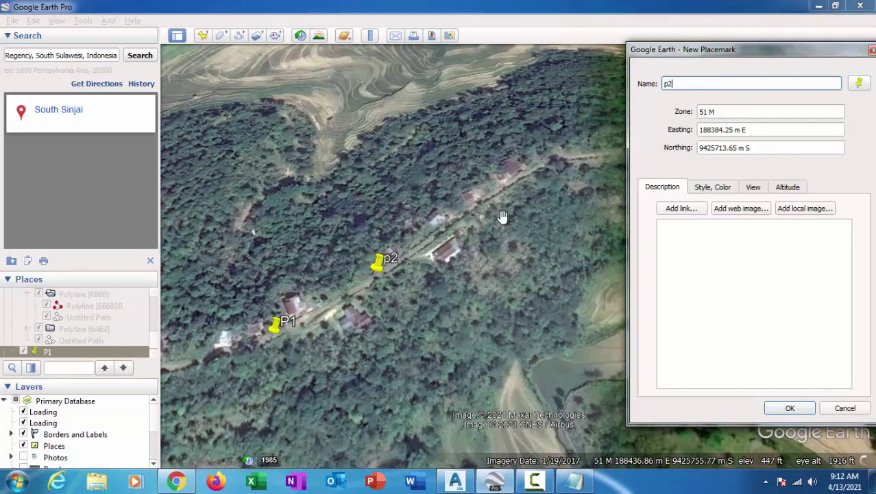
key("BackSpace")
key("BackSpace")
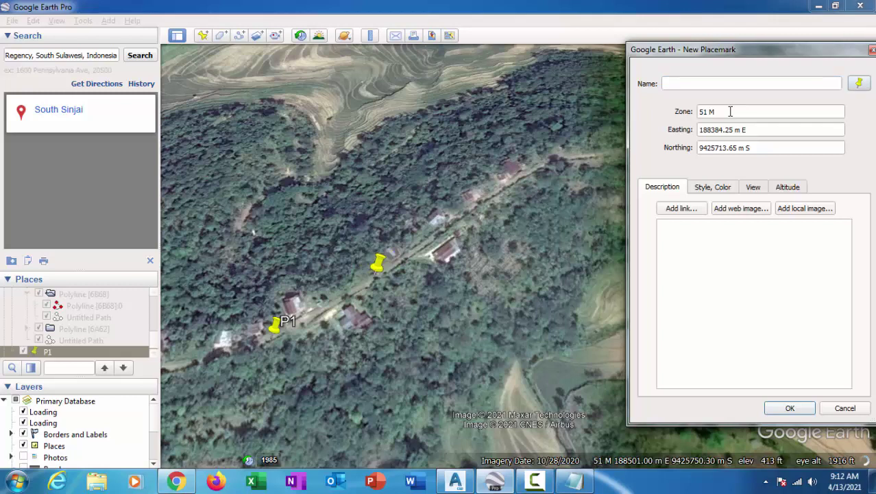
left_click(715, 84)
type("P2")
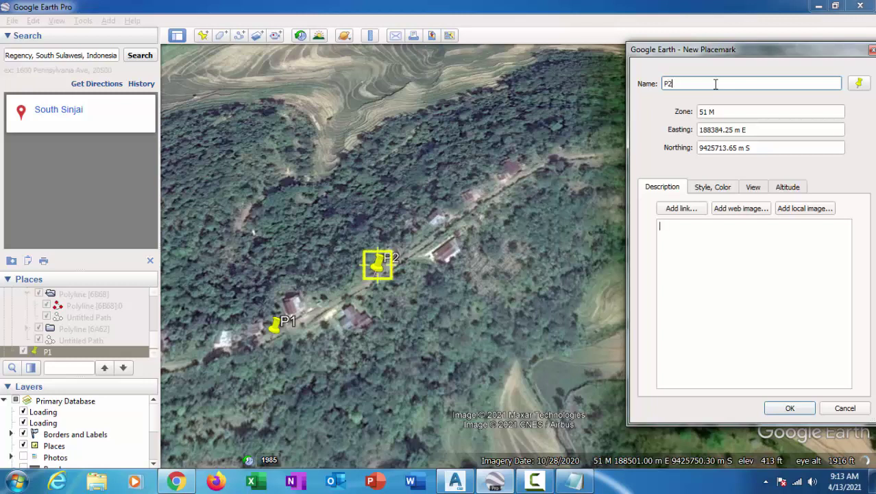
- Copy P2's easting 188384.25 onto a second Notepad line with a trailing comma
left_click(699, 130)
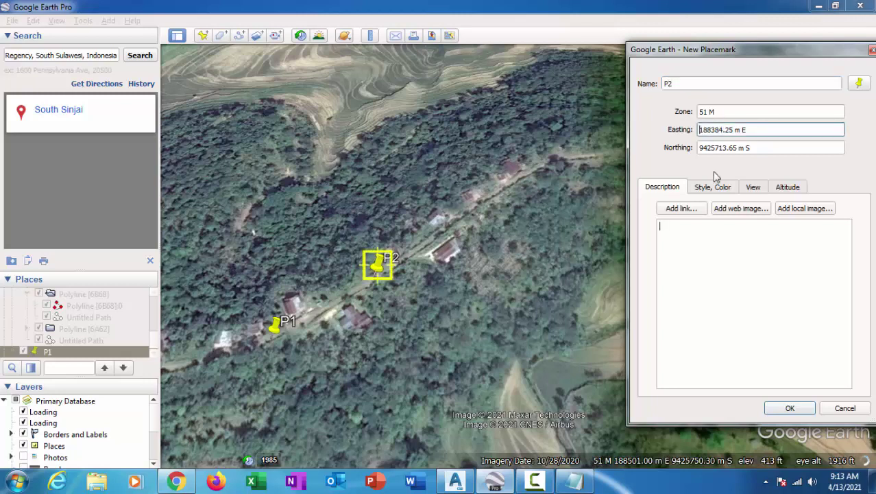
key("shift+Right")
key("shift+Right")
key("shift+Right")
left_click(574, 481)
left_click(135, 215)
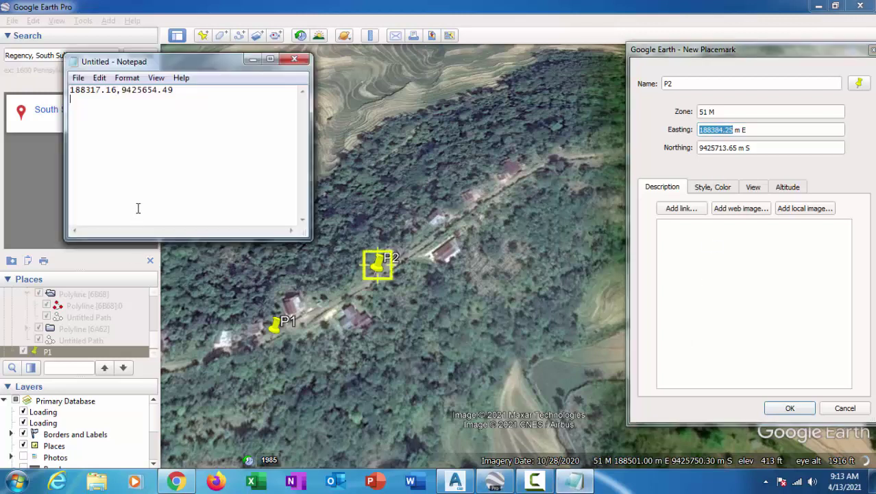
key("ctrl+v")
type(",")
- Append P2's northing 9425713.65 in Notepad and save the P2 placemark
left_click(700, 147)
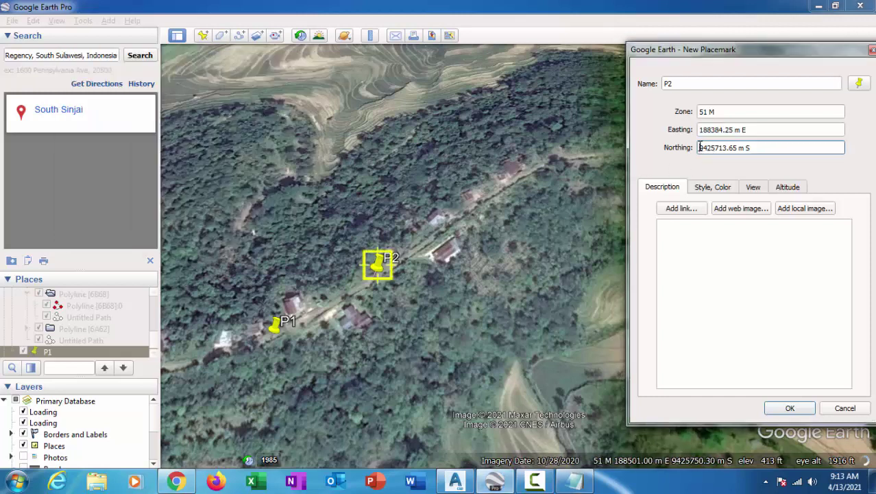
left_click_drag(700, 147, 731, 147)
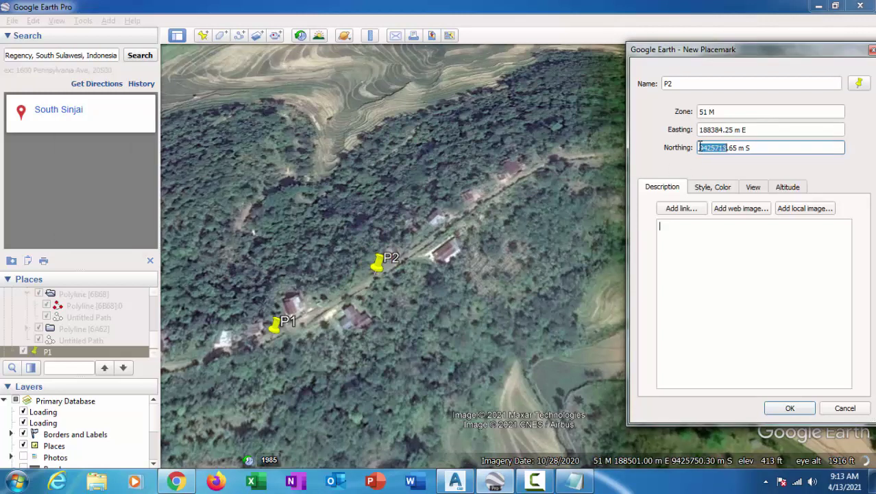
double_click(700, 148)
left_click(577, 476)
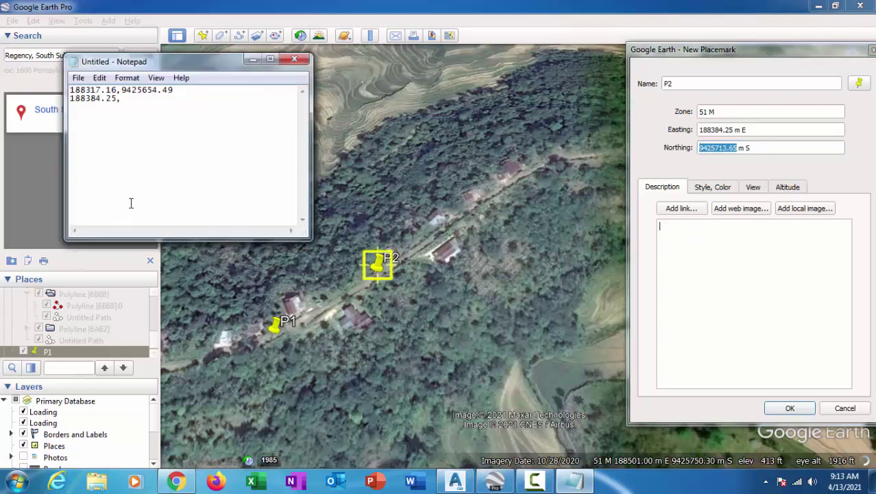
key("ctrl+v")
left_click(787, 405)
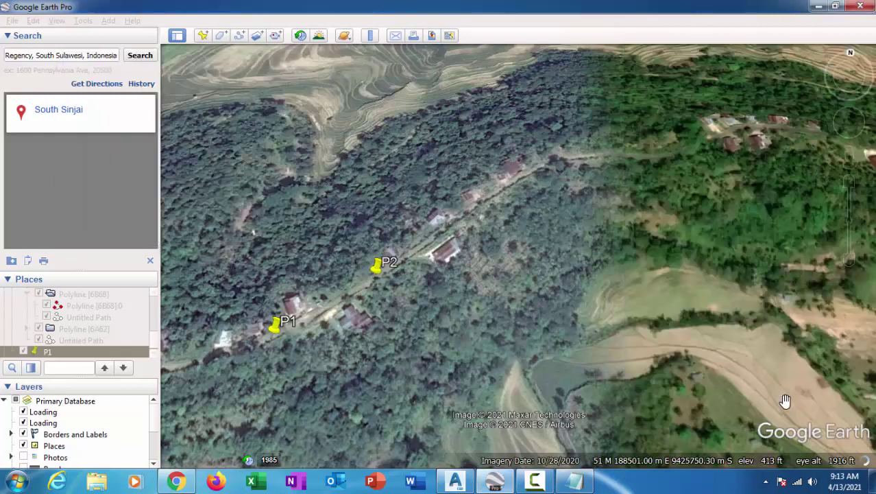
- Add a third placemark and drag it onto the road beyond P2
left_click(202, 35)
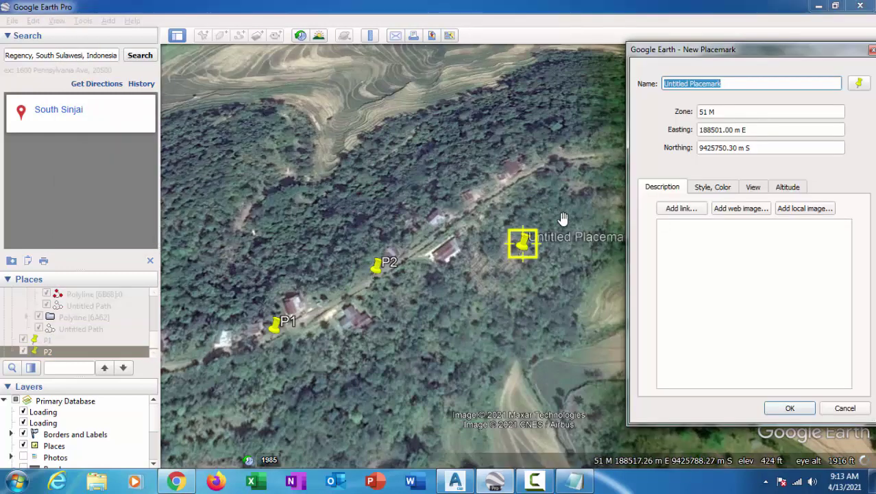
scroll(525, 250, "up", 3)
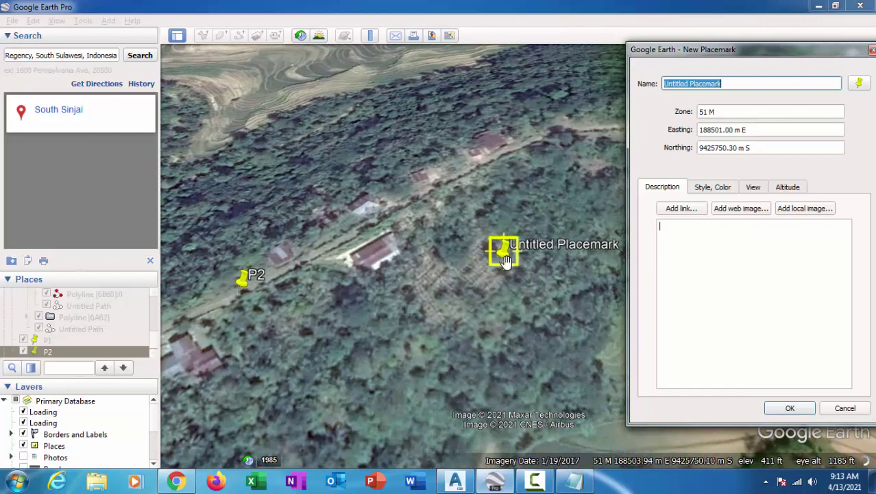
left_click_drag(505, 261, 390, 215)
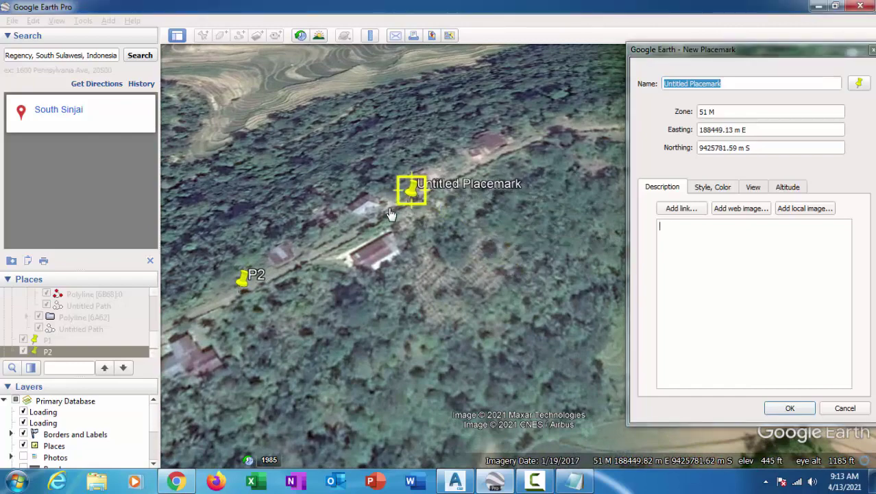
scroll(389, 214, "up", 3)
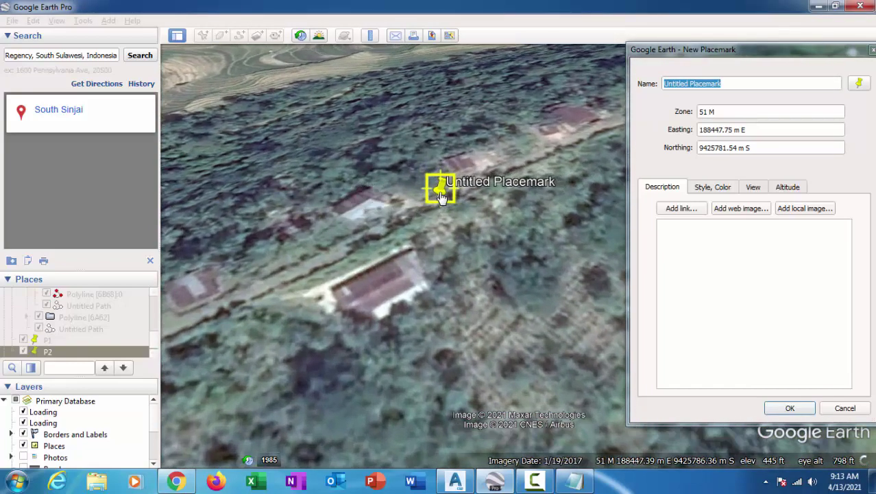
left_click_drag(448, 200, 461, 185)
- Fine-tune the placemark onto the road at 188456.05 m E, 9425790.51 m S and name it P3
scroll(410, 254, "down", 2)
scroll(409, 253, "down", 2)
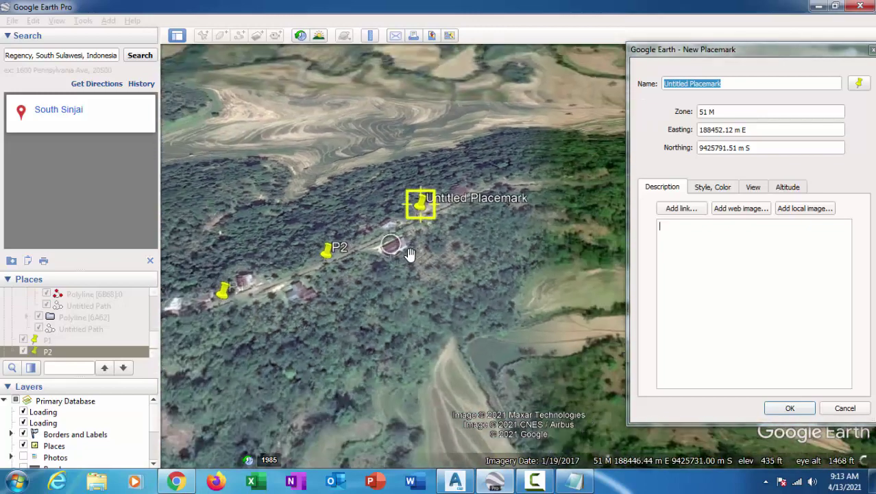
scroll(463, 242, "down", 1)
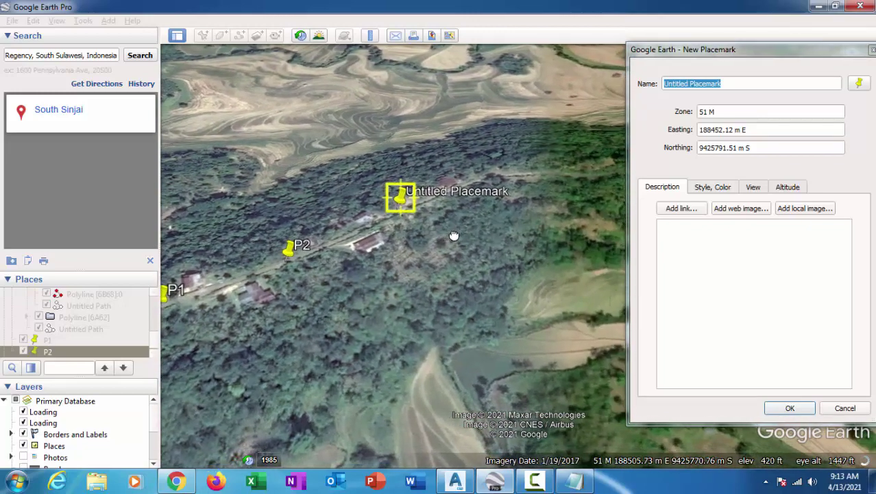
scroll(374, 233, "up", 1)
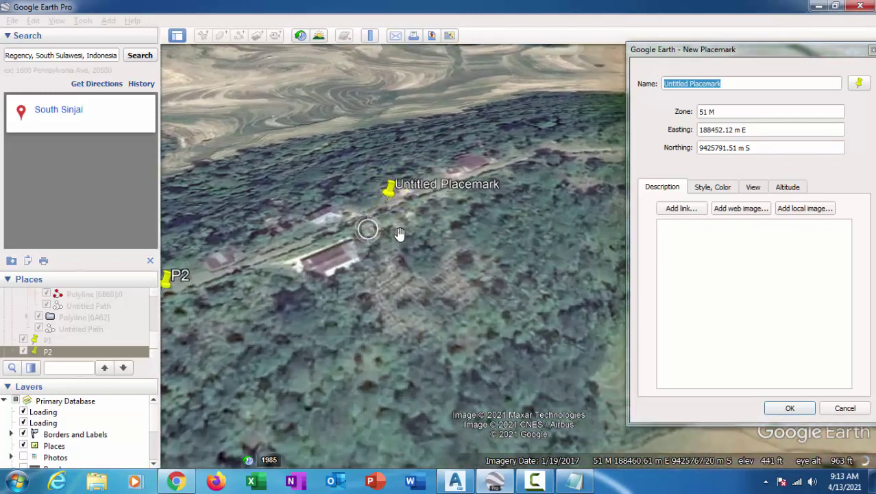
left_click_drag(362, 231, 425, 314)
scroll(421, 305, "up", 1)
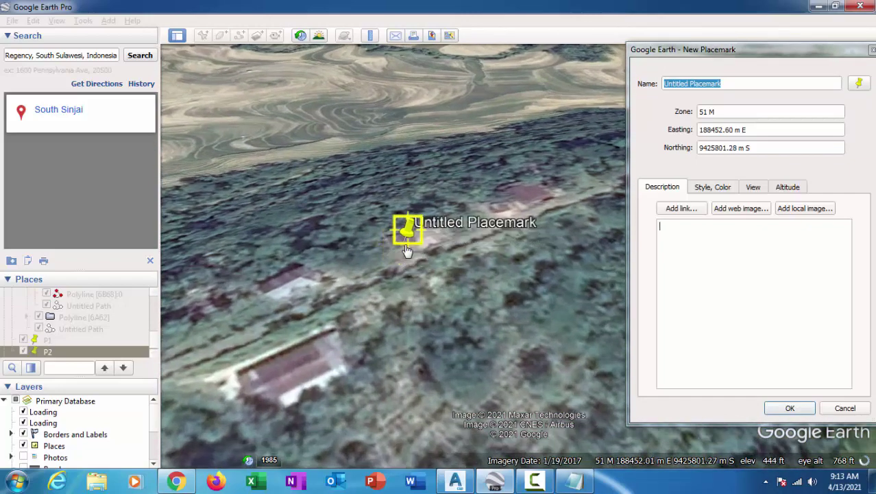
left_click_drag(407, 250, 409, 269)
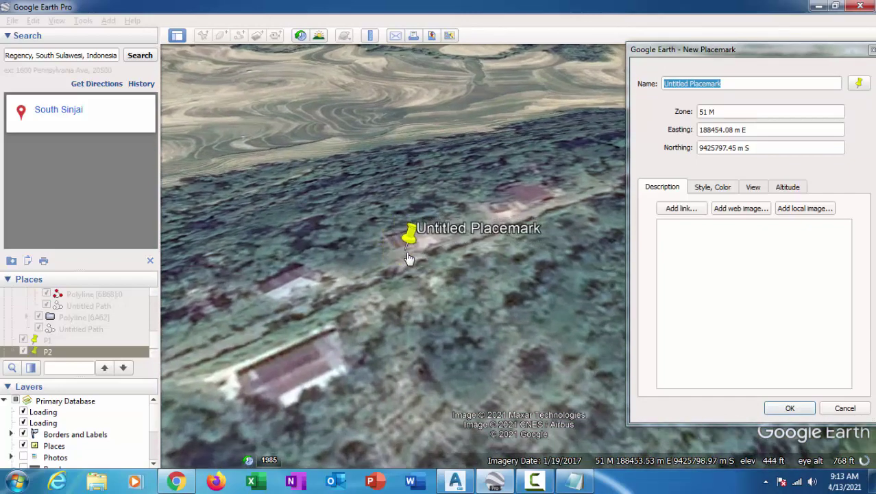
scroll(409, 269, "down", 2)
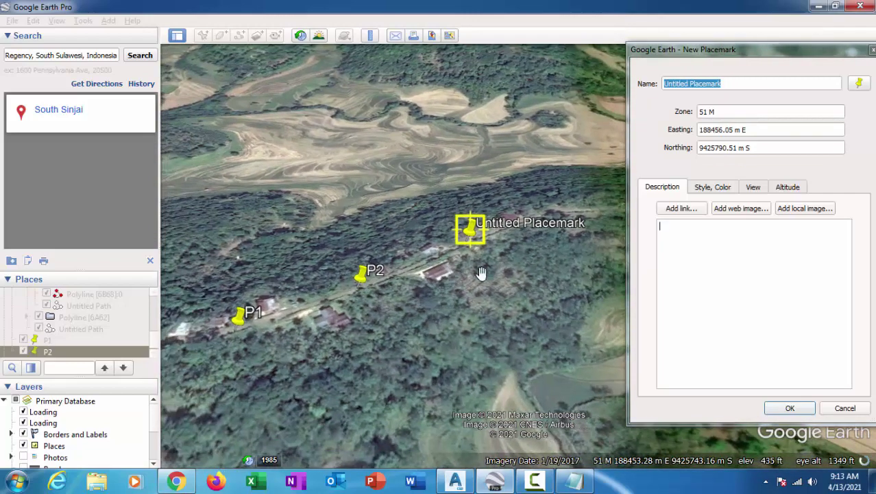
left_click(671, 227)
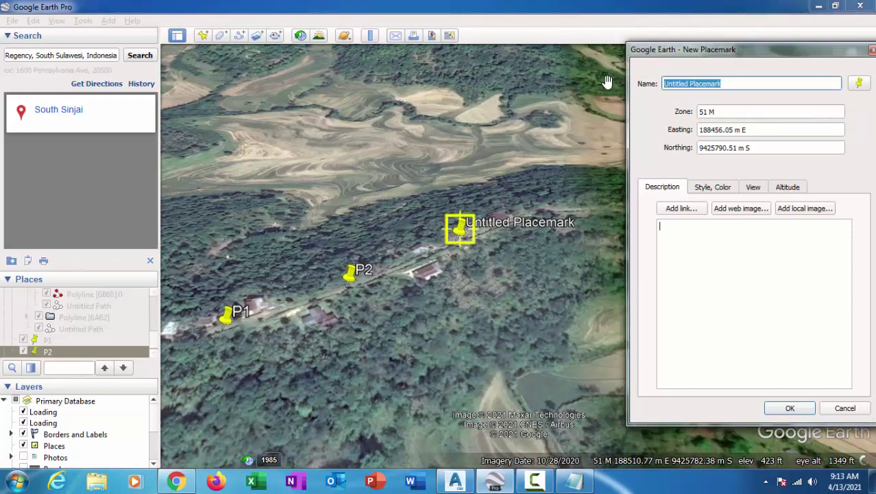
type("P3")
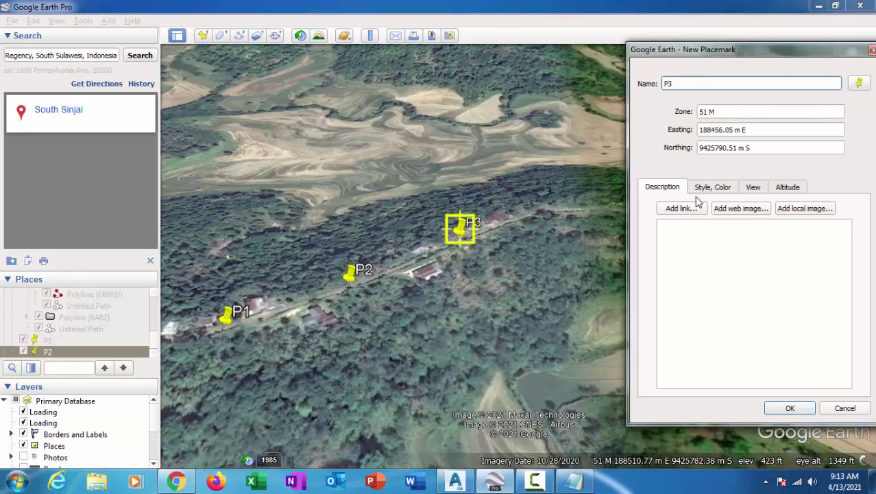
- Log P3's easting and northing as '188456.05,9425790.51' on Notepad line 3, then save P3
left_click(699, 129)
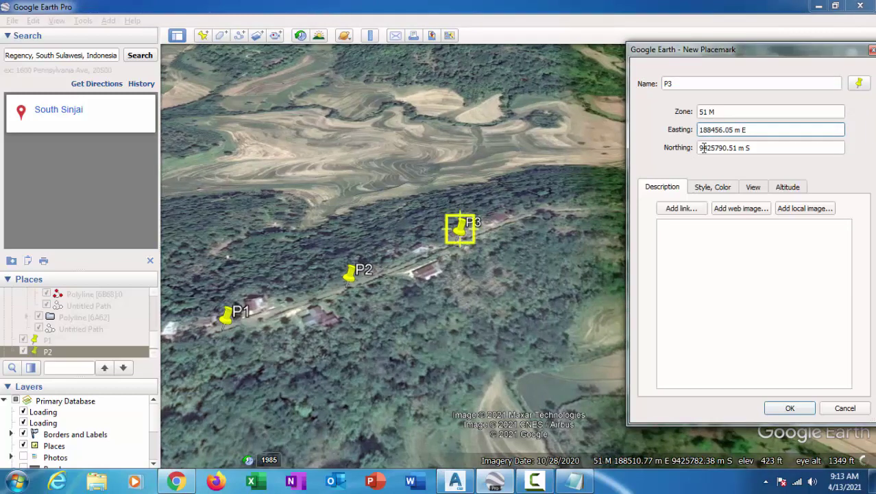
key("shift+Right")
key("shift+Right")
key("shift+Right")
key("ctrl+c")
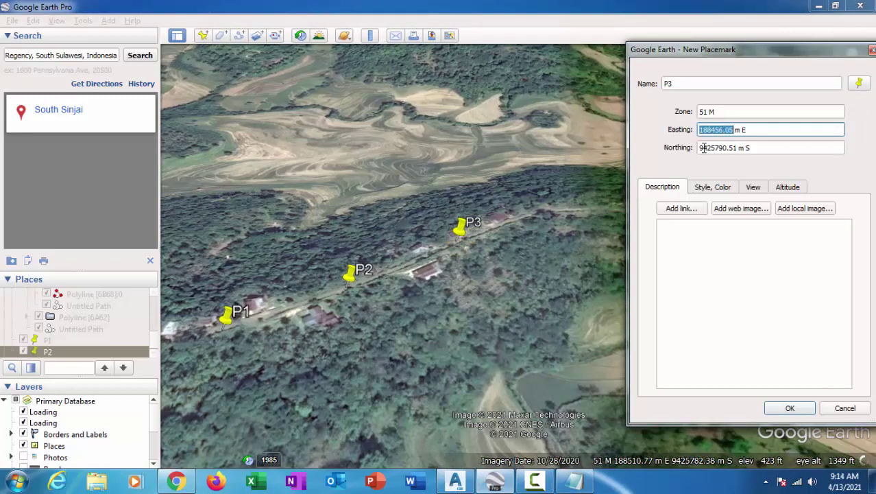
left_click(574, 482)
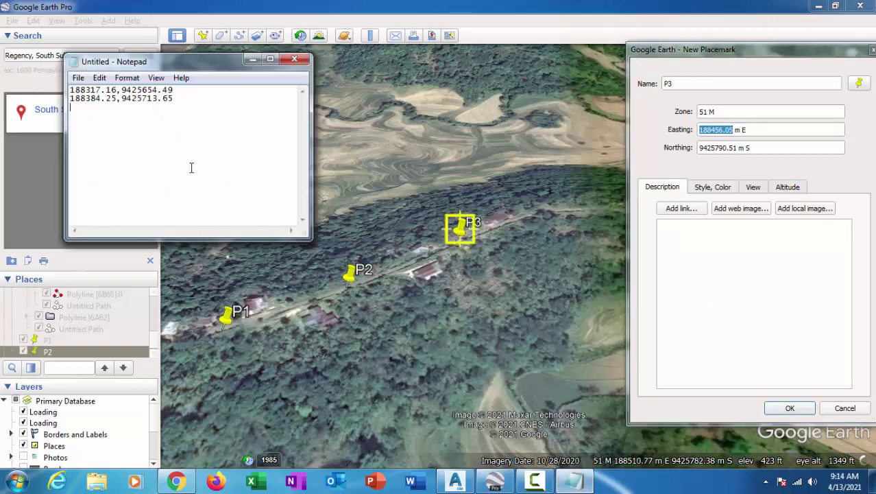
key("ctrl+v")
left_click(671, 185)
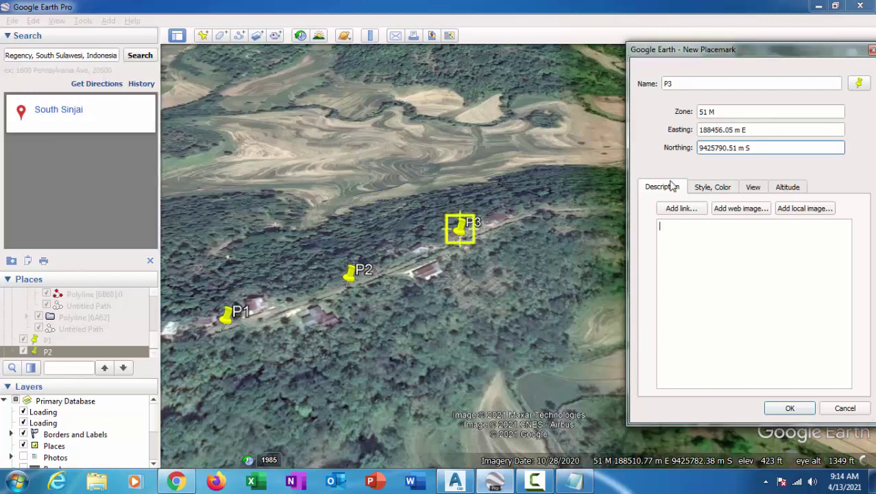
key("shift+Right")
key("shift+Right")
key("shift+Right")
key("shift+Right")
key("shift+Right")
key("shift+Right")
key("shift+Right")
key("shift+Right")
key("shift+Right")
key("shift+Right")
key("ctrl+c")
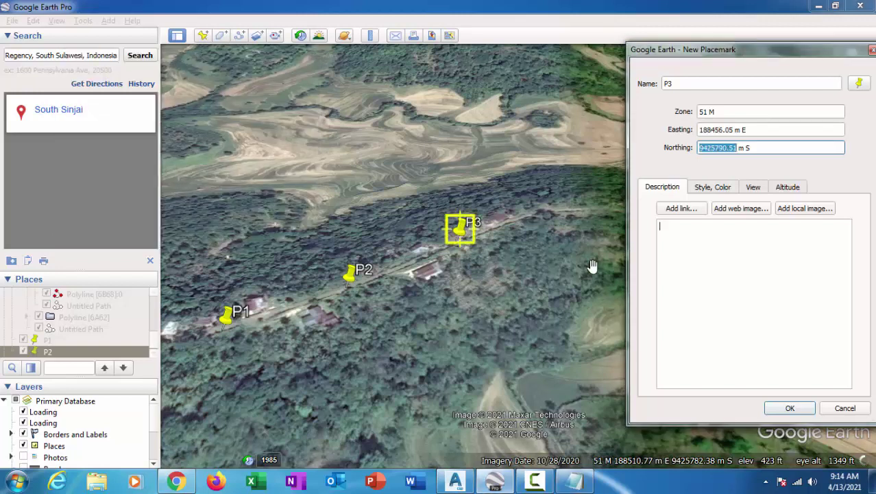
left_click(581, 484)
key("ctrl+v")
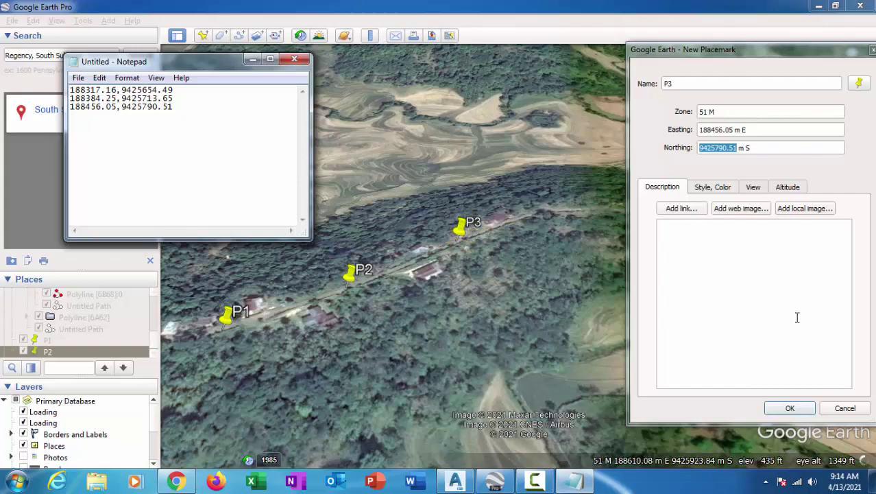
left_click(790, 408)
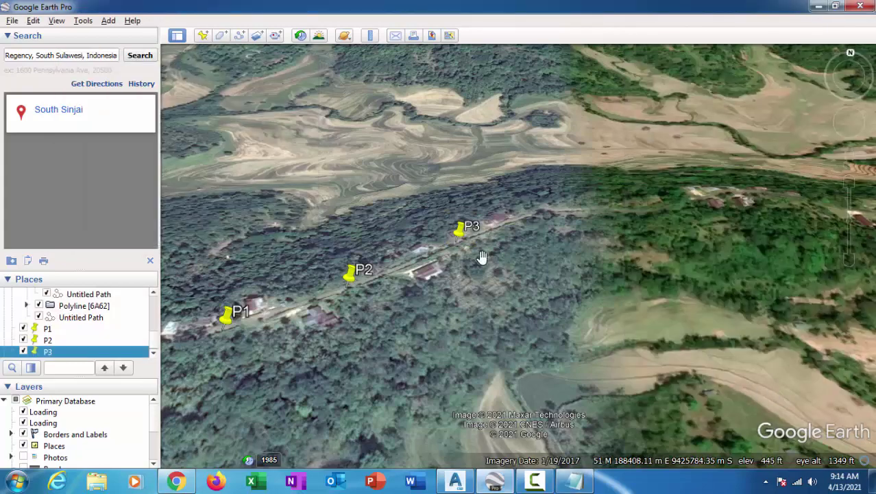
- Reset compass and tilt to a top-down view, zoom in near P3, and add a new placemark
scroll(487, 260, "up", 2)
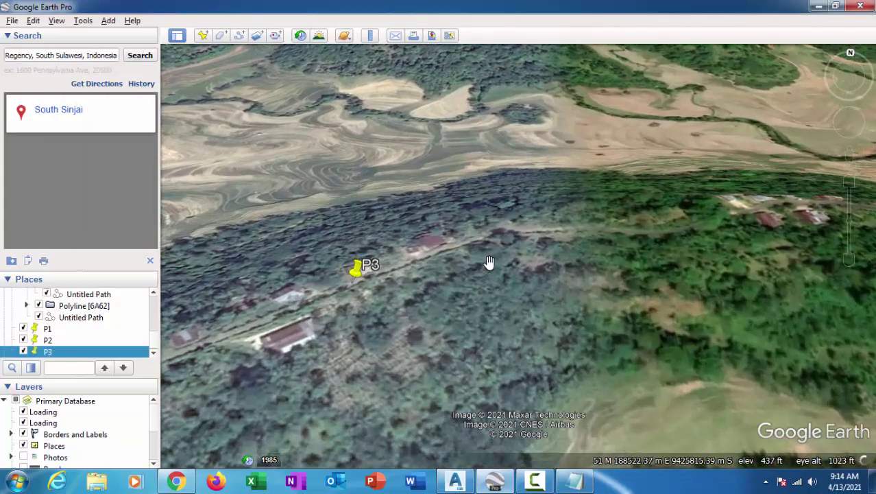
scroll(489, 247, "down", 1)
left_click(83, 24)
mouse_move(56, 20)
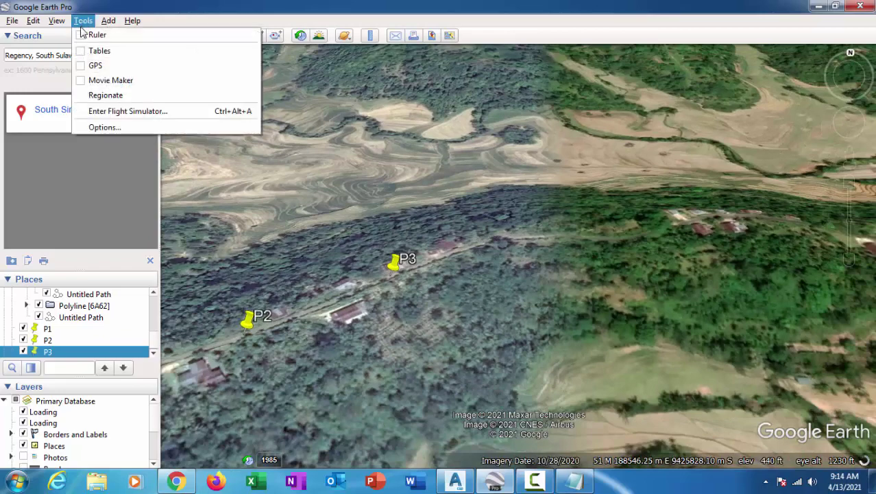
mouse_move(73, 248)
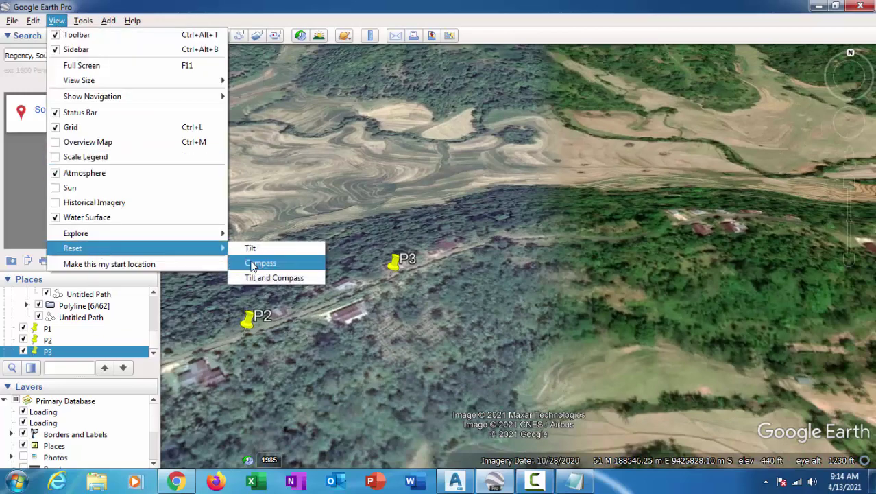
left_click(269, 278)
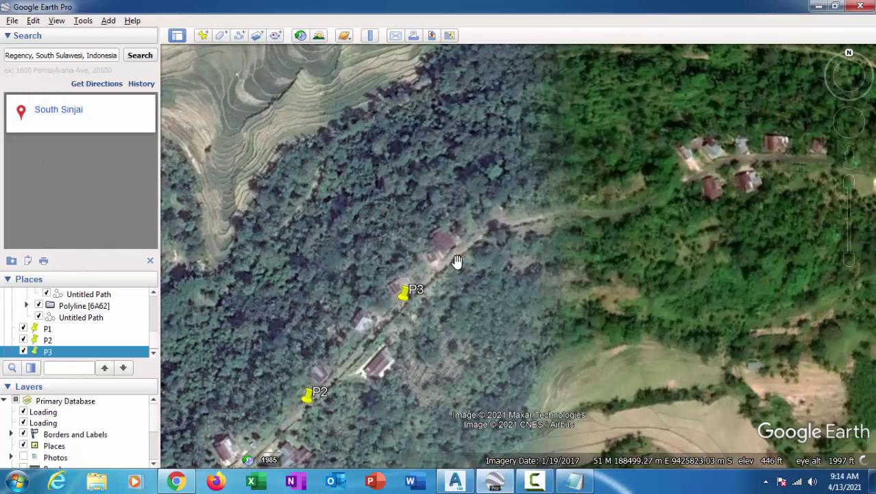
scroll(477, 247, "up", 2)
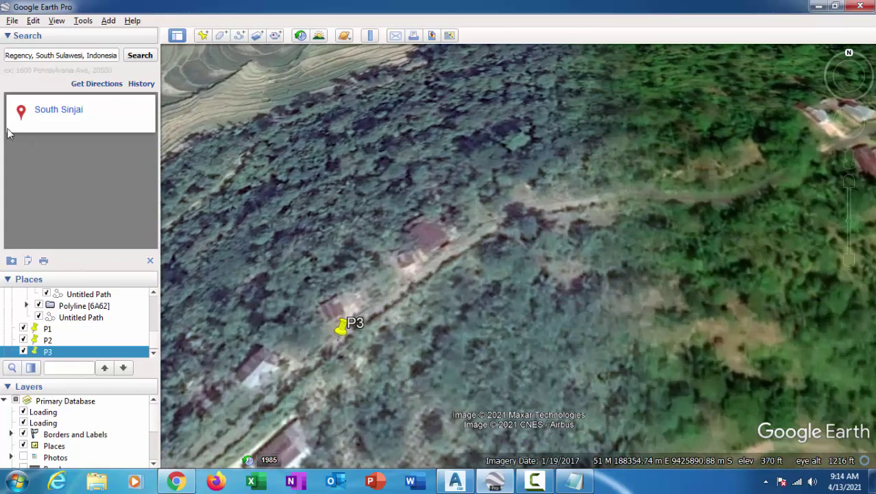
left_click(203, 35)
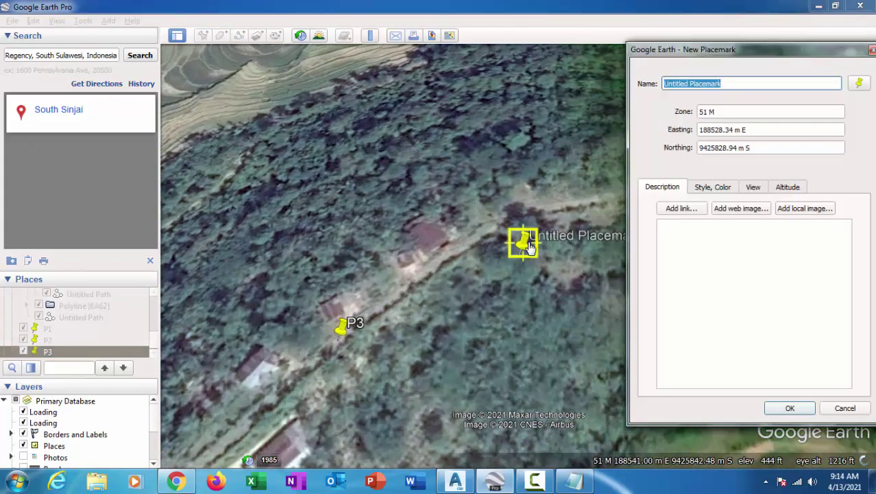
- Drag the new pin onto the track northeast of P3 and enter its name
left_click_drag(523, 245, 500, 230)
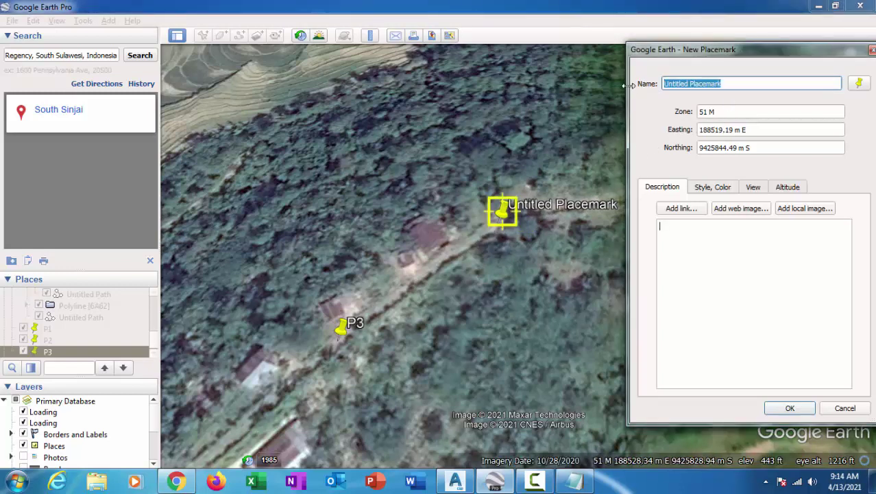
type("P3")
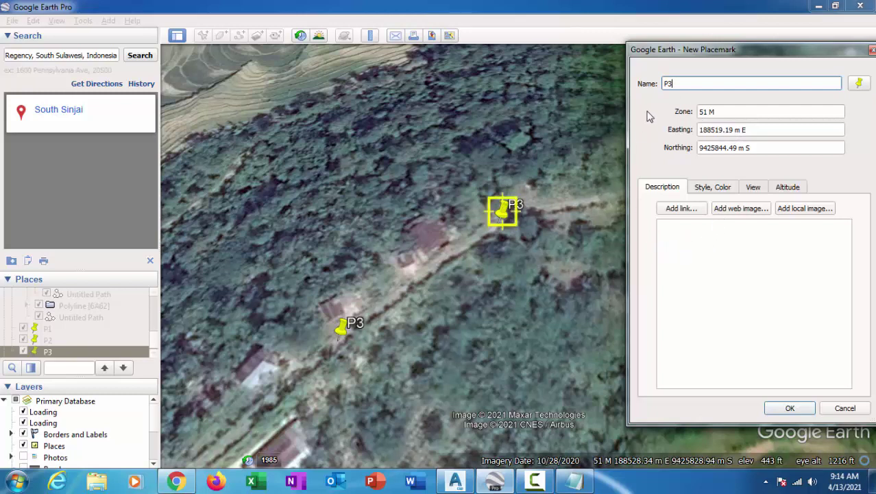
left_click(574, 482)
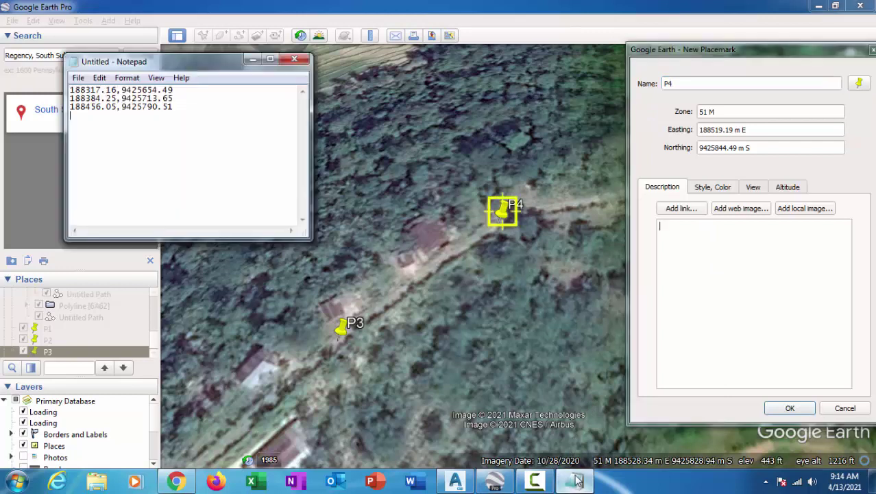
- Copy P4's coordinates into Notepad as the fourth line, 188519.19,9425844.49
left_click(700, 131)
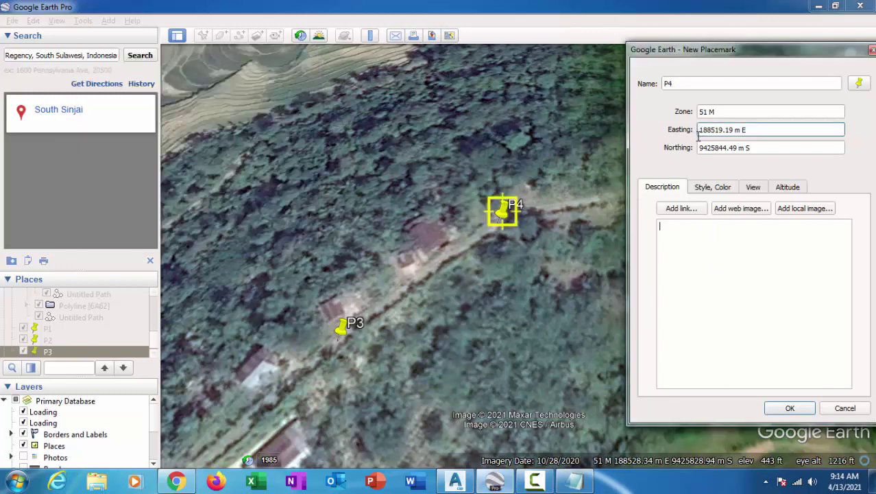
key("shift+Right")
key("shift+Right")
key("shift+Right")
left_click(574, 481)
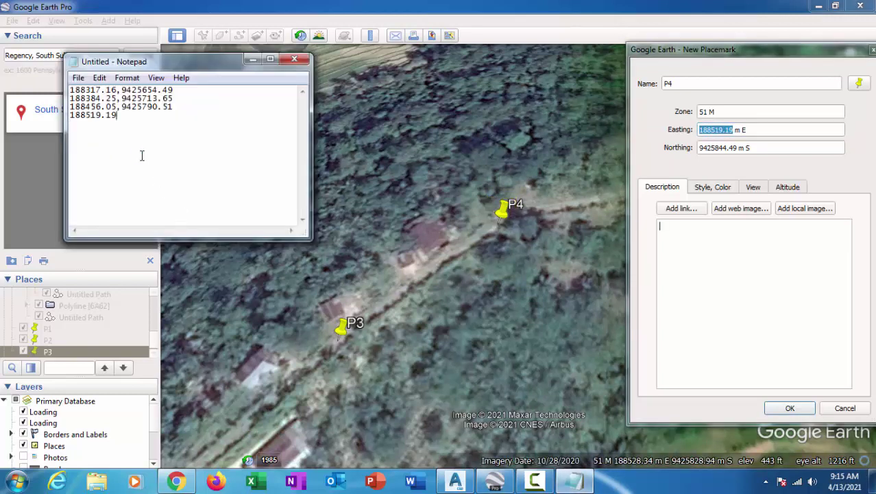
type(",")
left_click_drag(699, 147, 735, 148)
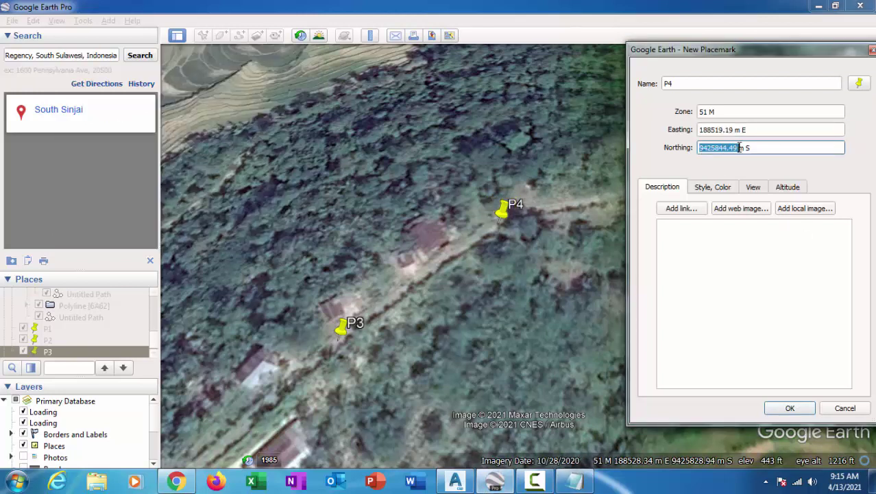
left_click(574, 481)
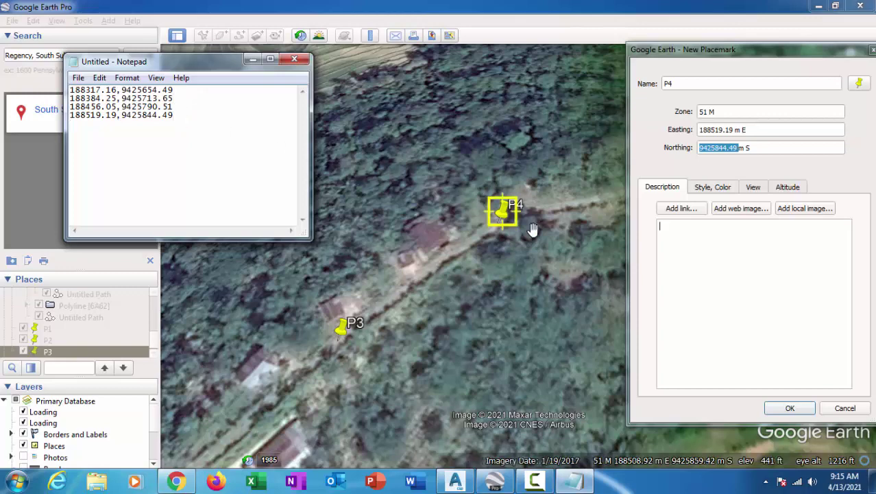
left_click_drag(533, 229, 256, 294)
- Zoom out to compare P4 with P1–P3 along the track, then save P4 to Places
scroll(410, 256, "down", 2)
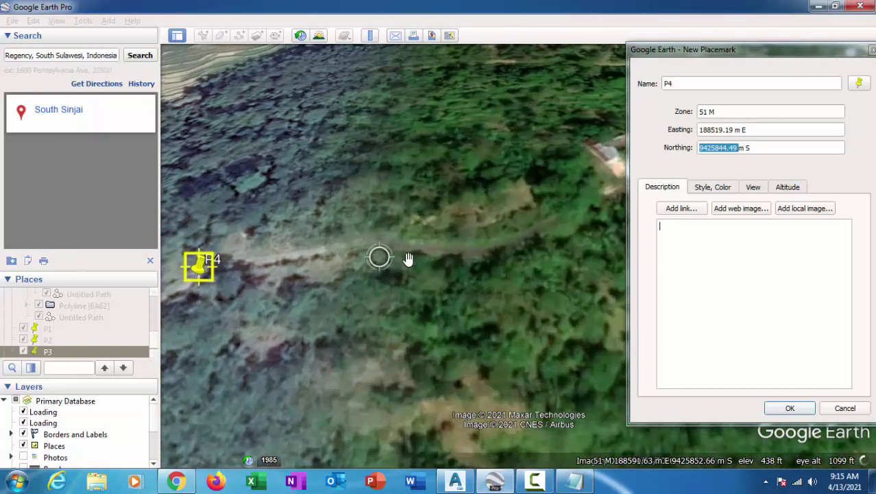
scroll(418, 247, "down", 2)
scroll(439, 258, "down", 1)
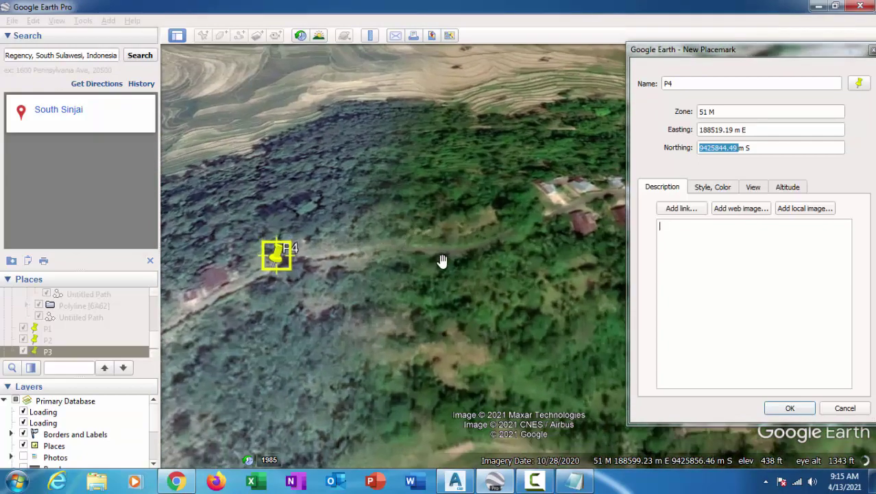
scroll(416, 252, "down", 2)
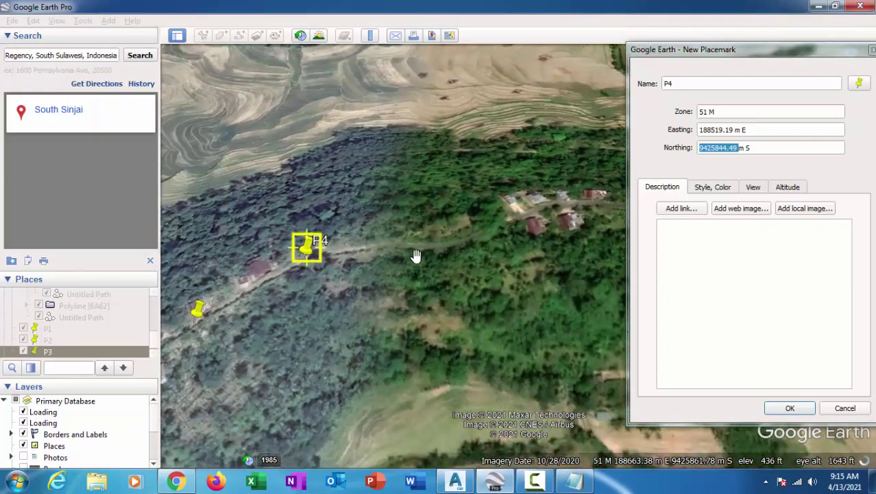
scroll(445, 260, "down", 2)
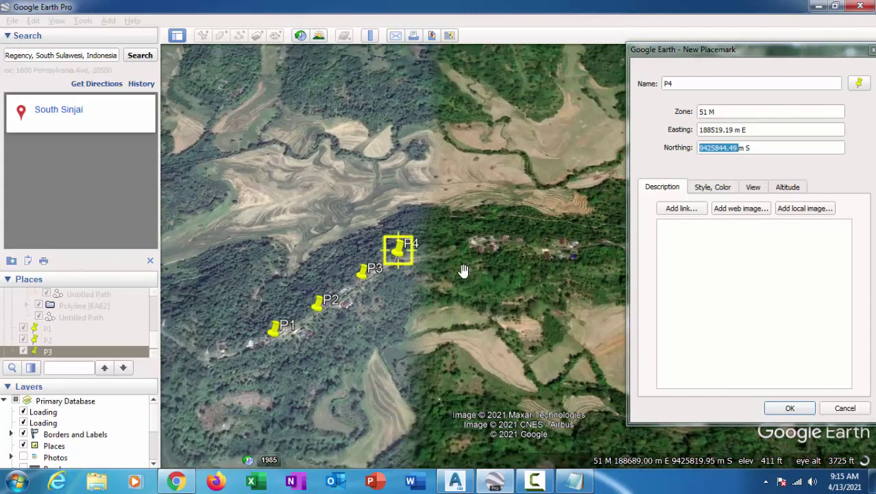
scroll(434, 251, "up", 3)
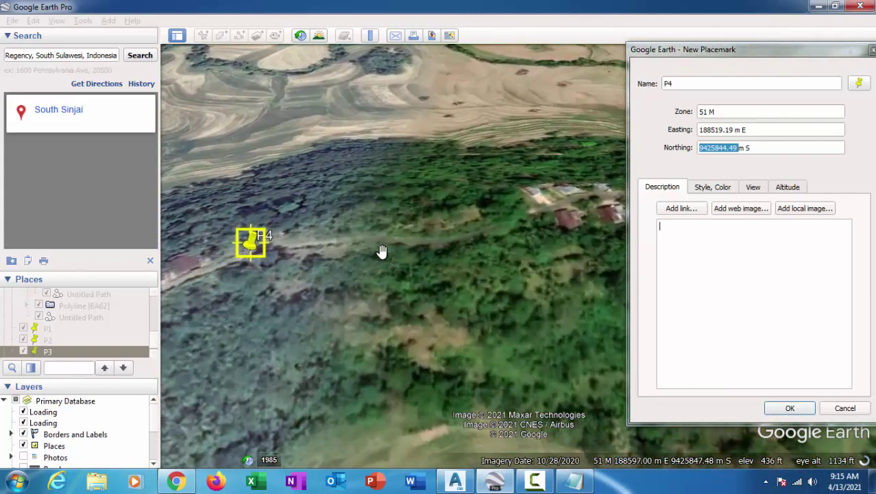
scroll(382, 251, "up", 1)
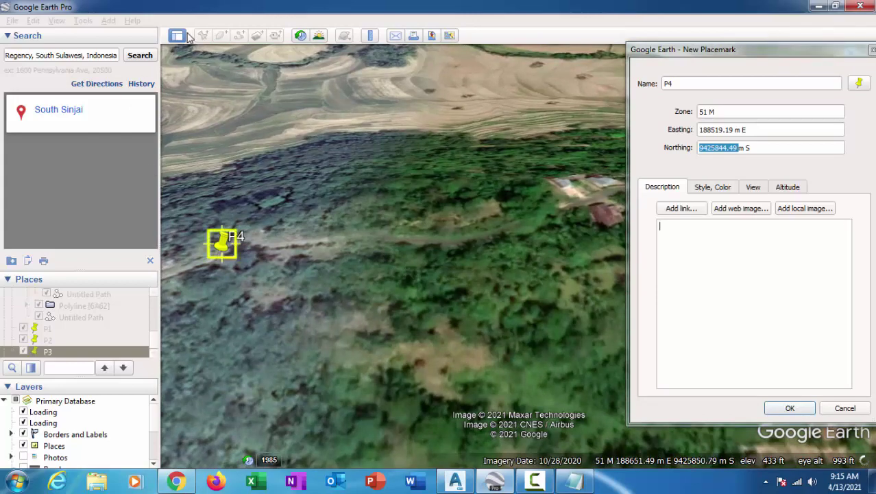
scroll(362, 191, "down", 3)
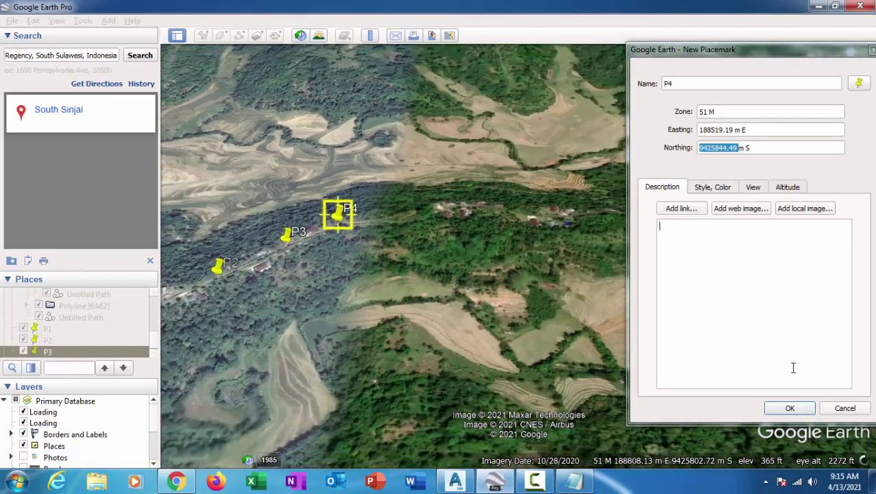
left_click(789, 409)
scroll(372, 209, "up", 3)
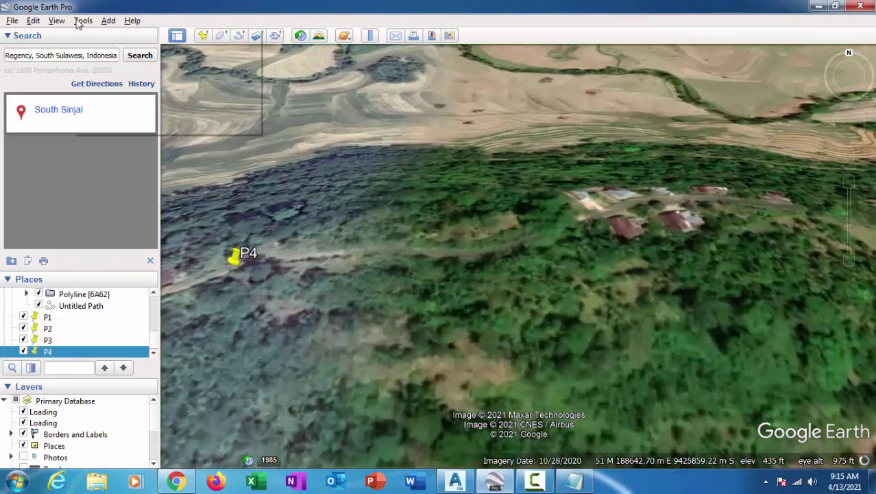
- Reset to a north-up top-down view and place a new pin on the track east of P4
left_click(83, 20)
mouse_move(56, 21)
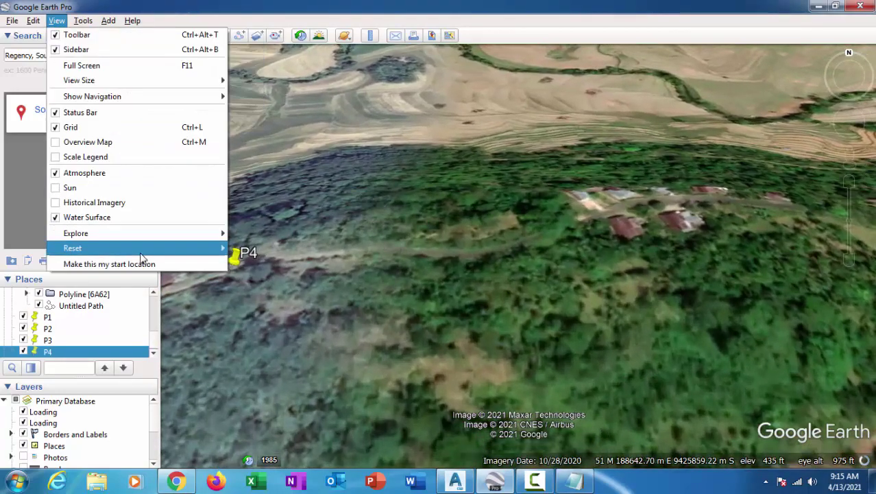
mouse_move(110, 247)
left_click(280, 277)
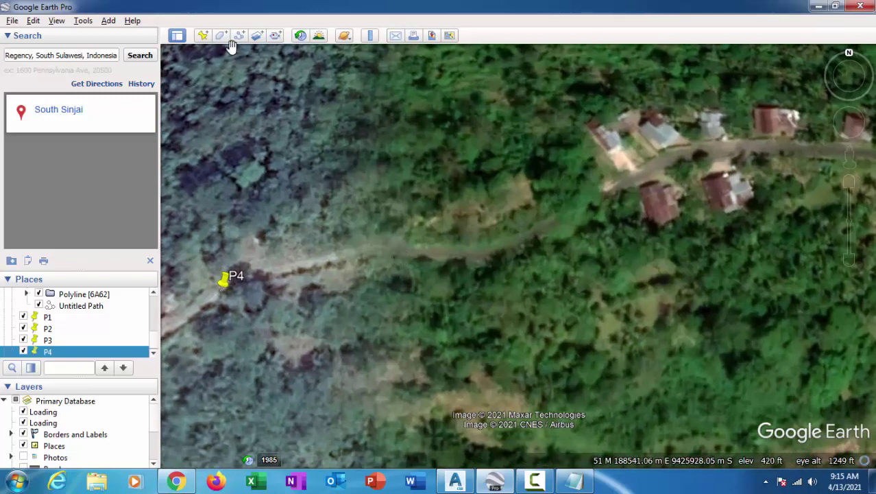
left_click(201, 38)
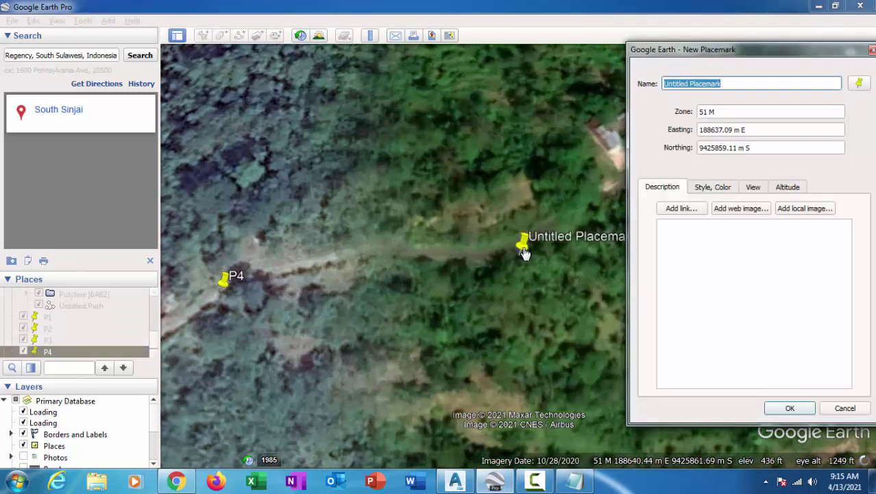
left_click_drag(524, 243, 397, 259)
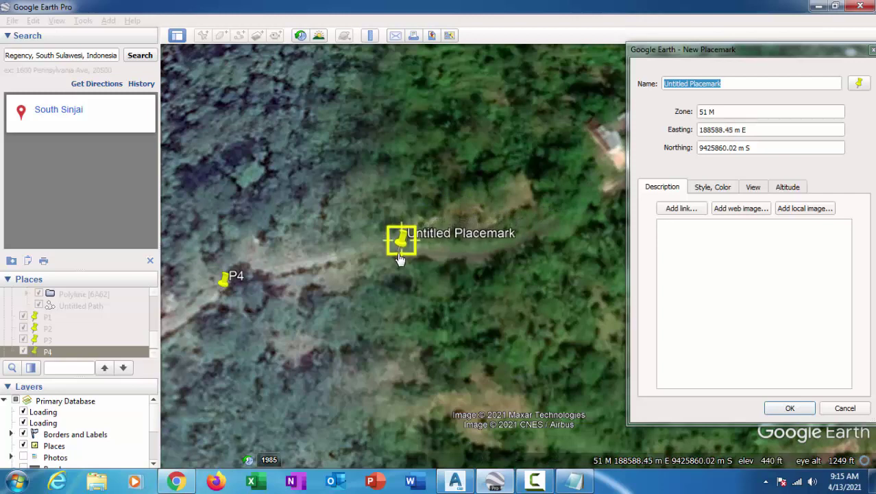
left_click(665, 261)
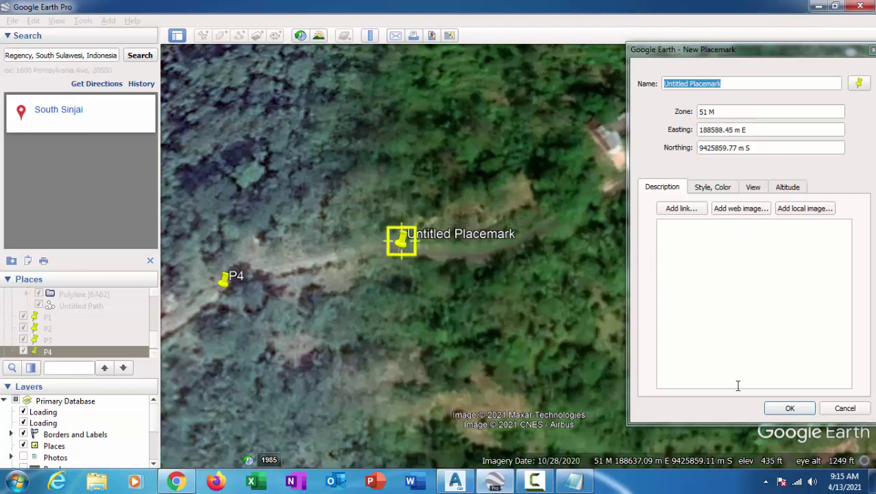
- Log the new placemark's coordinates 188588.45,9425859.77 as Notepad's fifth line
left_click(574, 480)
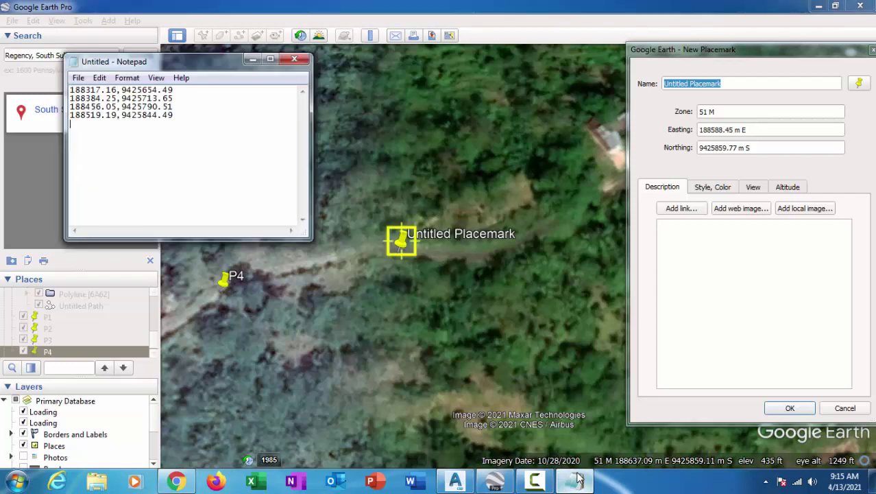
left_click(700, 129)
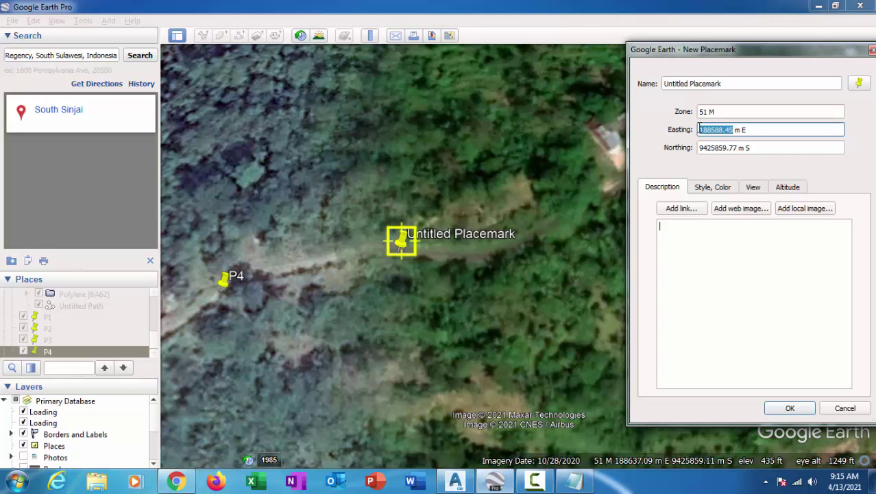
left_click(574, 480)
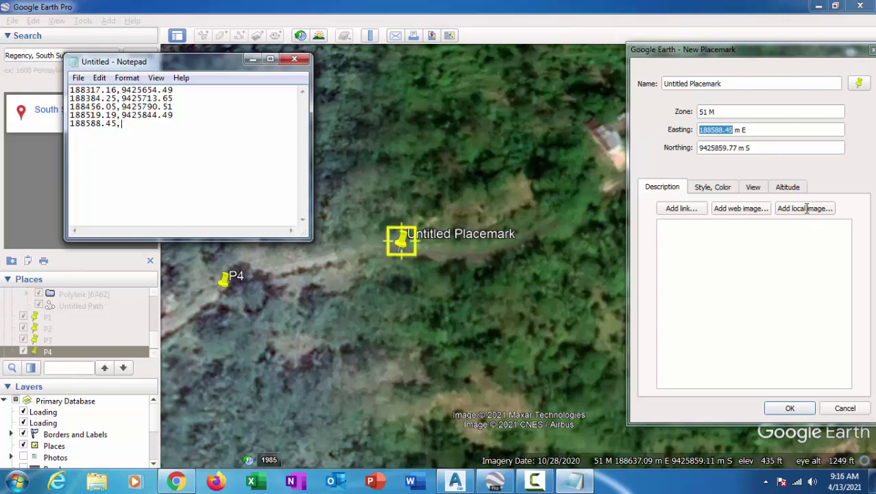
left_click(700, 148)
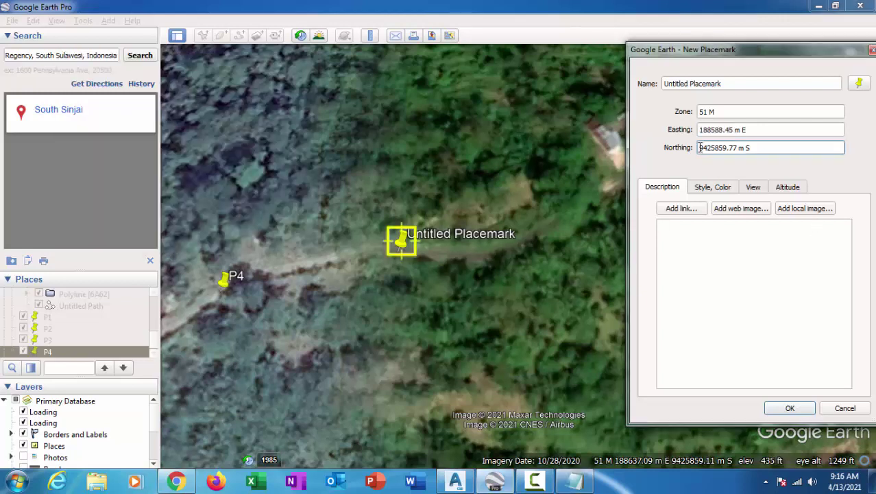
left_click_drag(700, 148, 719, 148)
key("shift+Right")
key("shift+Right")
key("shift+Right")
key("shift+Right")
key("shift+Right")
key("shift+Right")
key("ctrl+c")
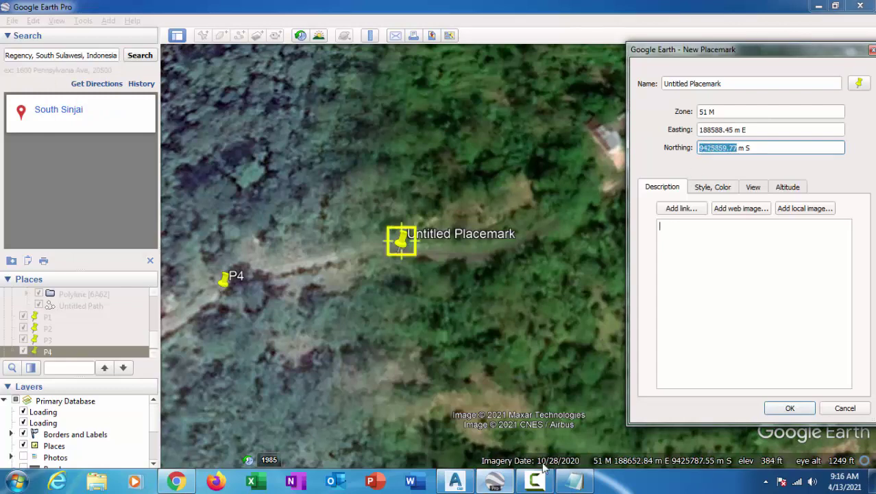
left_click(573, 481)
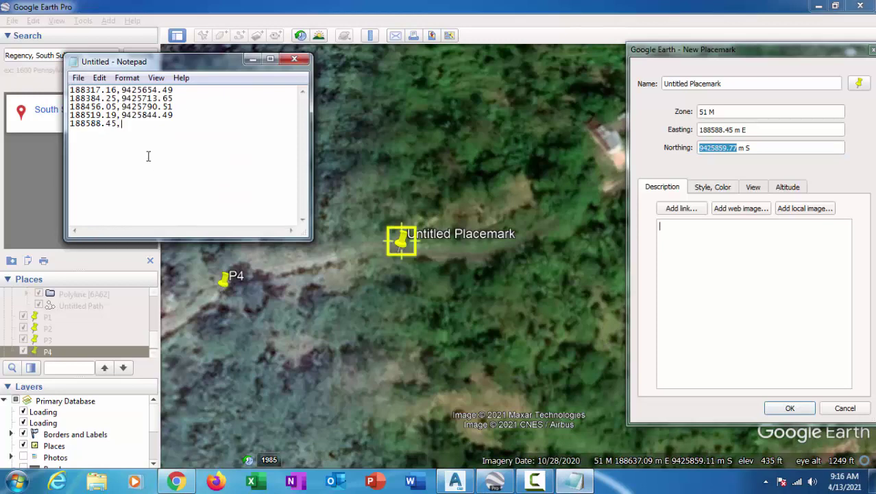
key("ctrl+v")
- Clear the default name P6 from the placemark's Name field
left_click(743, 77)
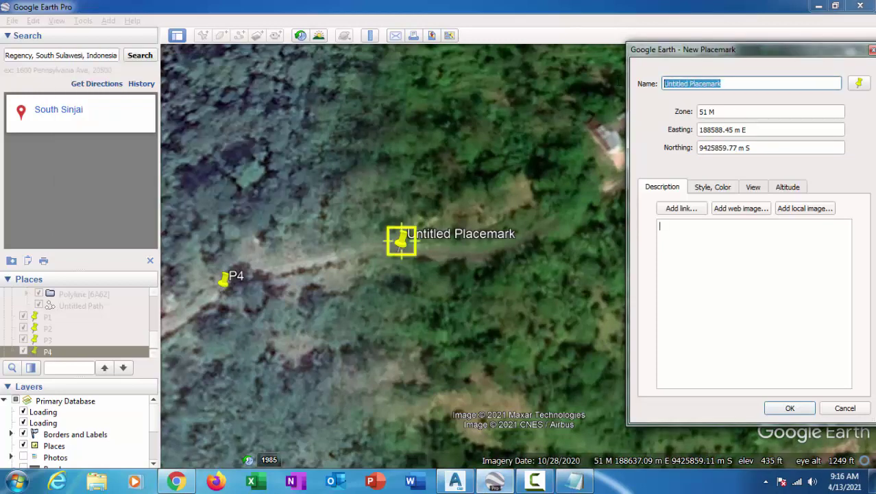
key("BackSpace")
type("P6")
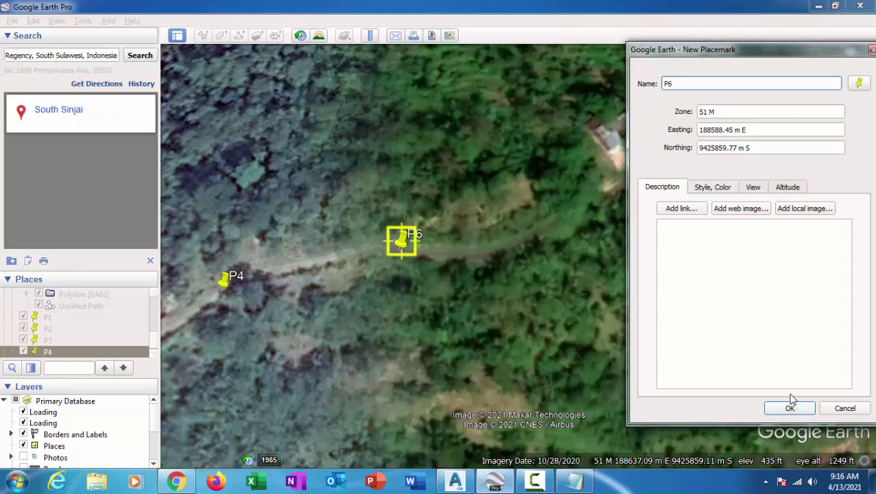
key("BackSpace")
- Name the placemark P5, save it, and frame P1–P5 along the road
type("5")
left_click(790, 408)
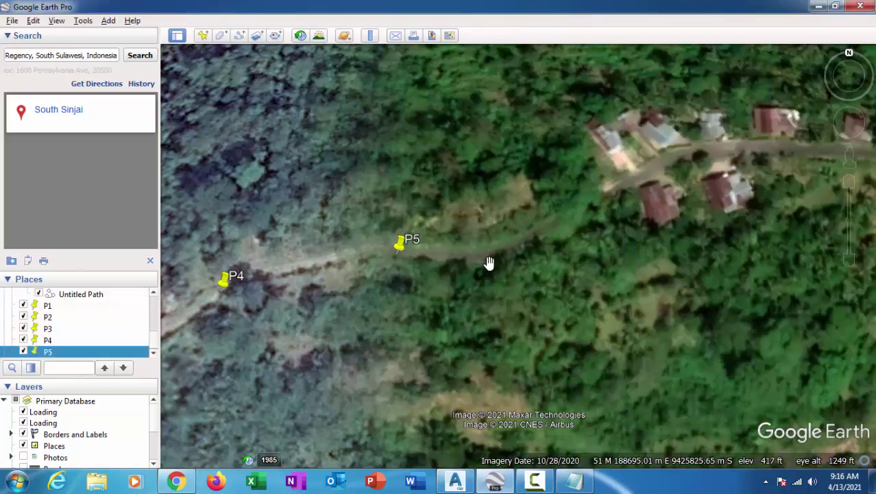
scroll(508, 262, "down", 3)
scroll(396, 339, "down", 2)
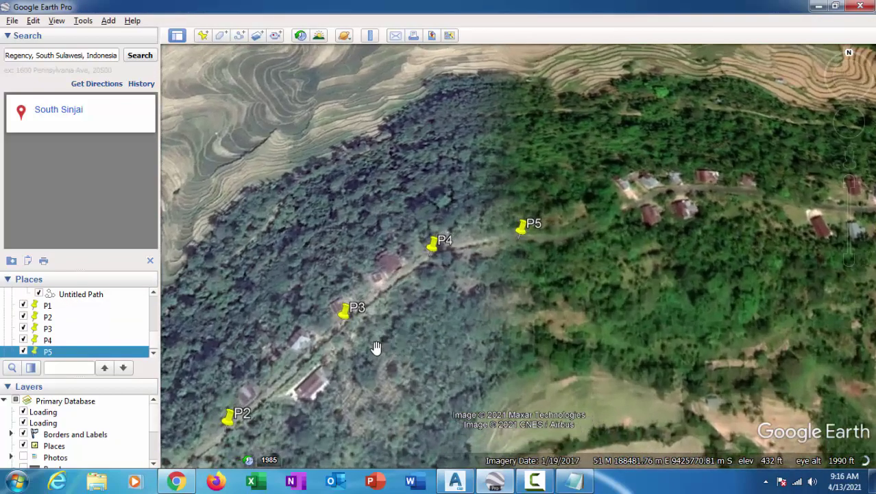
mouse_move(380, 348)
left_mouse_down()
mouse_move(507, 220)
mouse_move(540, 199)
left_mouse_up()
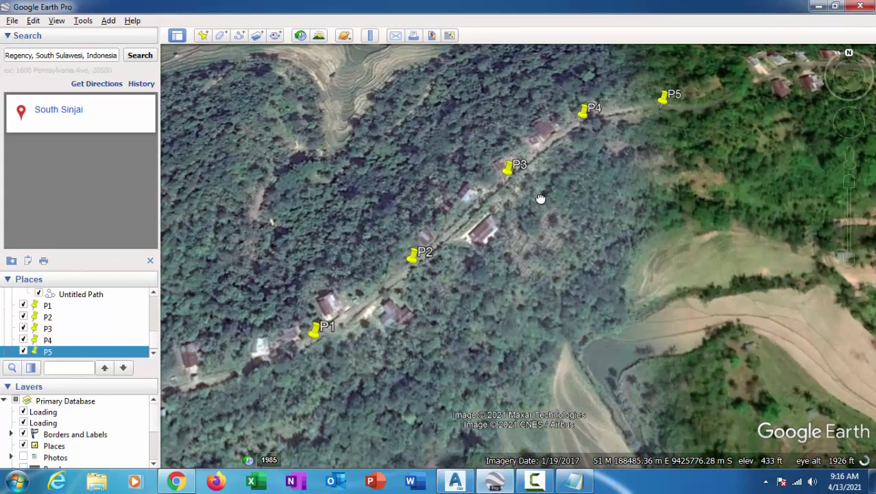
left_click_drag(438, 309, 342, 333)
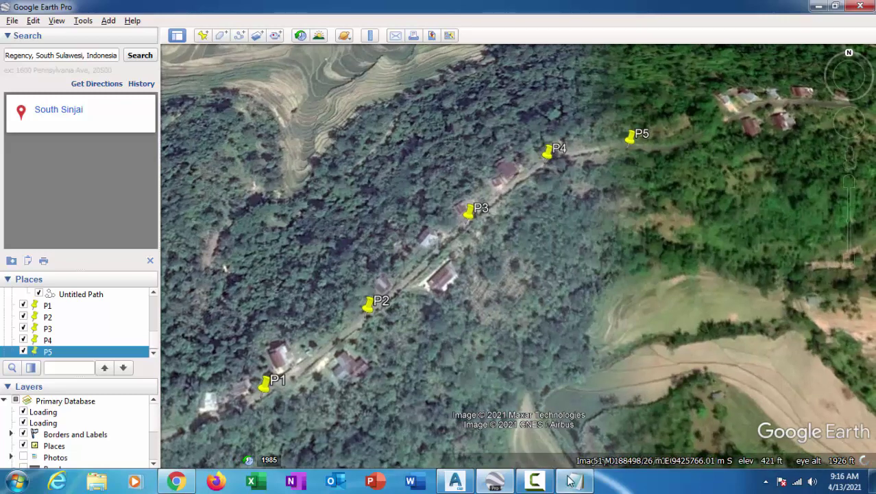
- Select the last coordinate lines in Notepad, then return to the empty Civil 3D drawing
left_click(574, 482)
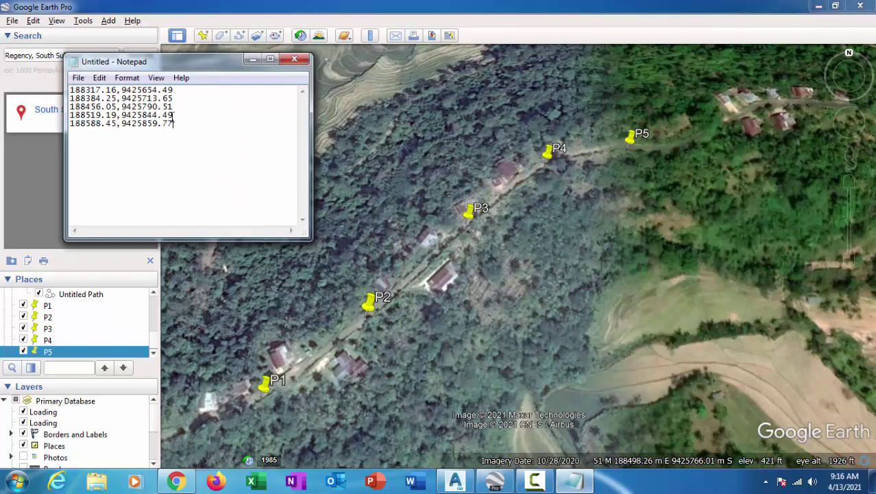
left_click_drag(174, 121, 147, 109)
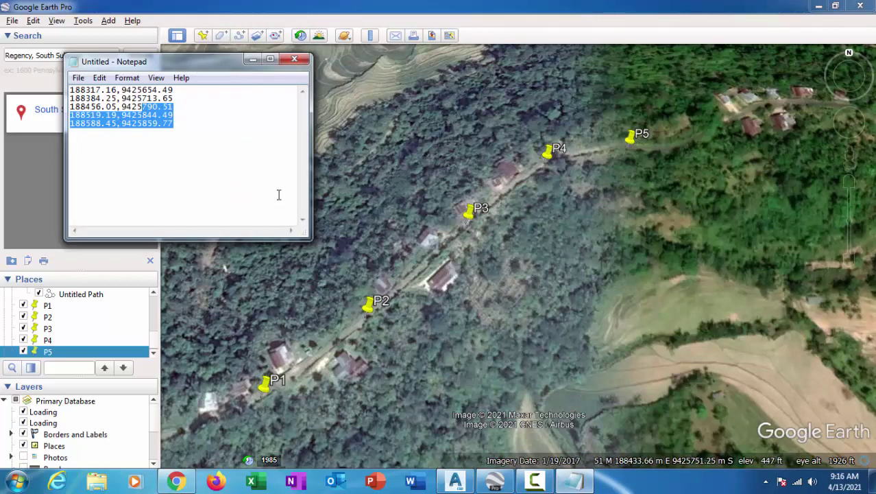
left_click(455, 481)
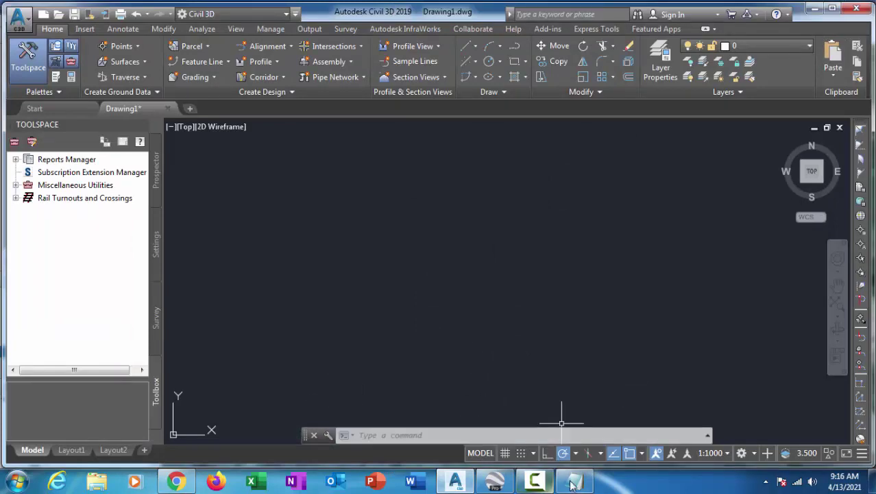
- Zoom Google Earth out from the placemarks to a regional view of Sulawesi, then open Start
left_click(493, 480)
scroll(490, 241, "down", 3)
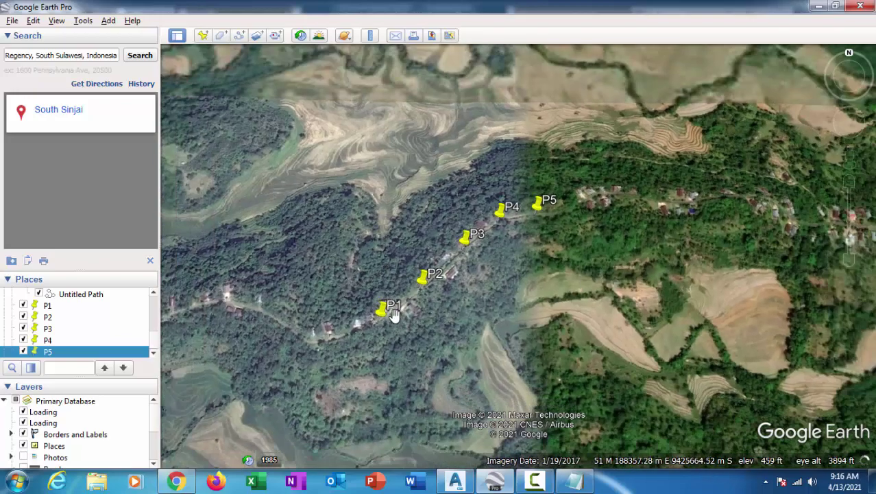
scroll(453, 273, "down", 2)
scroll(454, 273, "down", 3)
scroll(480, 297, "down", 3)
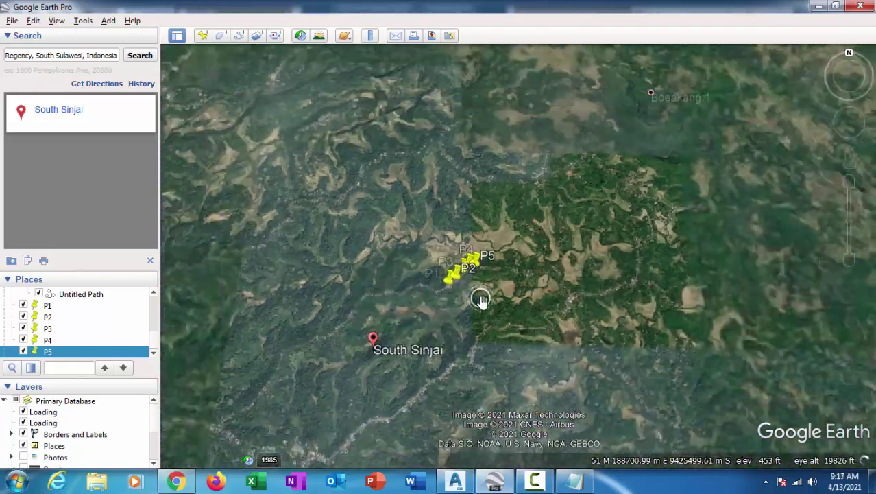
scroll(484, 298, "down", 3)
scroll(490, 297, "down", 2)
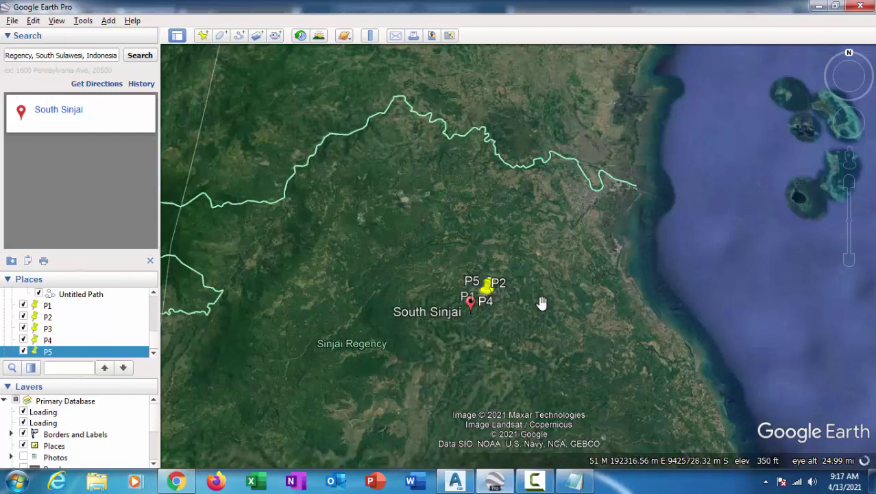
scroll(541, 302, "down", 3)
scroll(537, 308, "down", 3)
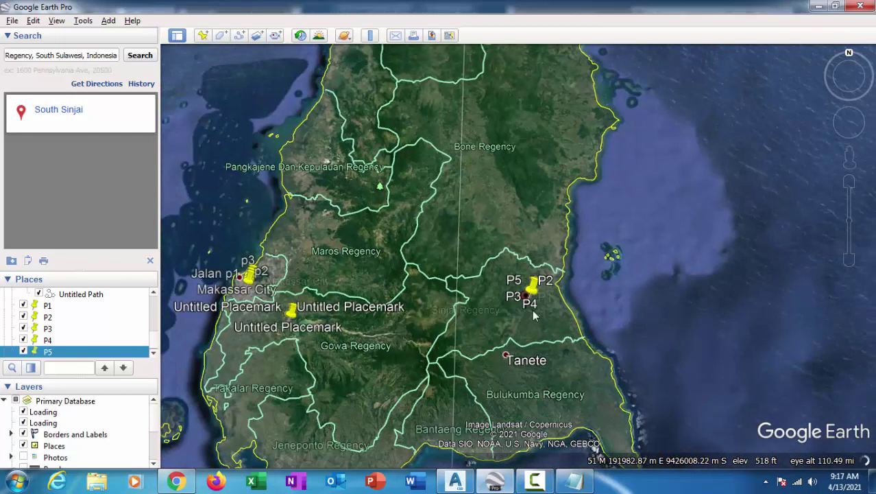
left_click_drag(511, 333, 472, 302)
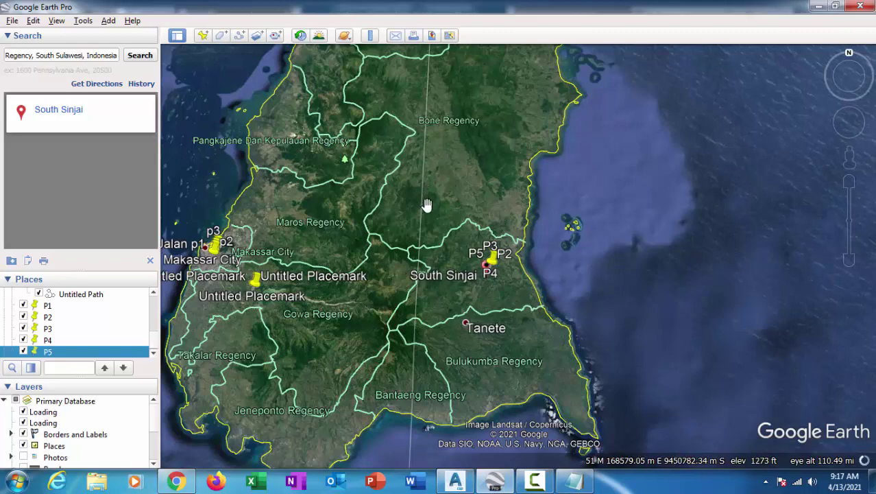
scroll(426, 204, "down", 2)
scroll(426, 218, "down", 2)
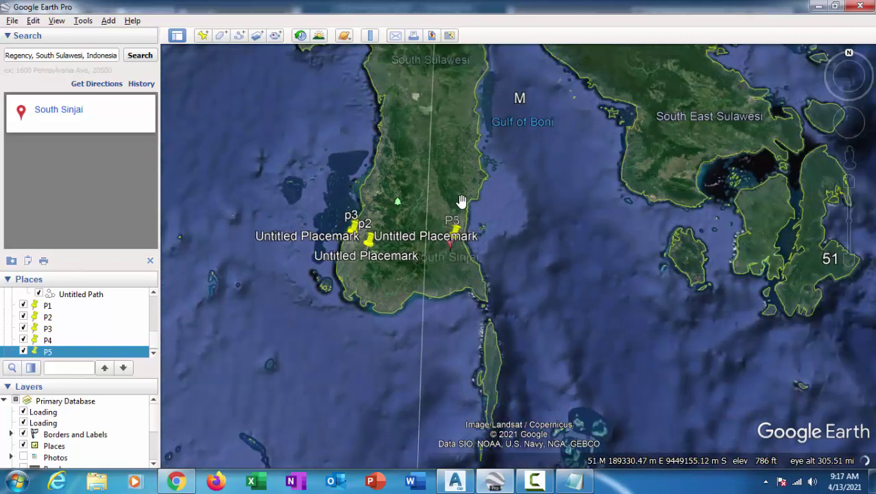
scroll(461, 201, "down", 2)
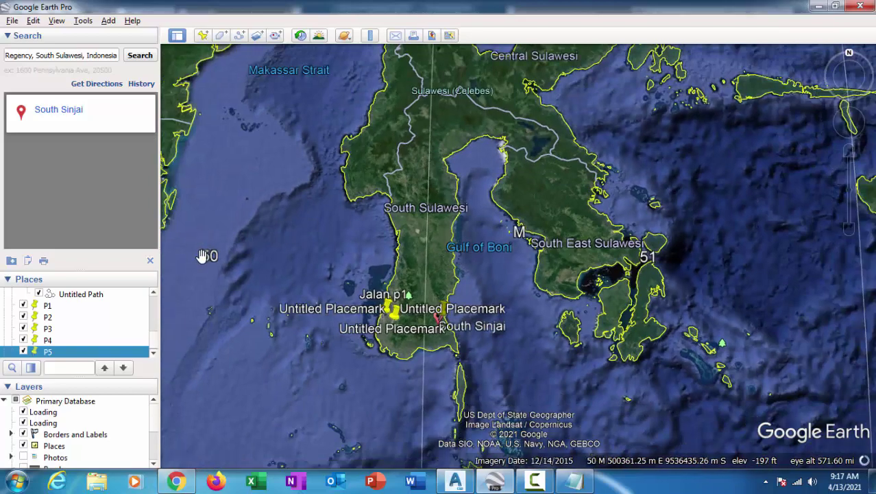
scroll(220, 267, "down", 2)
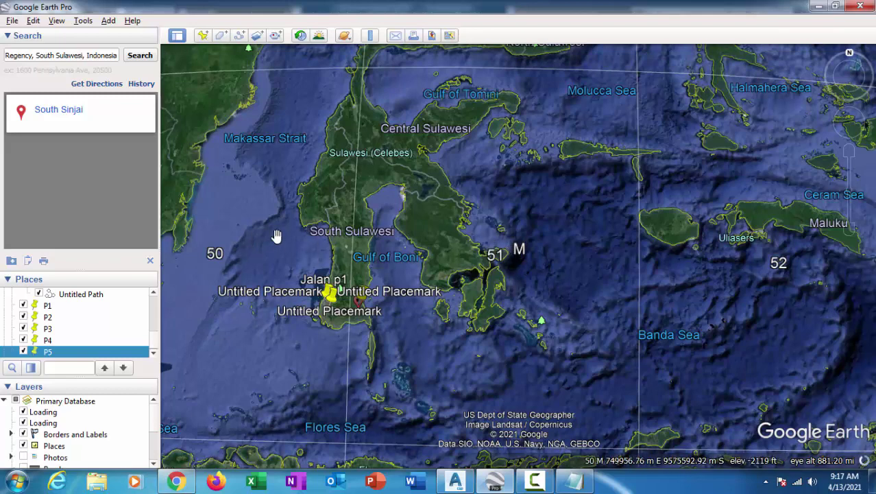
scroll(293, 251, "down", 1)
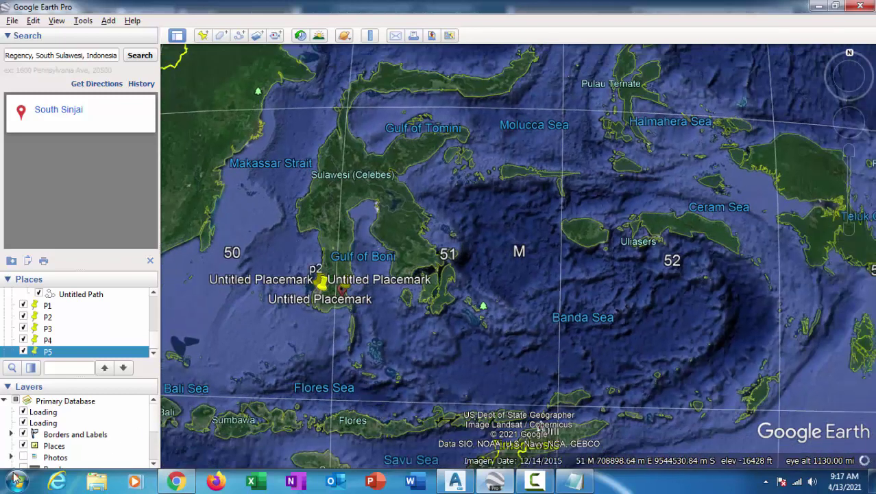
left_click(15, 478)
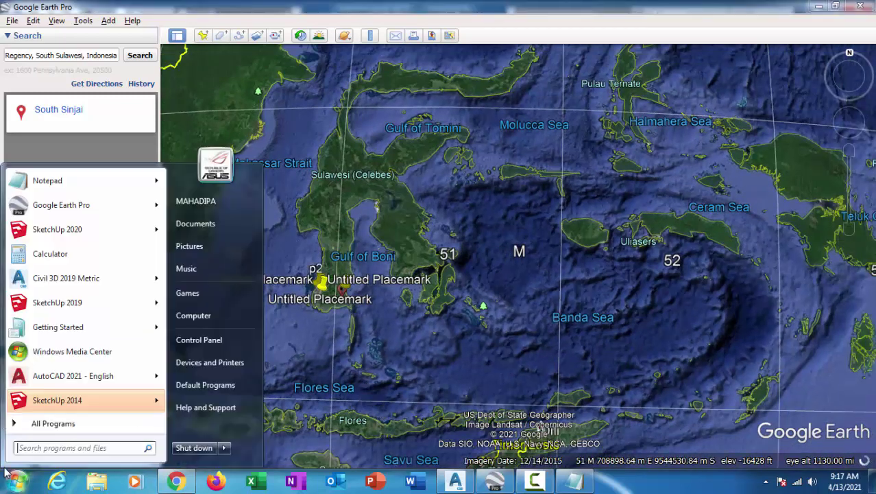
- Minimize Google Earth and Civil 3D, then launch Google Chrome via a Start search for 'GOO'
left_click(818, 10)
left_click(818, 9)
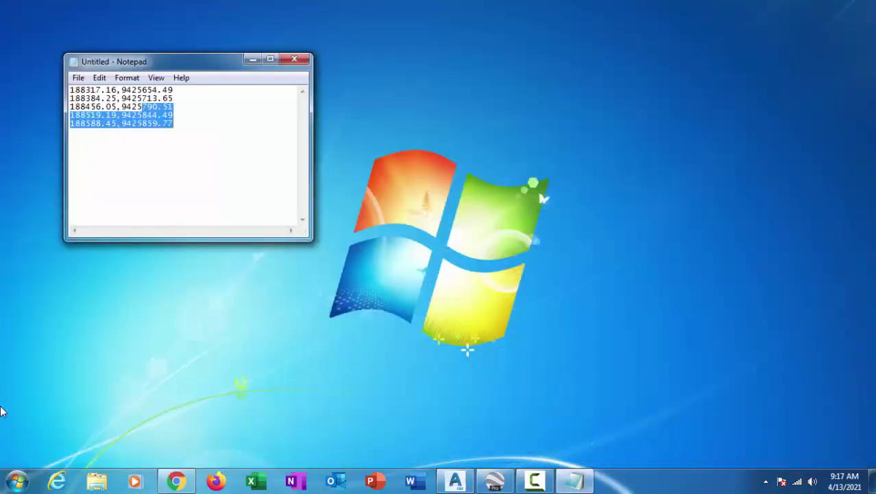
left_click(4, 488)
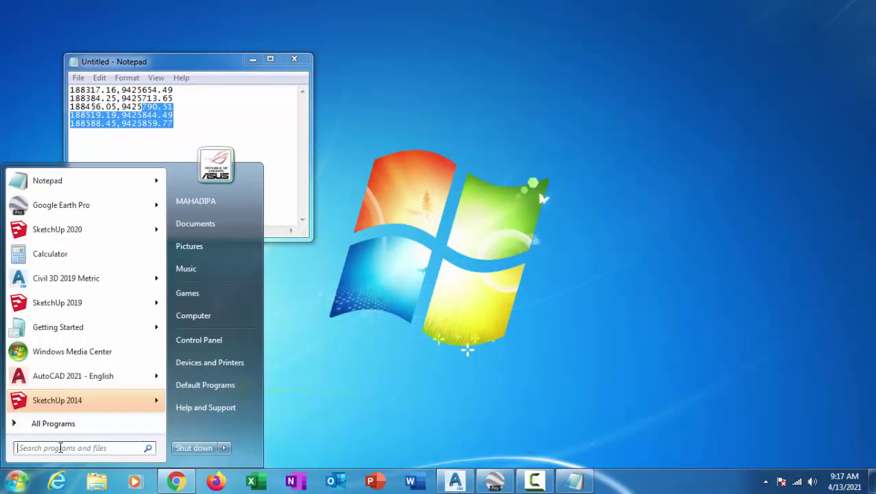
type("G")
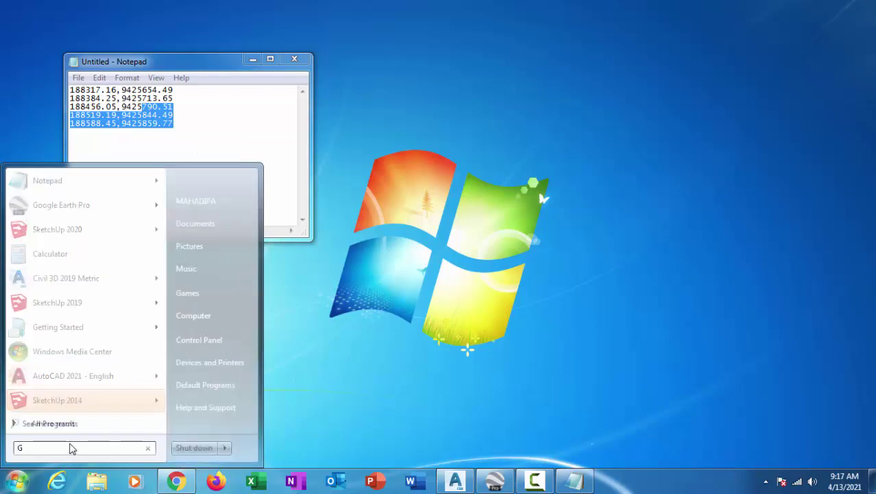
type("OO")
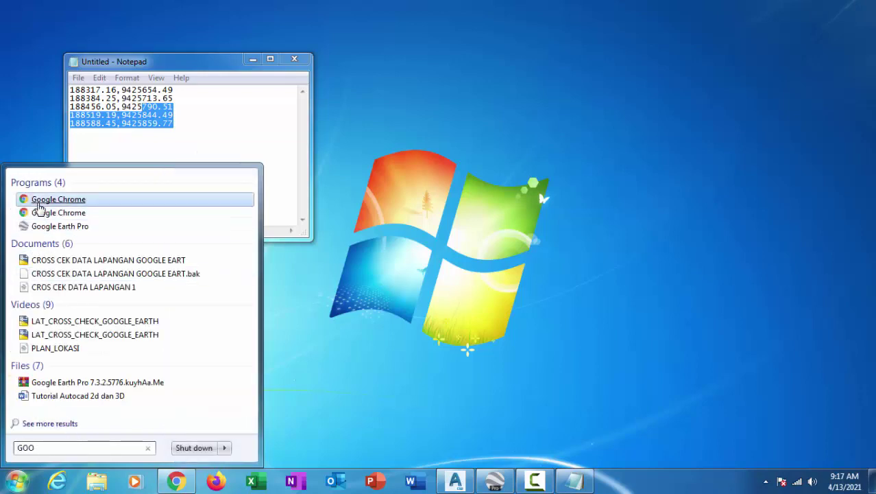
left_click(58, 199)
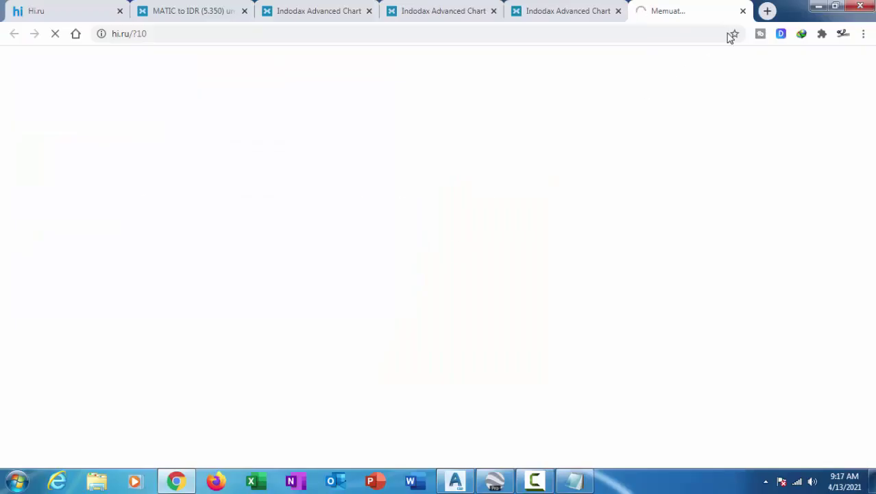
- Rerun the 'pembagian zona utm indonesia' search in a new tab and enlarge the first image result
left_click(768, 11)
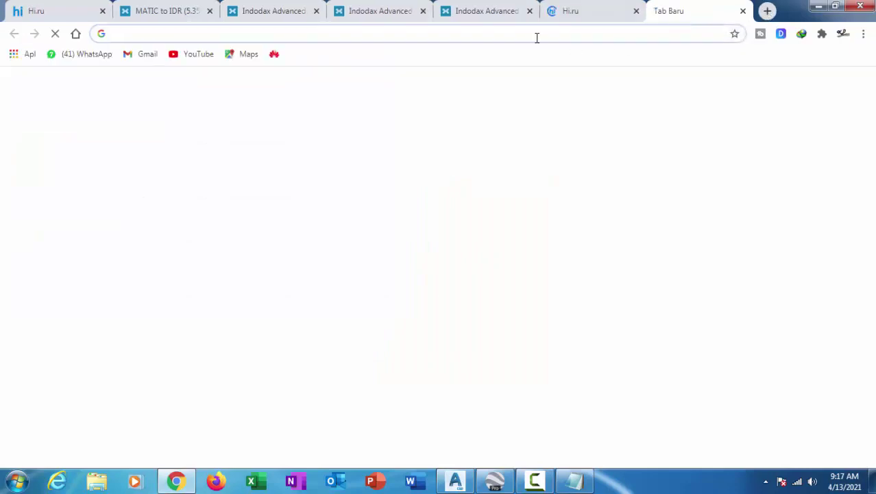
left_click(532, 33)
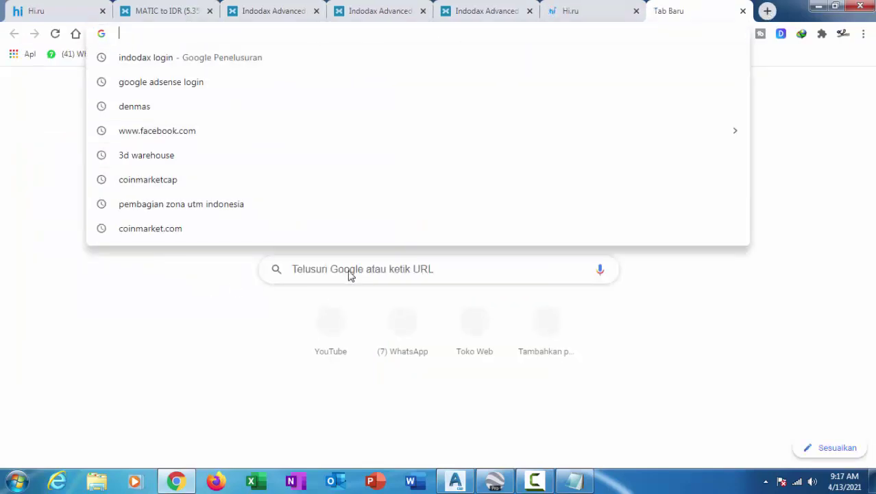
left_click(353, 268)
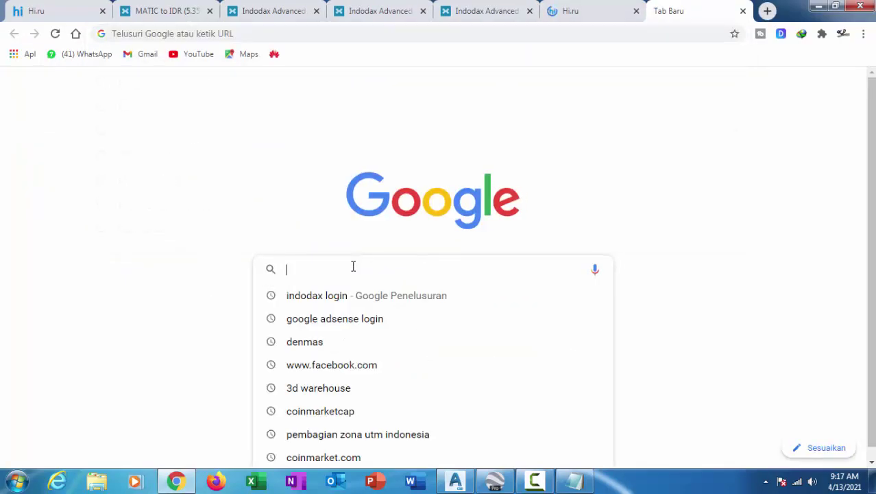
left_click(410, 435)
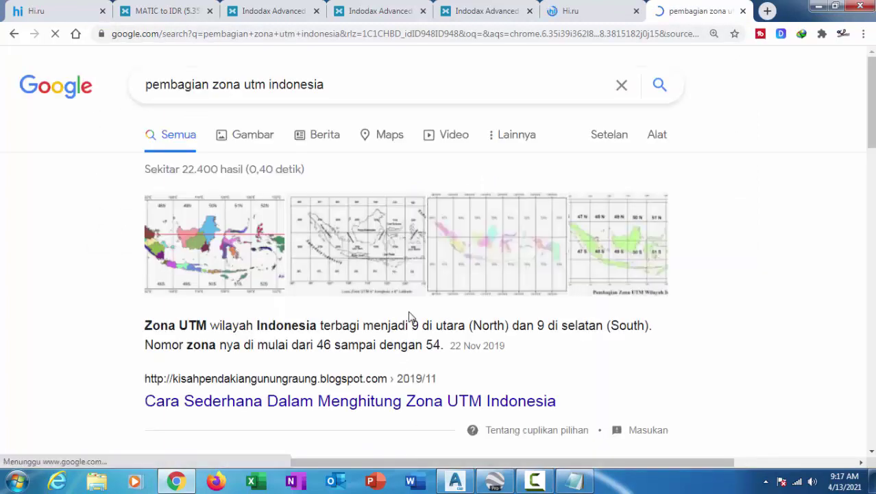
left_click(609, 245)
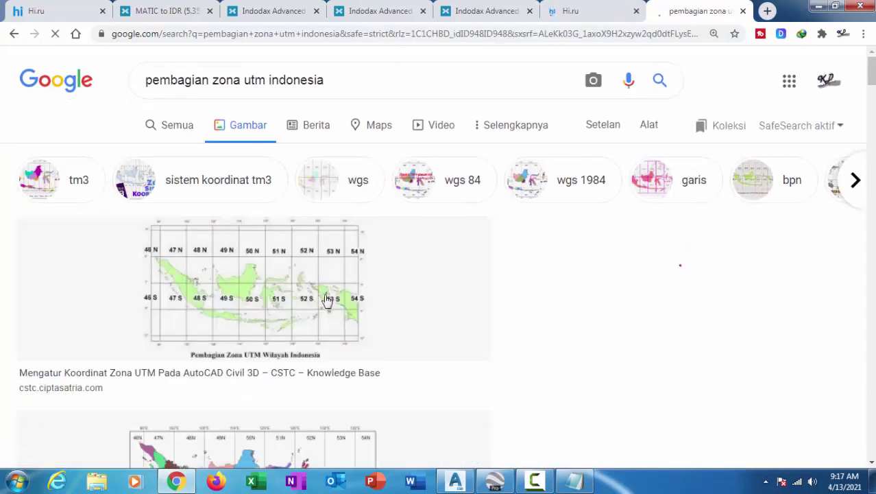
left_click(275, 306)
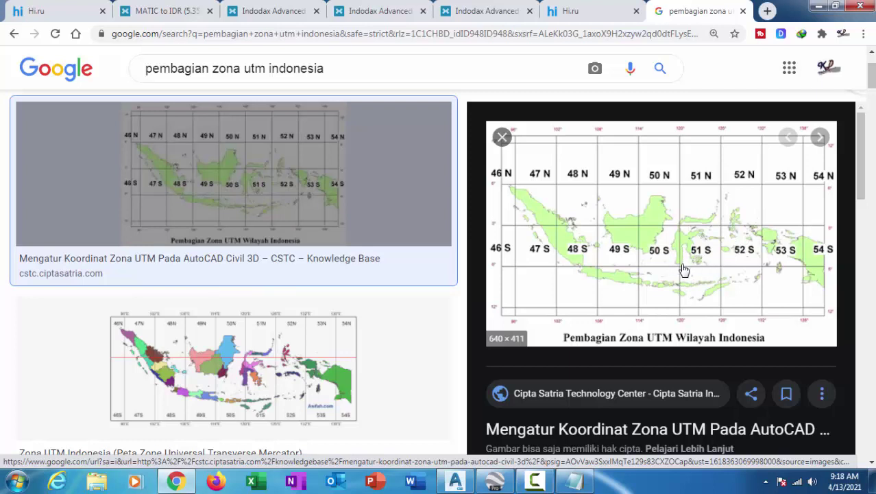
- Back in Civil 3D, window-select Drawing1 to confirm it has no objects, then open Start
left_click(816, 6)
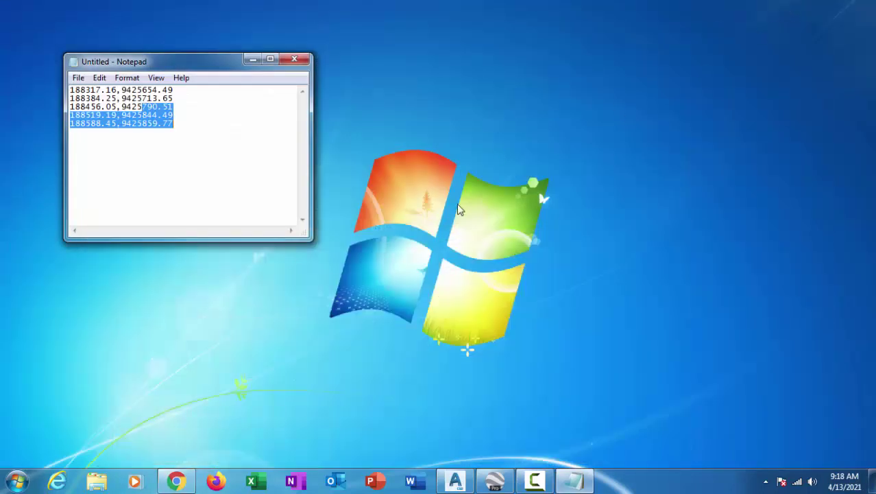
left_click(456, 473)
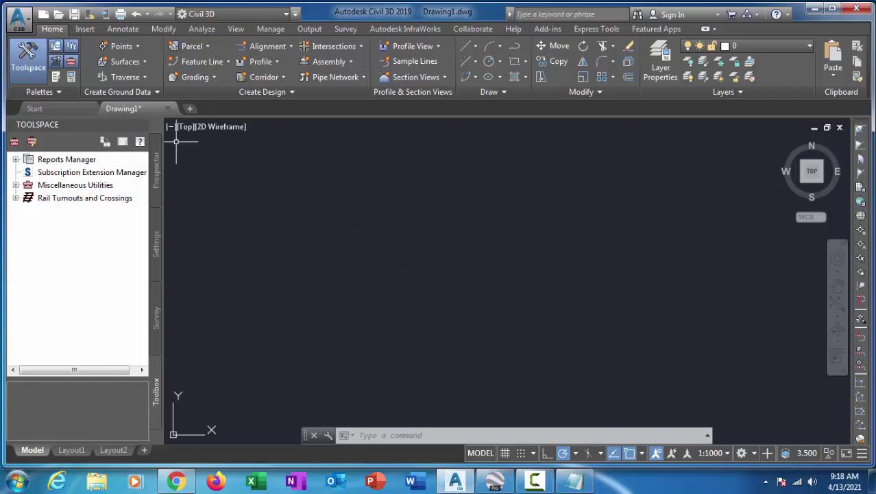
left_click(155, 176)
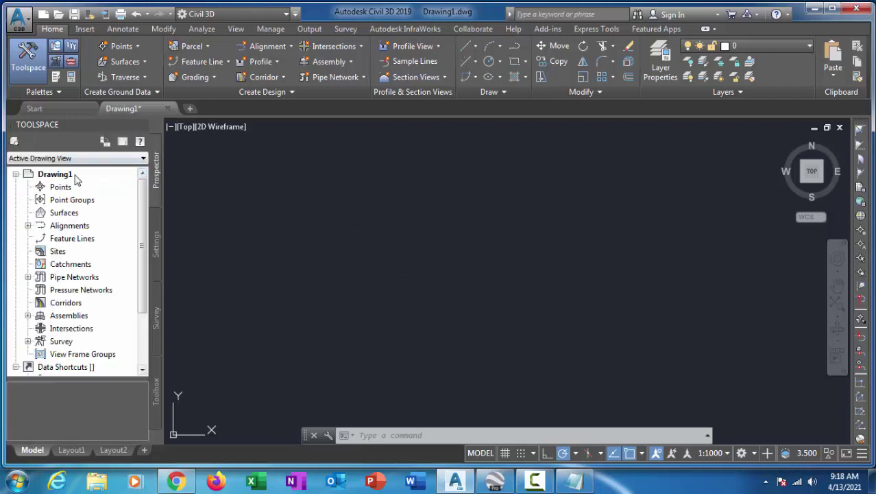
left_click(302, 153)
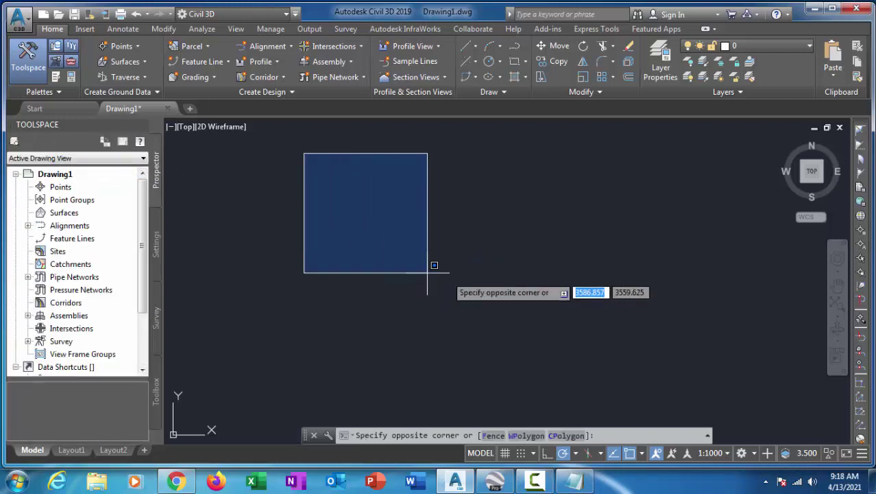
left_click(559, 289)
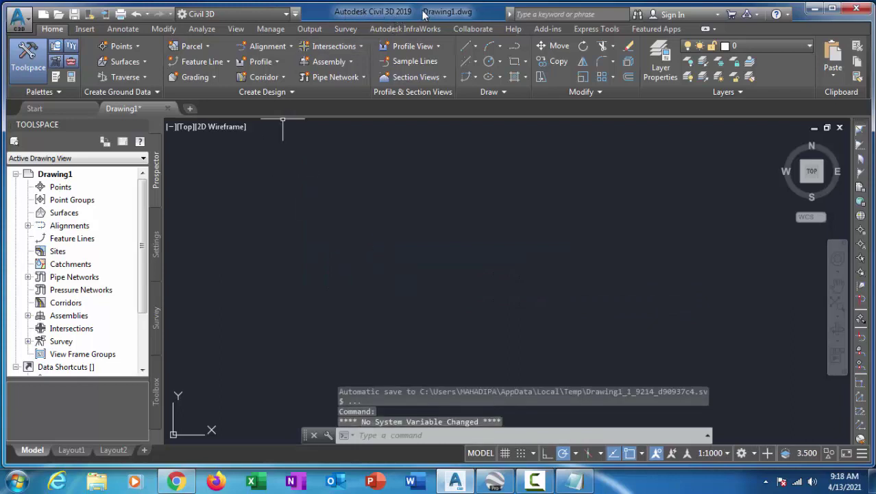
left_click(17, 481)
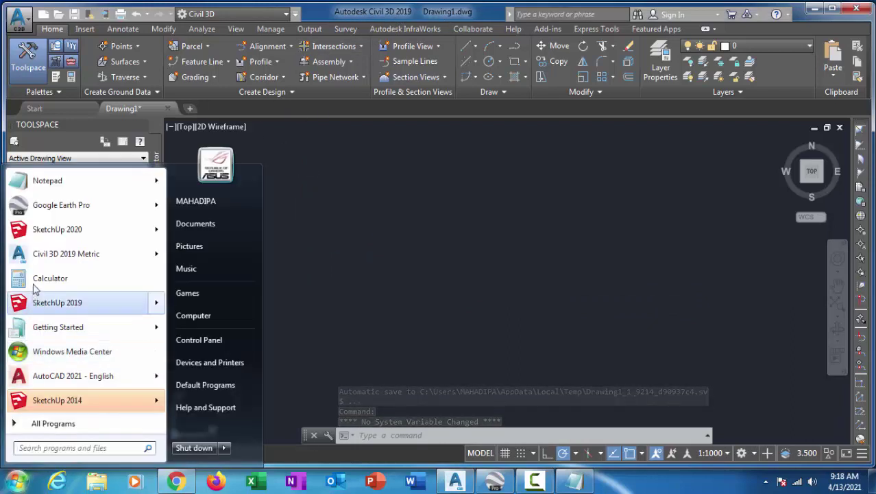
mouse_move(85, 253)
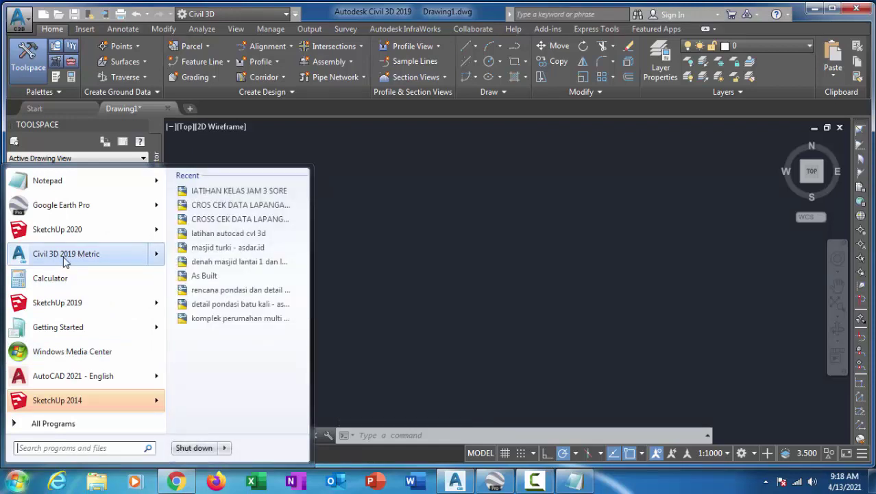
- Launch Civil 3D 2019 Metric from the Start menu's Autodesk Civil 3D 2019 - English folder
left_click(57, 426)
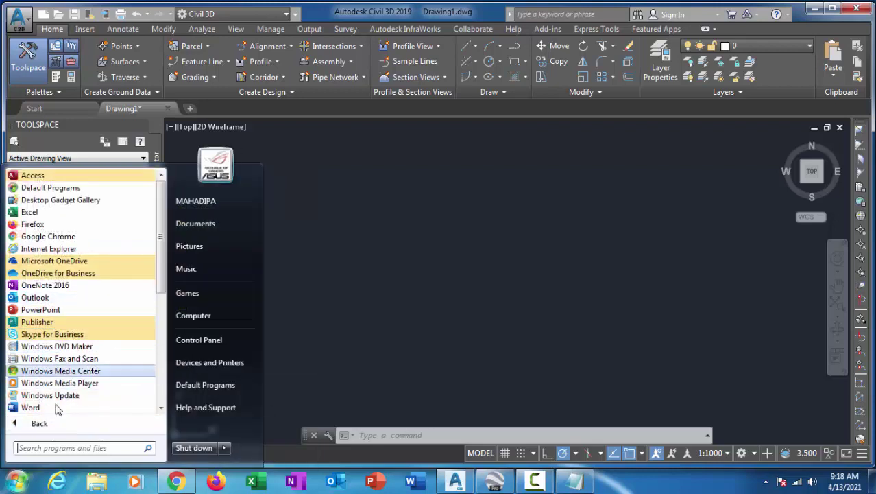
scroll(103, 308, "down", 3)
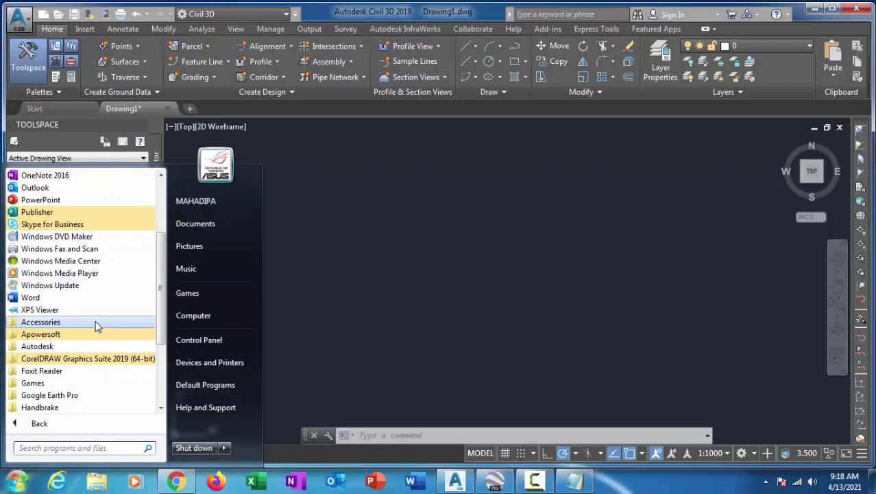
left_click(68, 342)
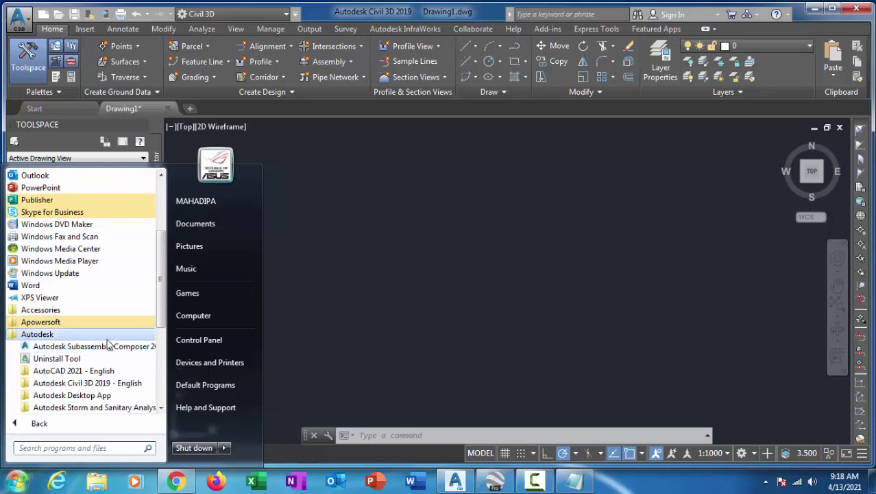
scroll(103, 353, "down", 2)
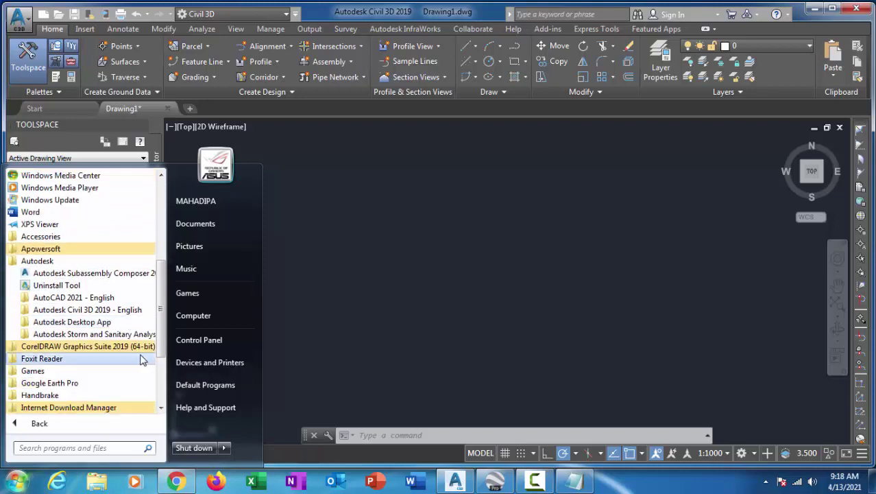
left_click(116, 309)
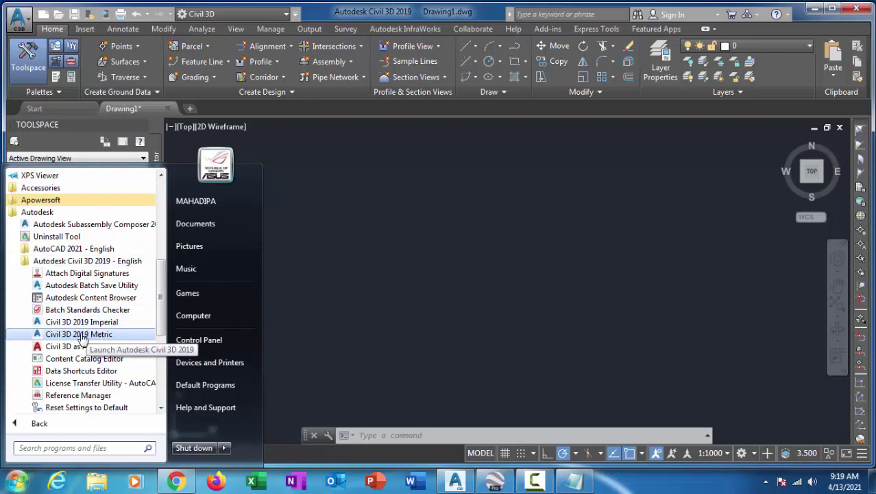
left_click(325, 302)
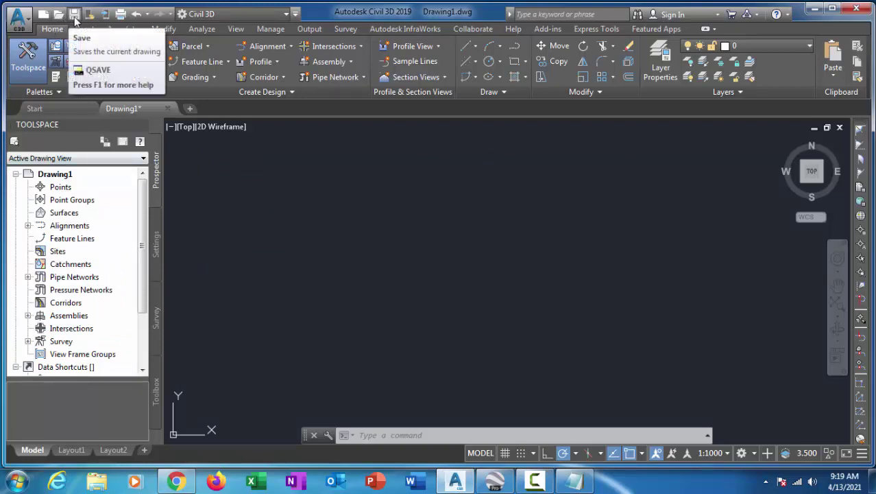
- Start saving the drawing into the Videos library, replacing the old file name with a new one
key("ctrl+s")
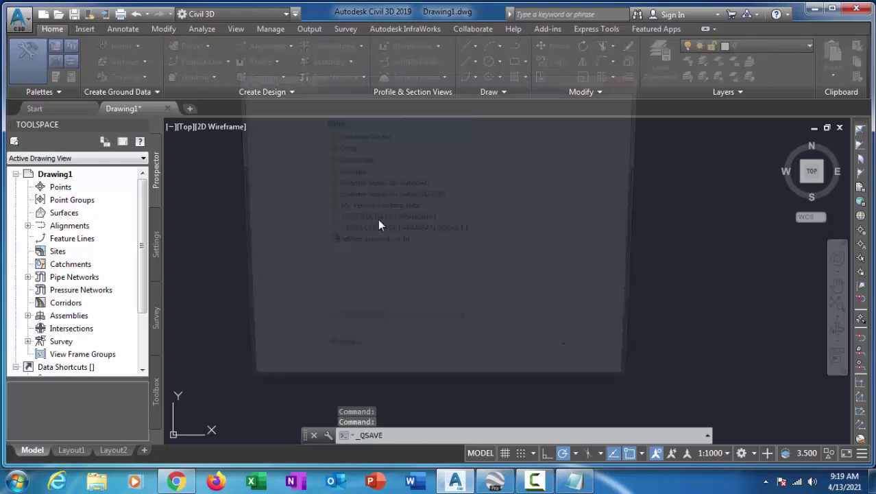
left_click(466, 102)
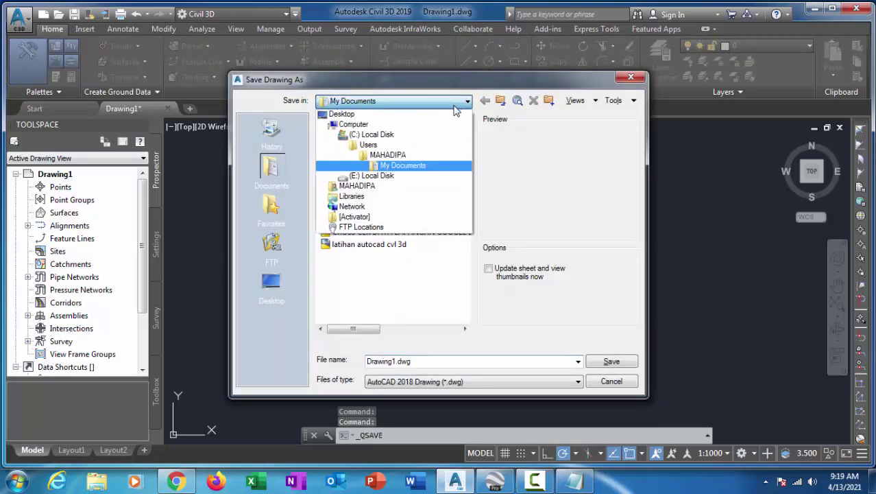
left_click(369, 125)
left_click(466, 101)
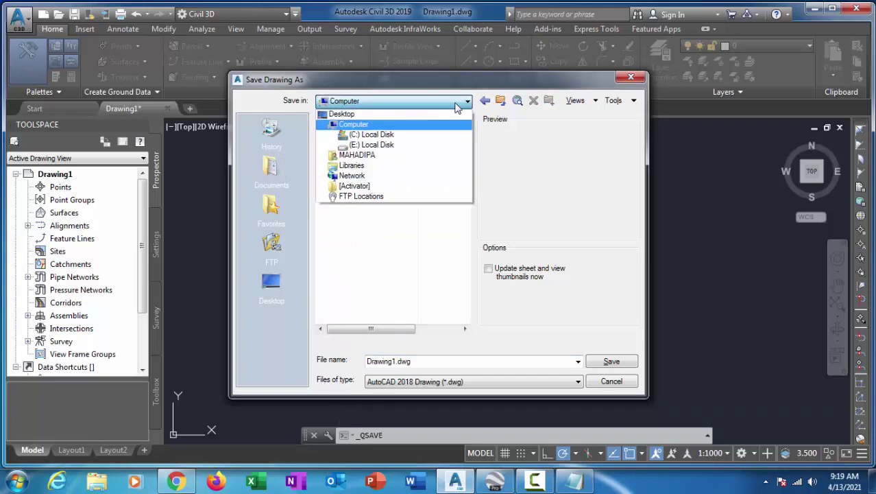
left_click(370, 171)
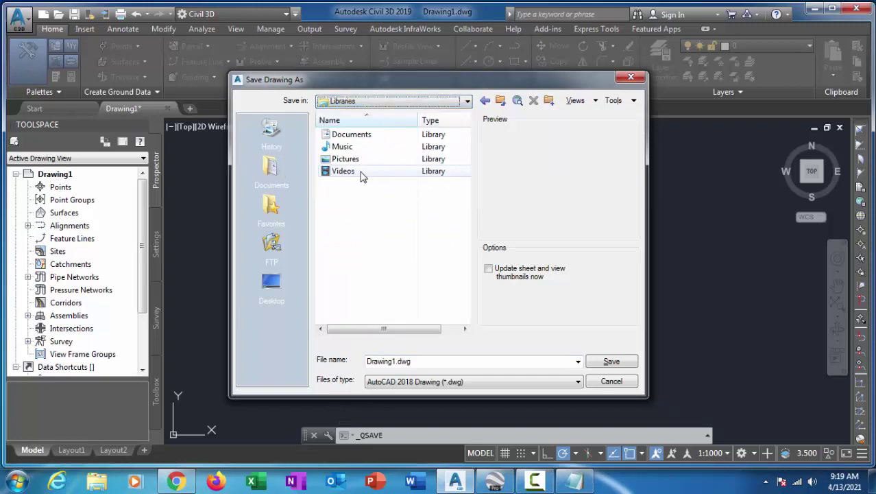
double_click(362, 171)
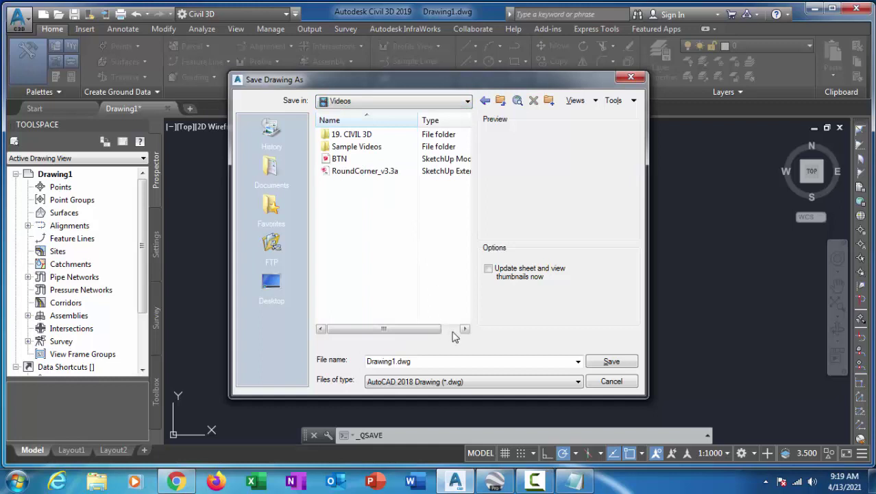
left_click_drag(453, 359, 342, 368)
type("cR")
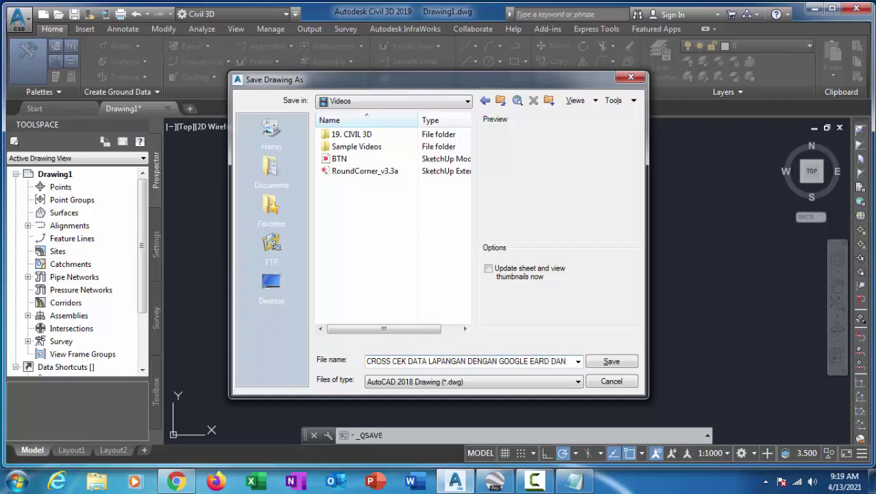
- Complete the file name ending in ACVL3D; saving to Videos fails with a warning
type("AU")
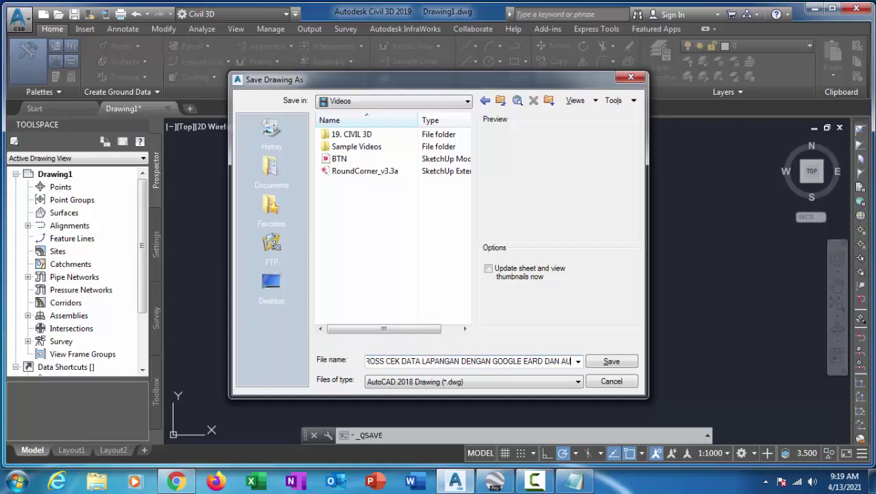
key("BackSpace")
type("CVL3")
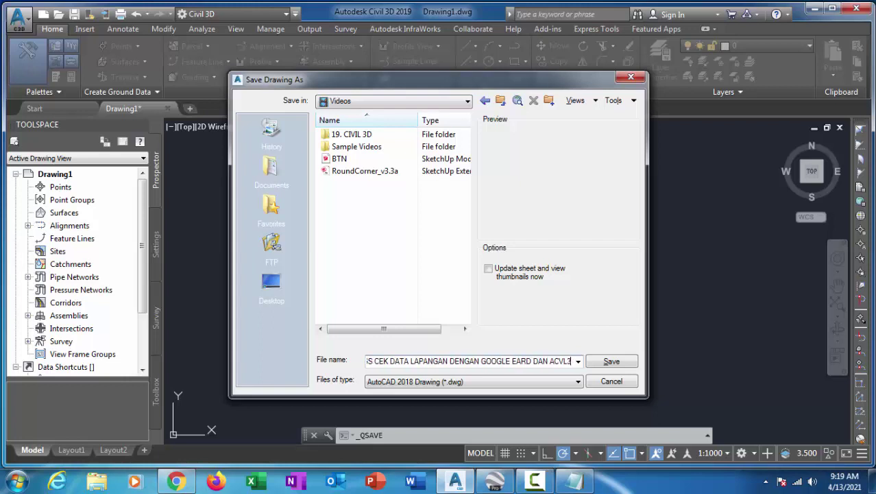
type("D")
left_click(609, 362)
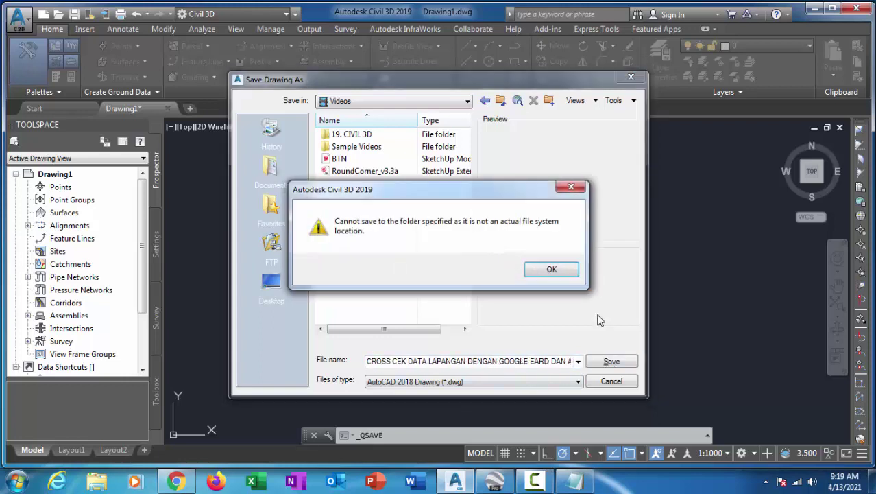
left_click(552, 270)
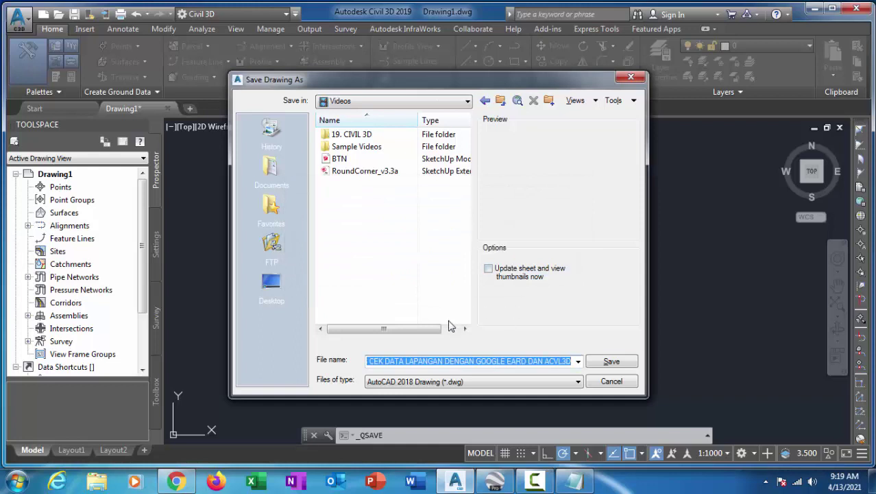
left_click(371, 365)
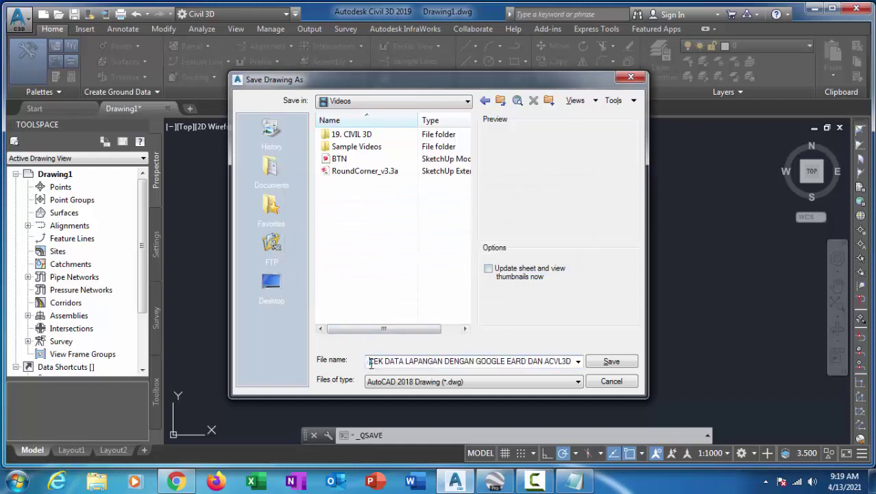
left_click_drag(368, 361, 577, 362)
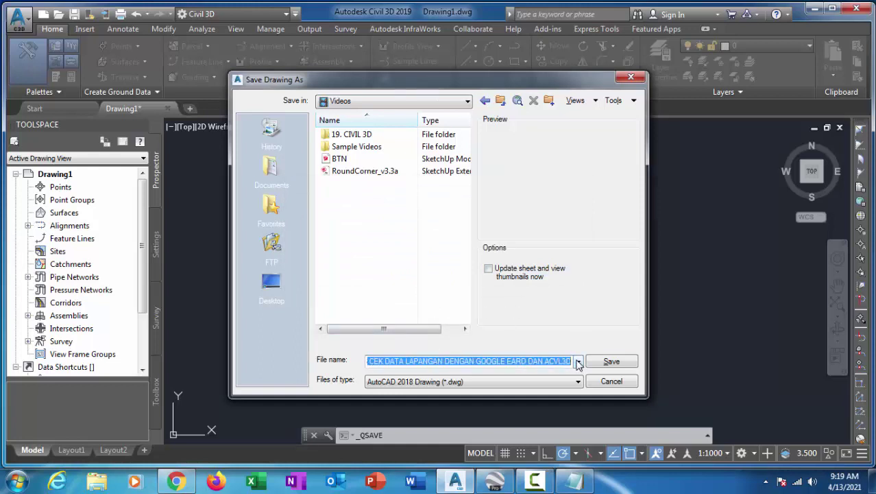
- Try saving into the Pictures library instead, which also fails with a warning
left_click(439, 102)
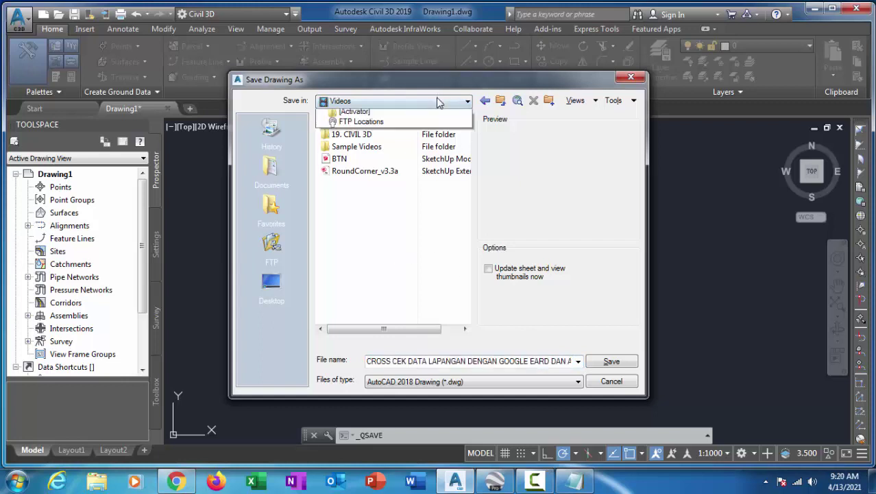
left_click(441, 103)
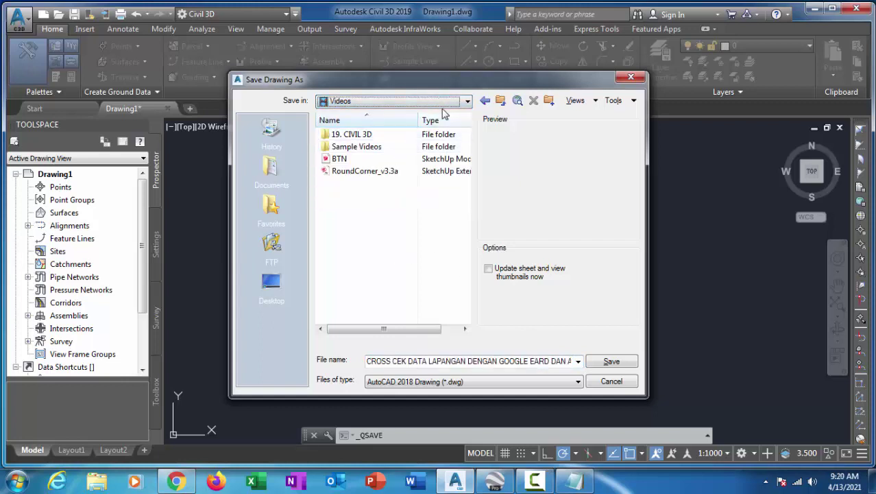
left_click(442, 101)
left_click(376, 169)
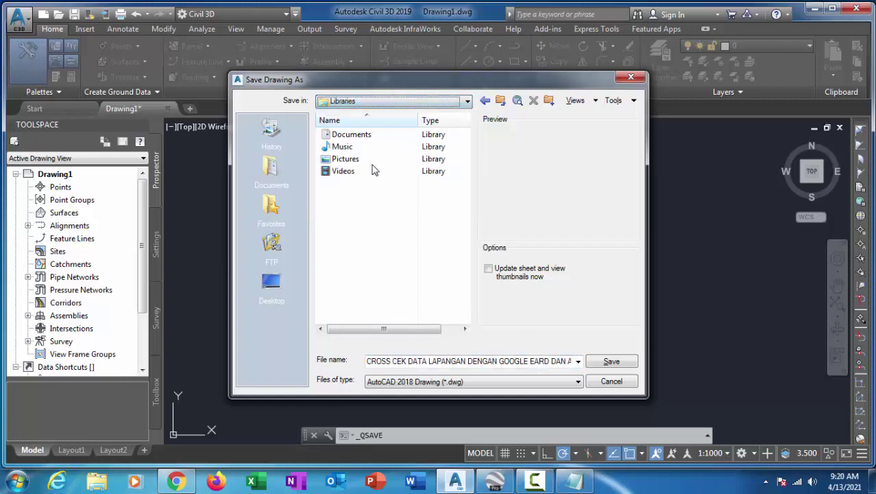
double_click(355, 160)
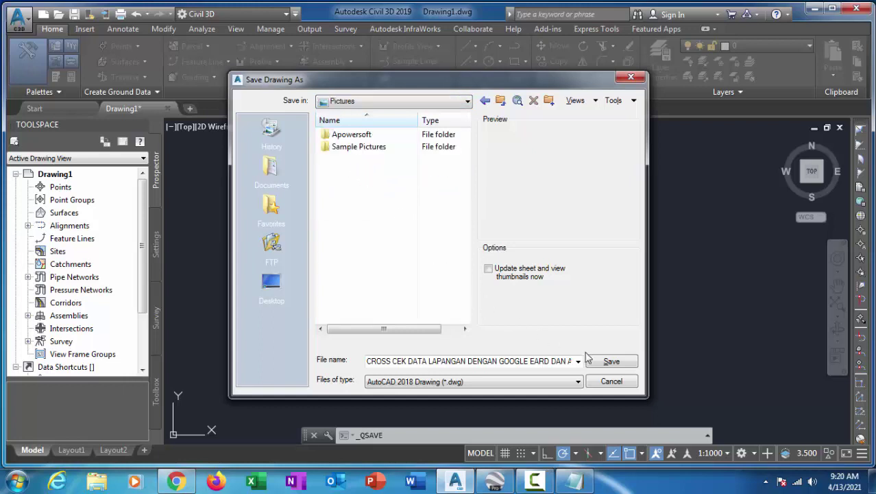
left_click(612, 360)
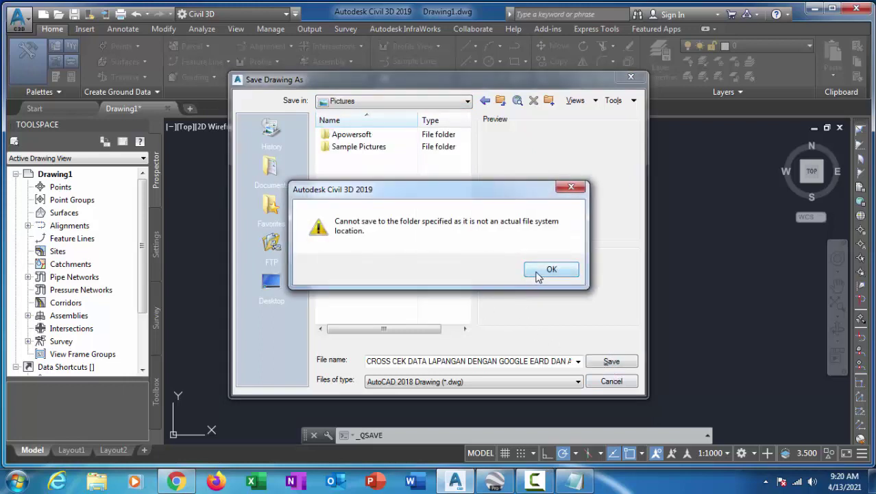
left_click(542, 271)
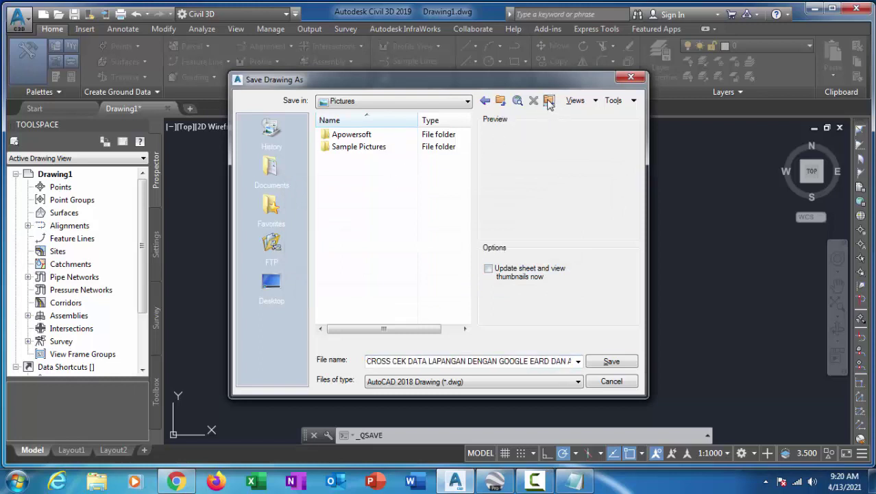
- Save the drawing in the user's My Documents folder
left_click(379, 148)
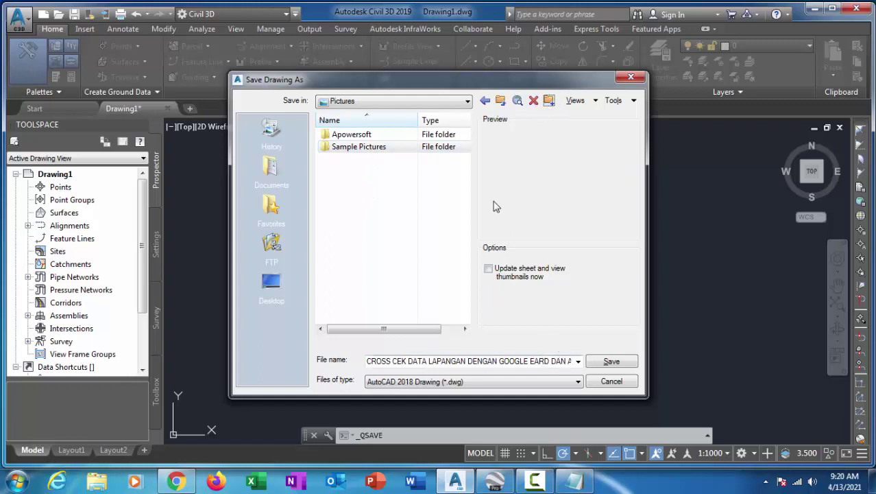
left_click(452, 102)
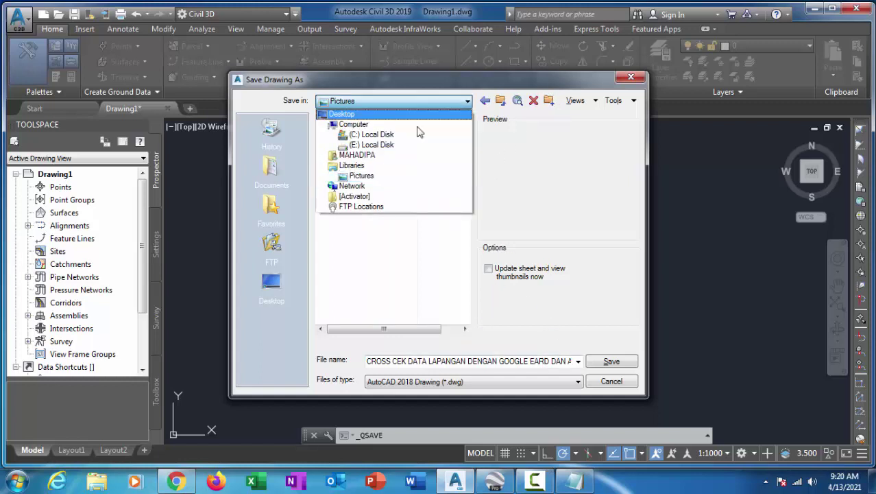
left_click(396, 159)
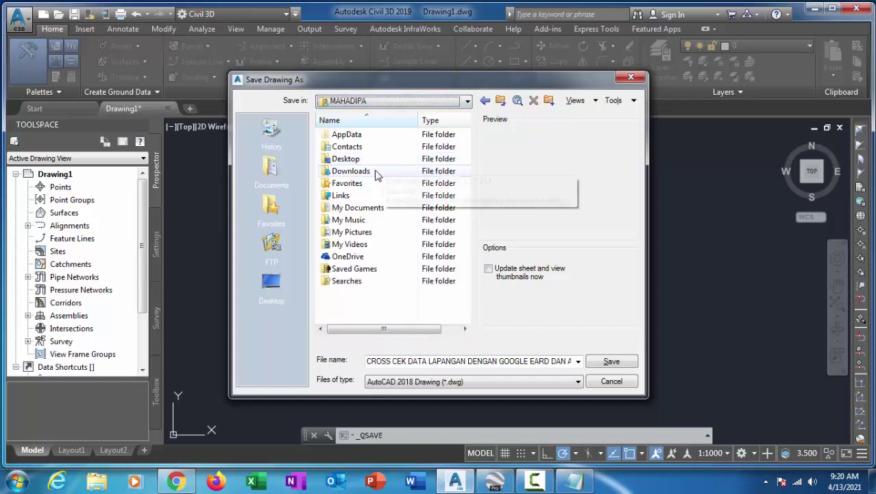
double_click(379, 208)
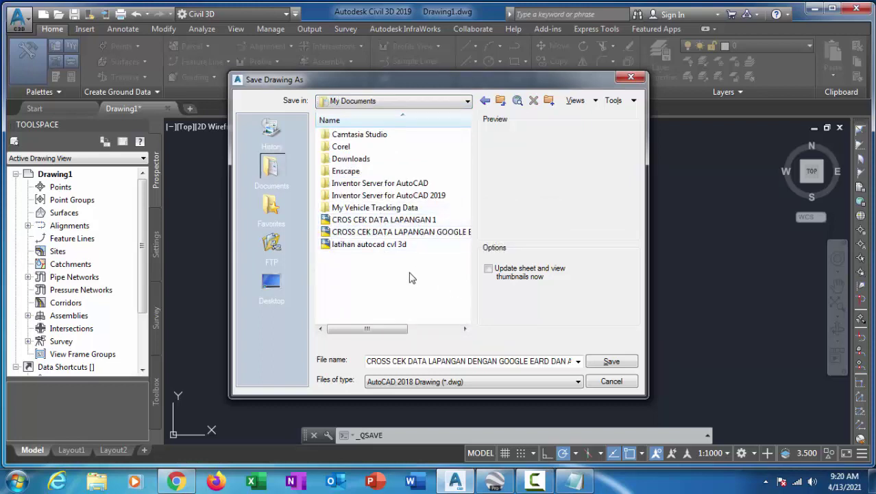
left_click(608, 363)
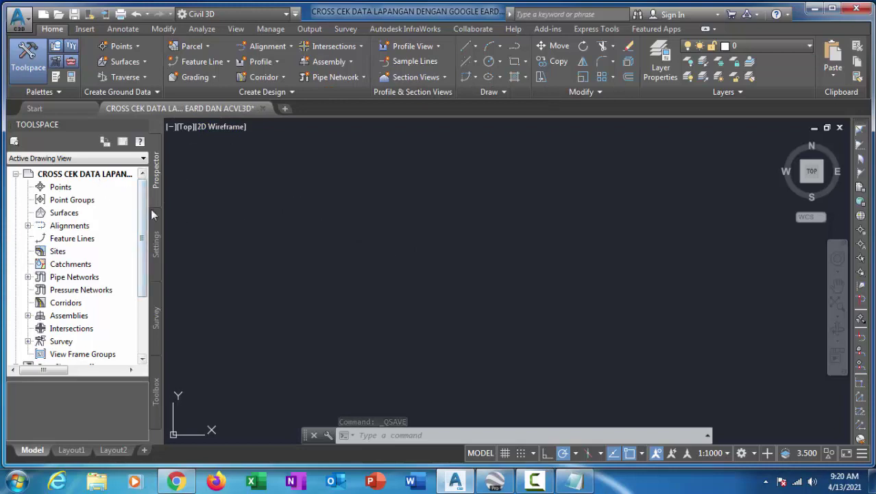
- Set the drawing's zone category to UTM, WGS84 Datum, then view the UTM zones in Google Earth
left_click(157, 241)
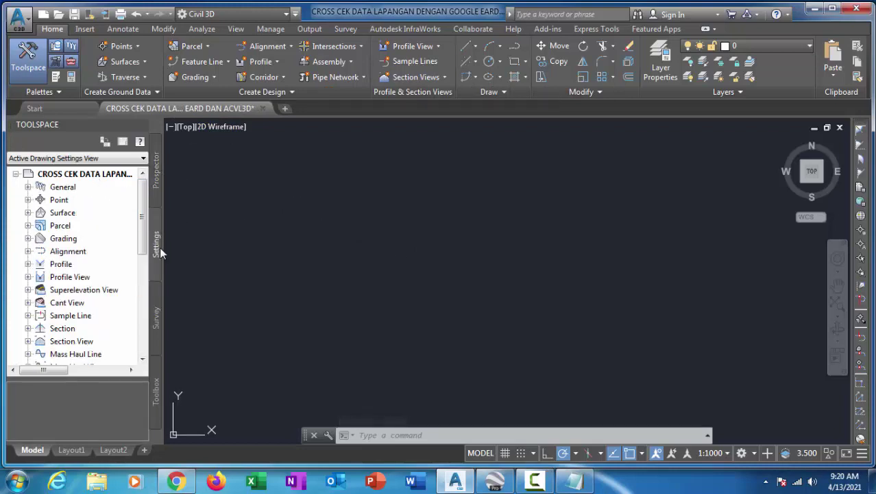
right_click(79, 175)
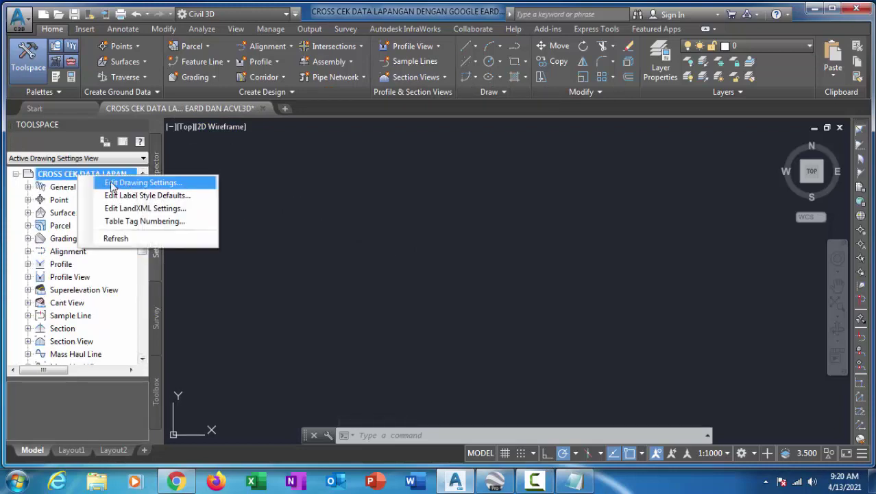
left_click(116, 184)
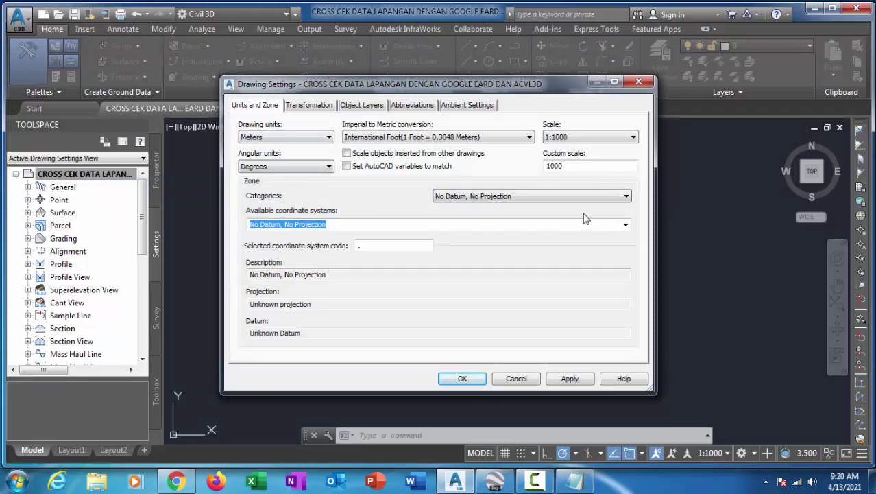
left_click(626, 197)
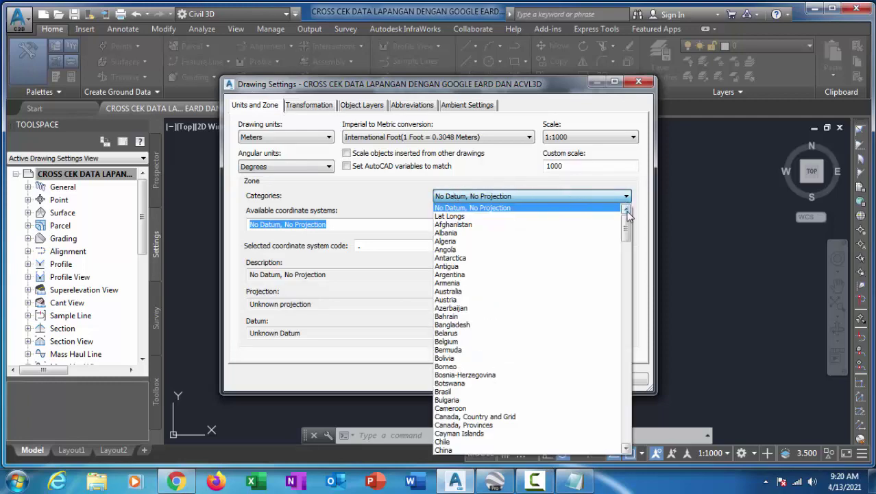
left_click_drag(628, 230, 624, 447)
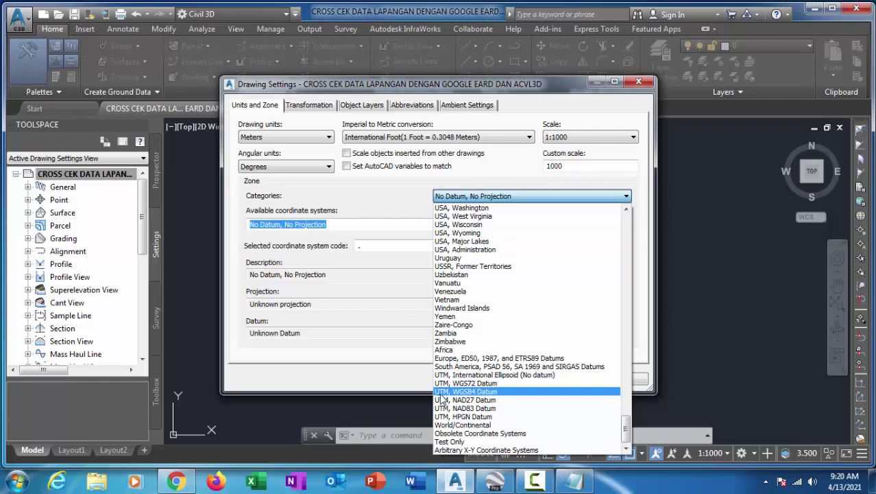
left_click(449, 392)
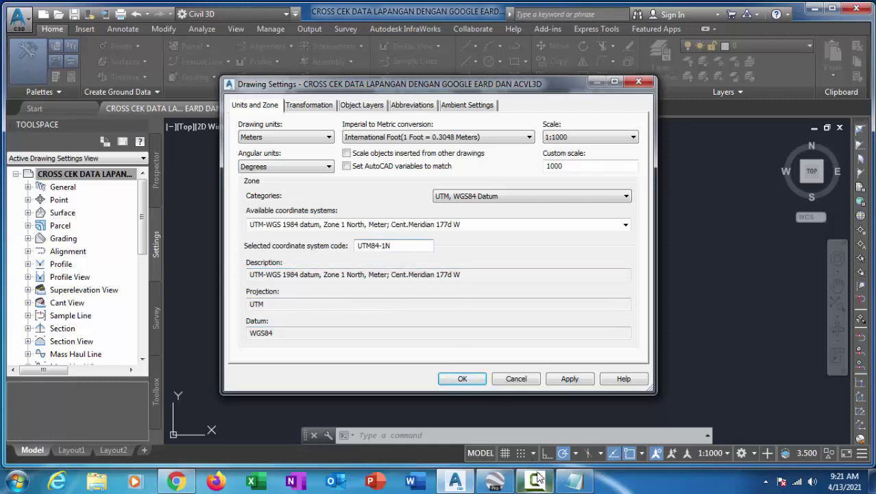
left_click(494, 482)
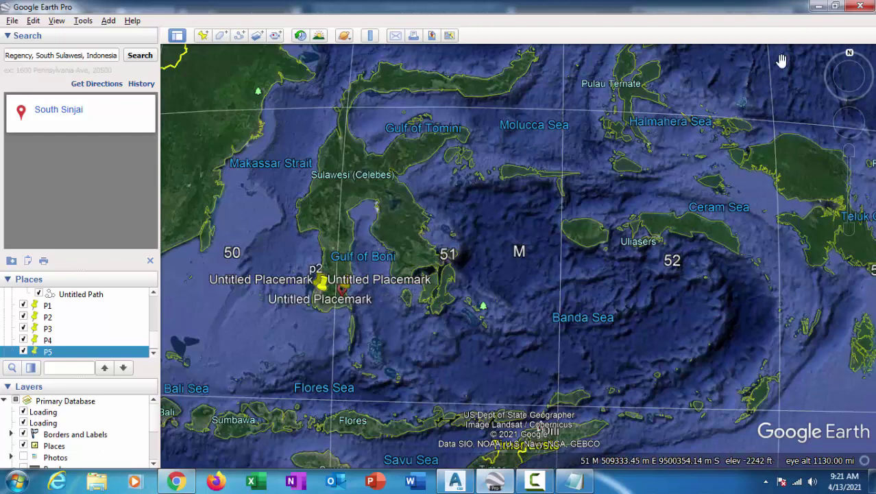
- View Indonesia's UTM zone map in Chrome, then return to Civil 3D's drawing settings
left_click(819, 6)
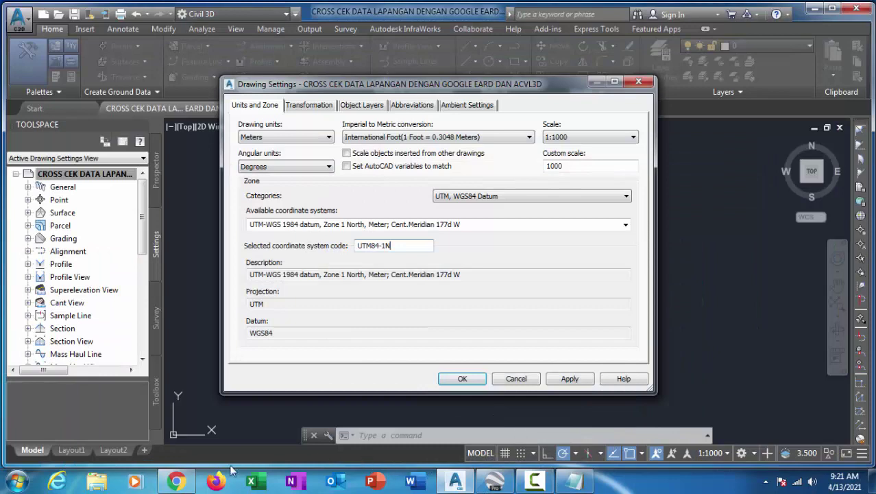
left_click(177, 412)
mouse_move(661, 233)
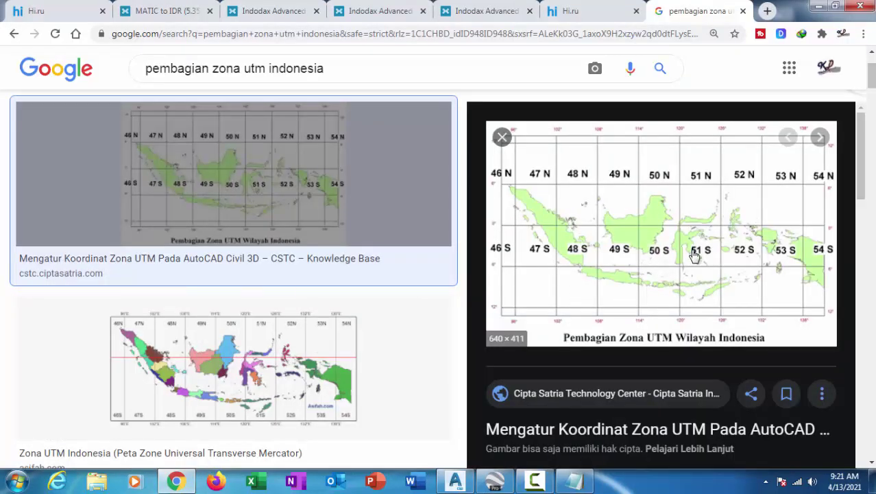
left_click(819, 6)
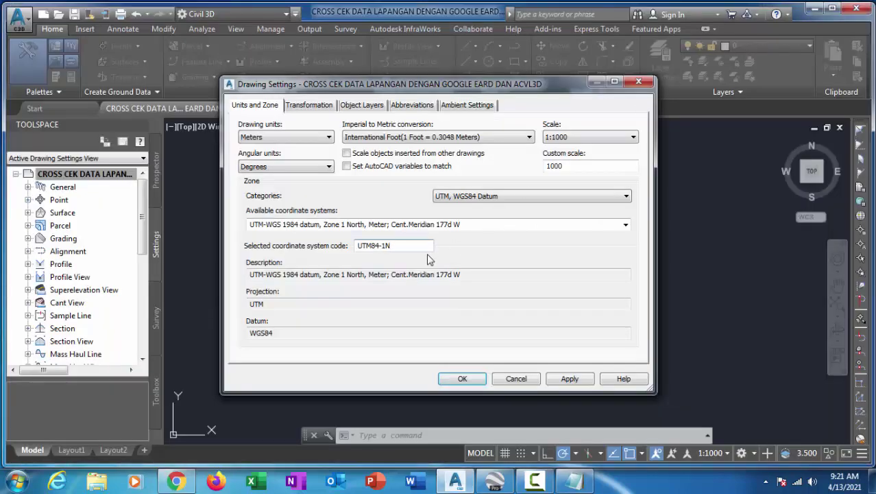
- Change the coordinate system code to UTM84-51S (WGS 1984, Zone 51 South) and confirm
key("BackSpace")
key("BackSpace")
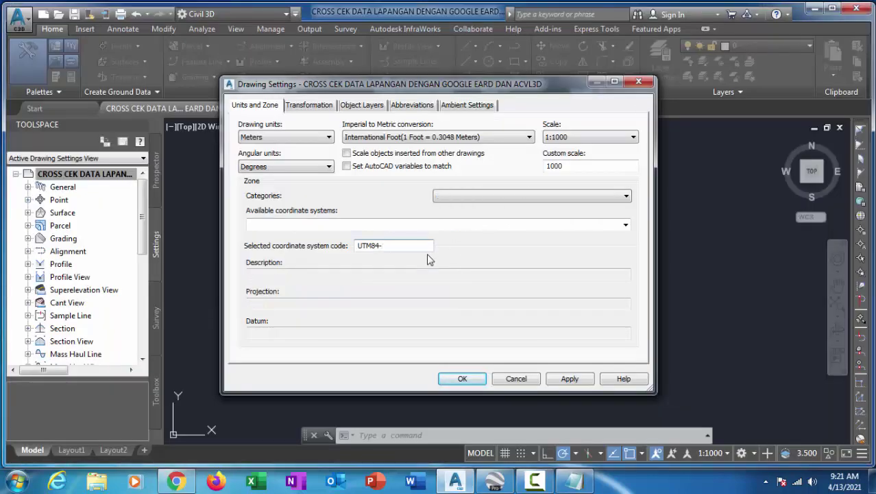
type("51S")
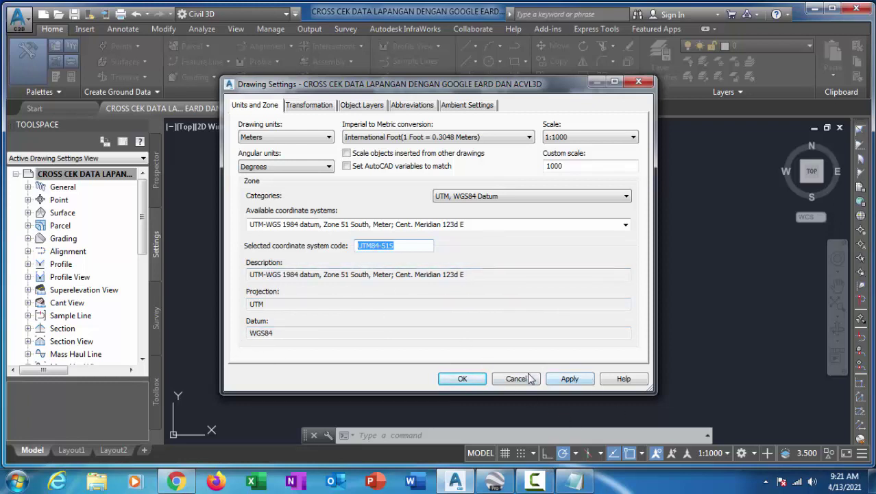
left_click(468, 381)
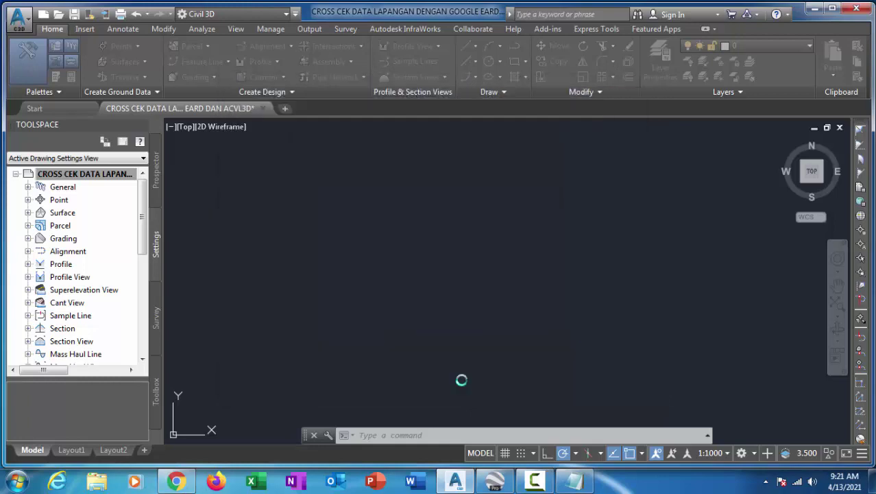
- Save the drawing with Ctrl+S and work through the dialogs that follow
key("ctrl+s")
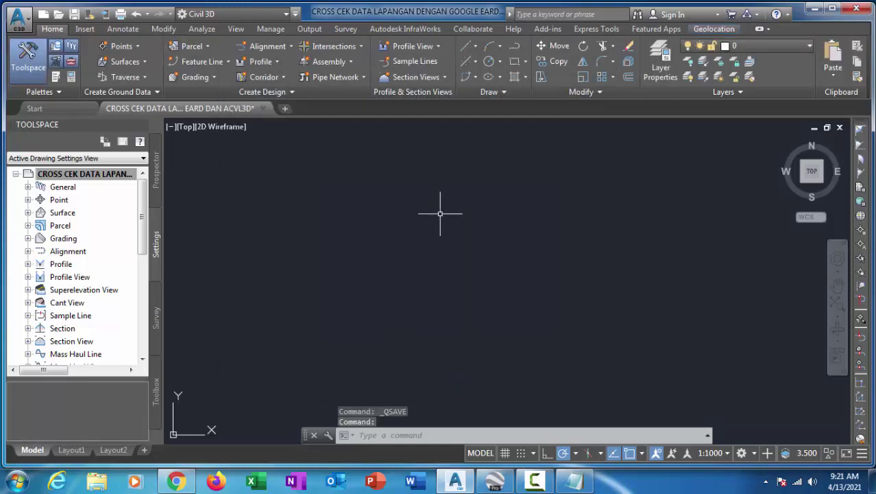
left_click(438, 169)
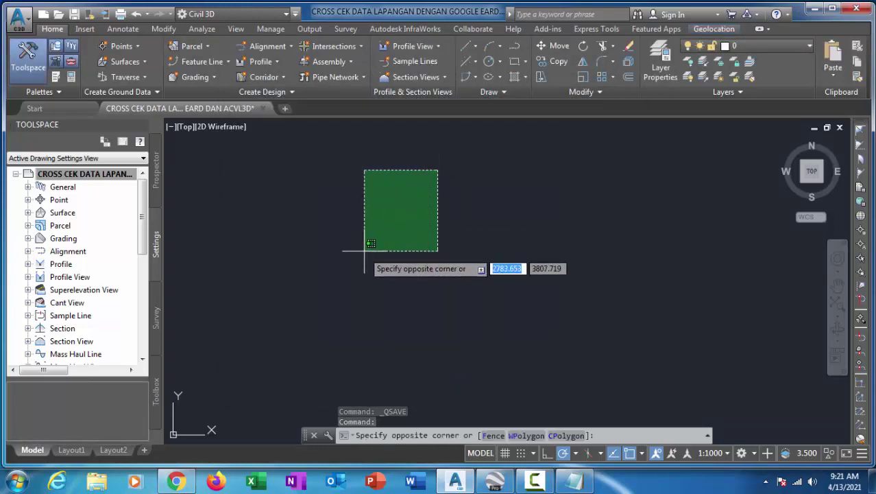
left_click(341, 273)
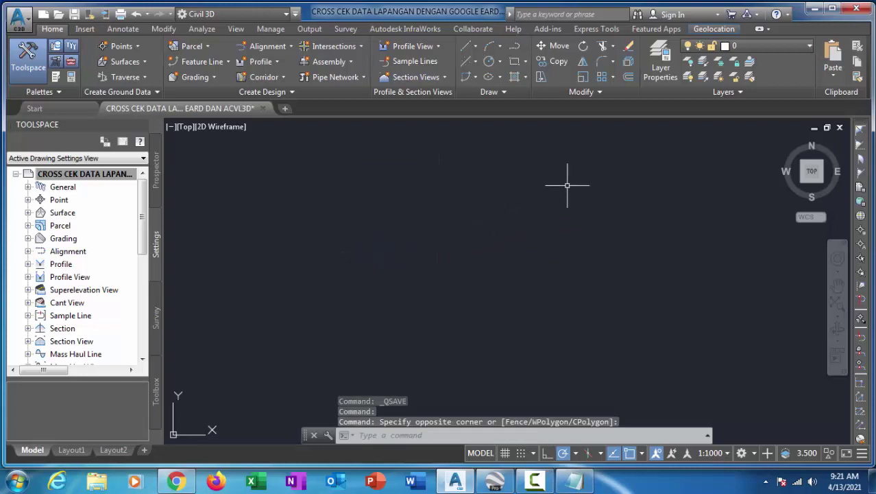
left_click(519, 184)
left_click(369, 274)
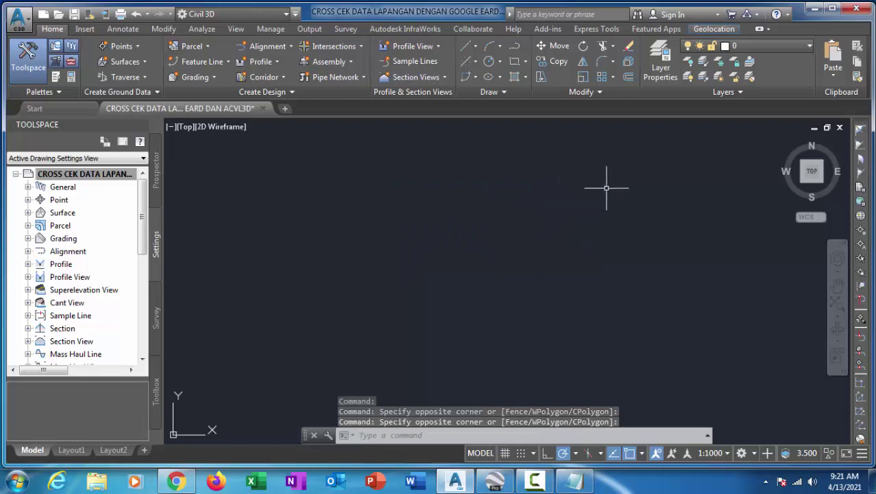
left_click(390, 210)
left_click(292, 271)
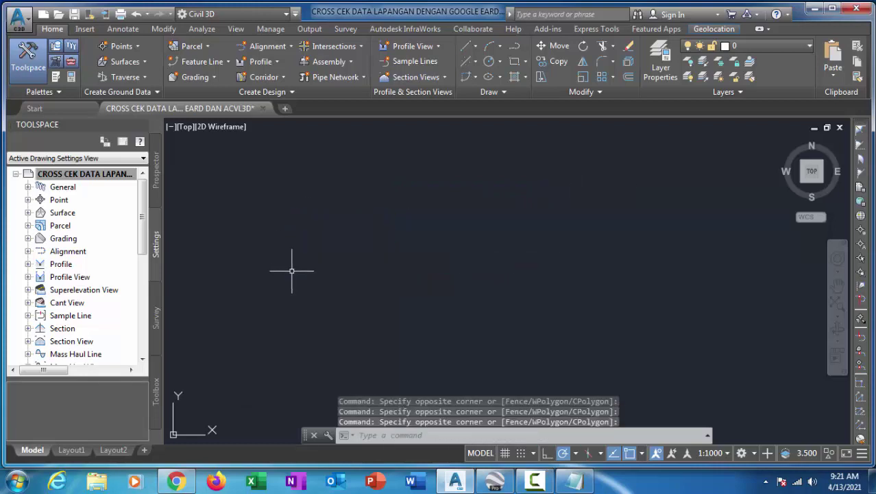
- Copy all five easting,northing coordinate lines from Notepad and return to Civil 3D
left_click(575, 480)
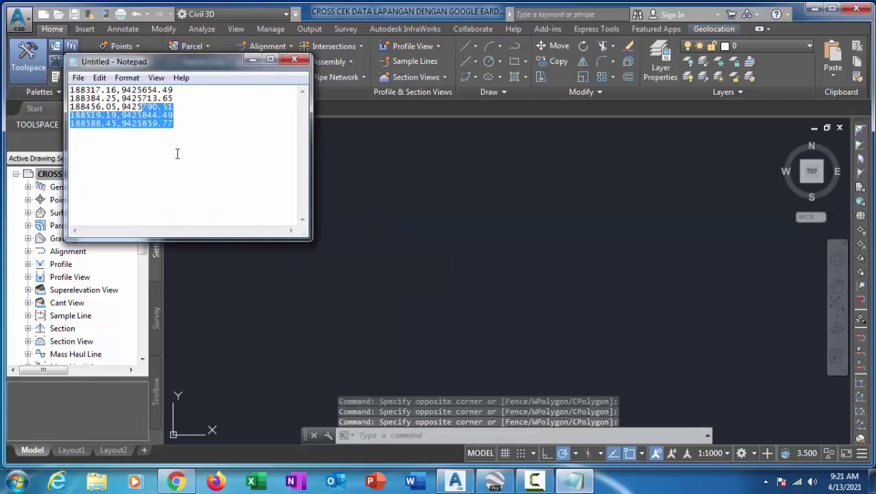
left_click_drag(185, 129, 71, 90)
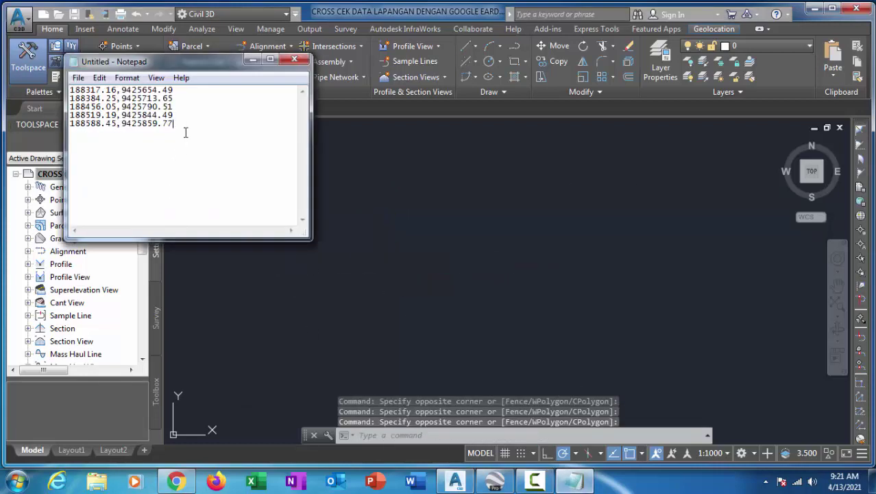
right_click(80, 93)
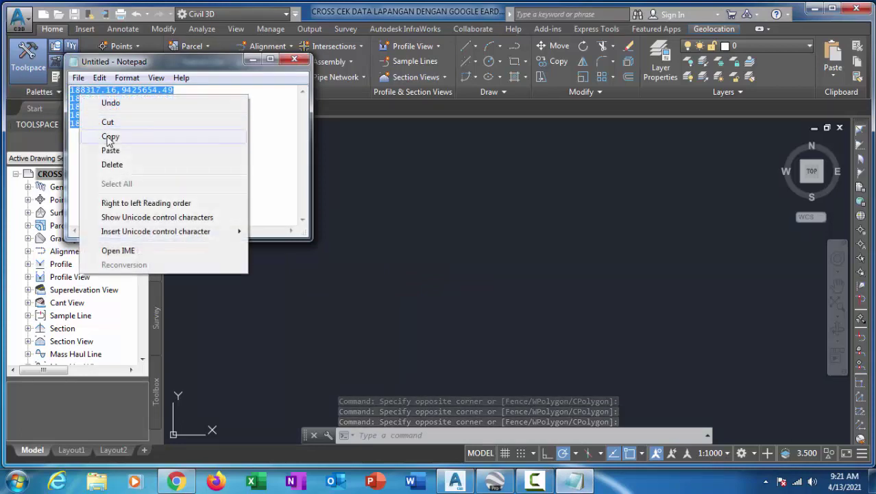
left_click(110, 133)
right_click(138, 118)
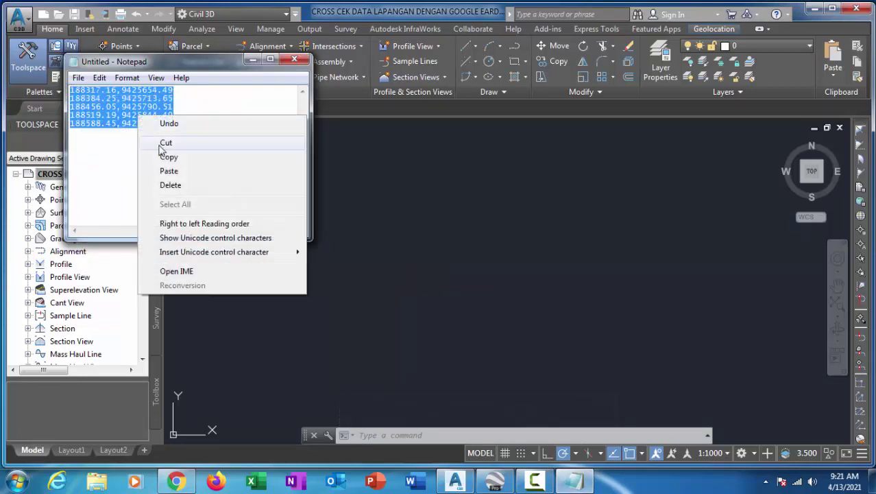
left_click(168, 157)
left_click(459, 221)
type("PL")
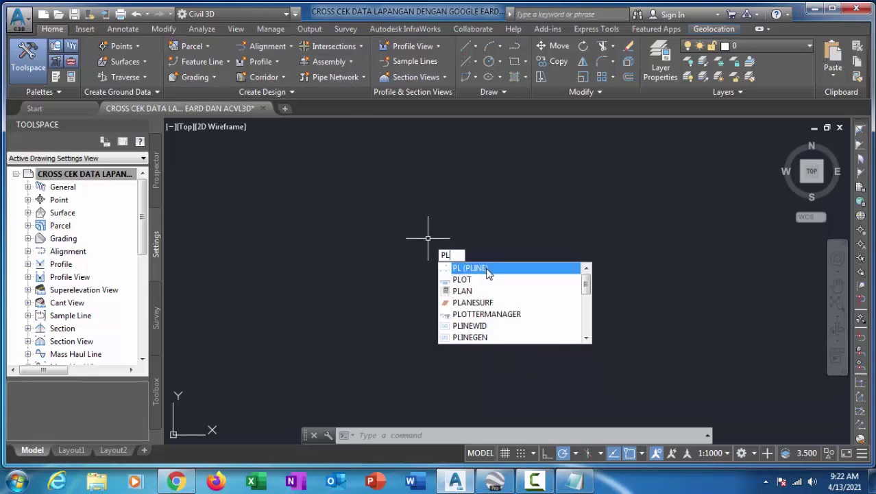
- Draw a polyline by pasting the five copied coordinates as its vertices
left_click(488, 272)
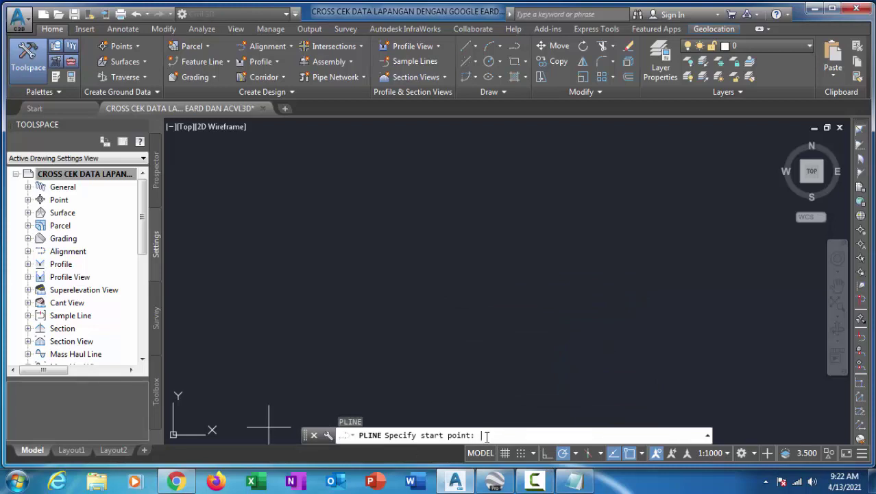
right_click(487, 436)
left_click(516, 366)
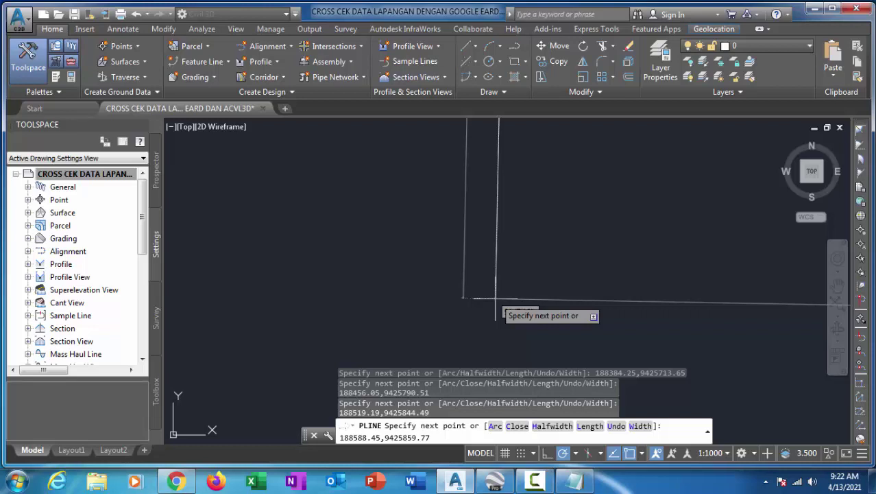
key("Return")
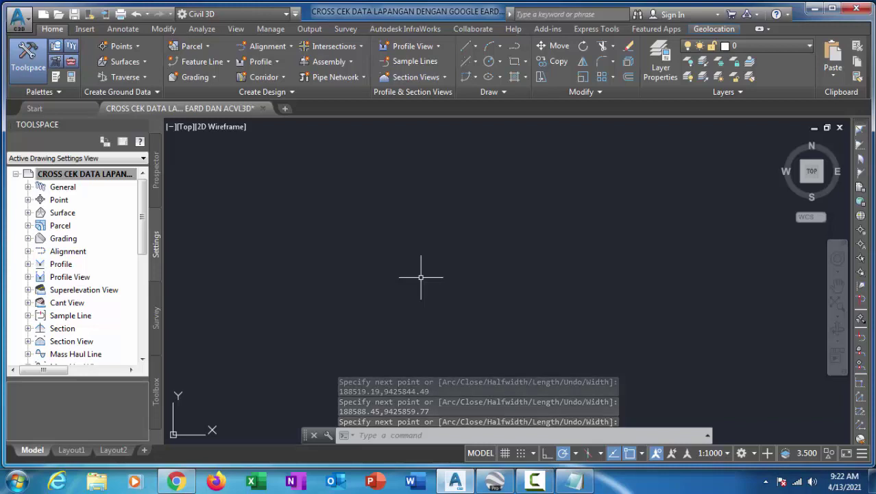
- Zoom to extents and recentre the polyline, then switch to Google Earth
type("z")
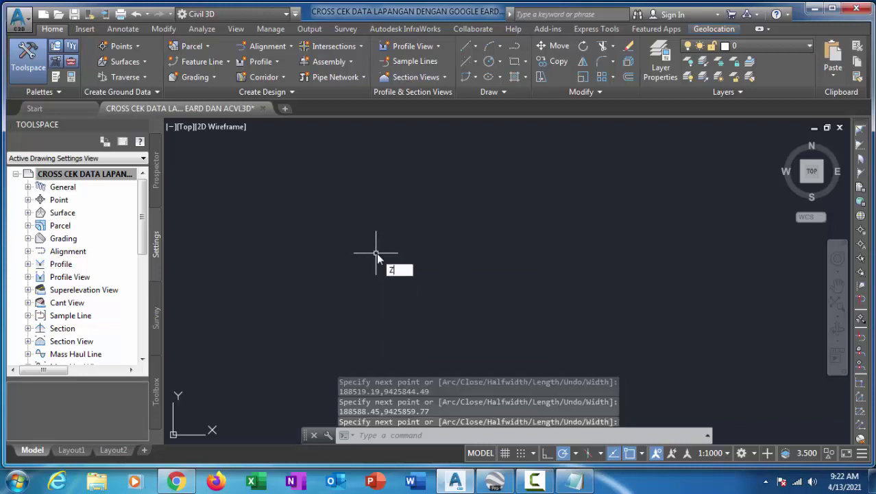
key("Return")
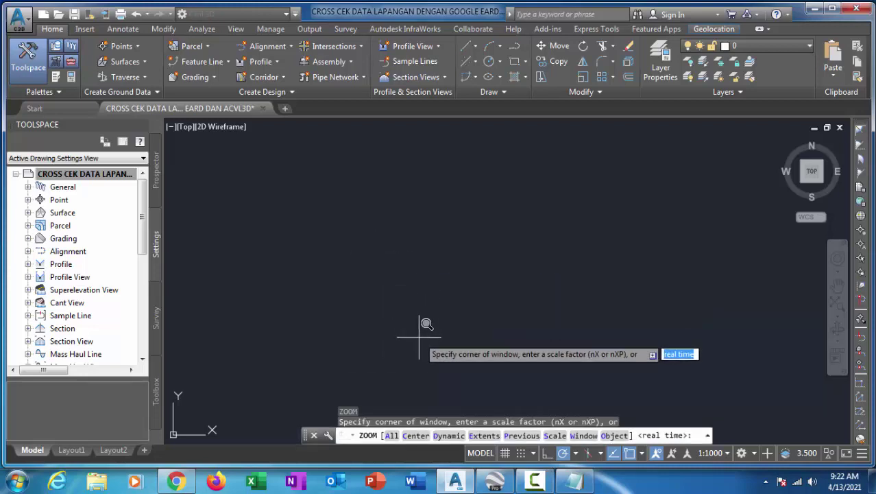
left_click(483, 436)
scroll(405, 270, "down", 2)
middle_click_drag(396, 258, 463, 225)
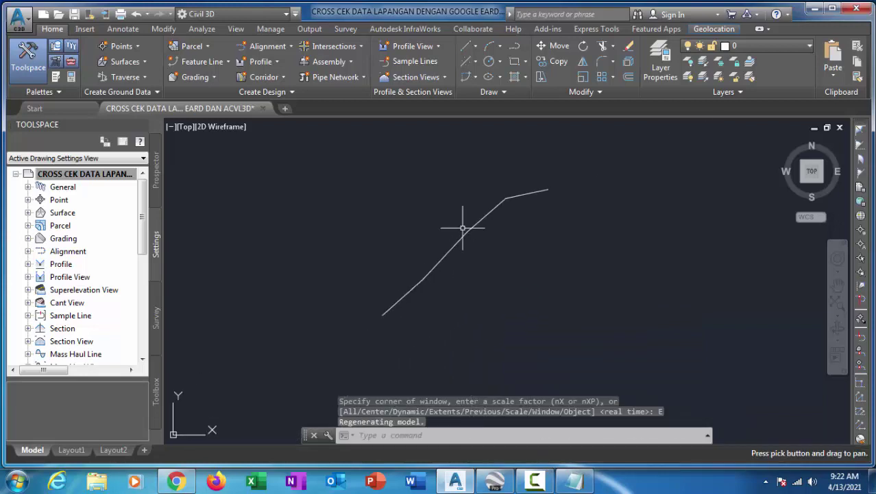
scroll(464, 224, "up", 1)
middle_click_drag(512, 190, 613, 157)
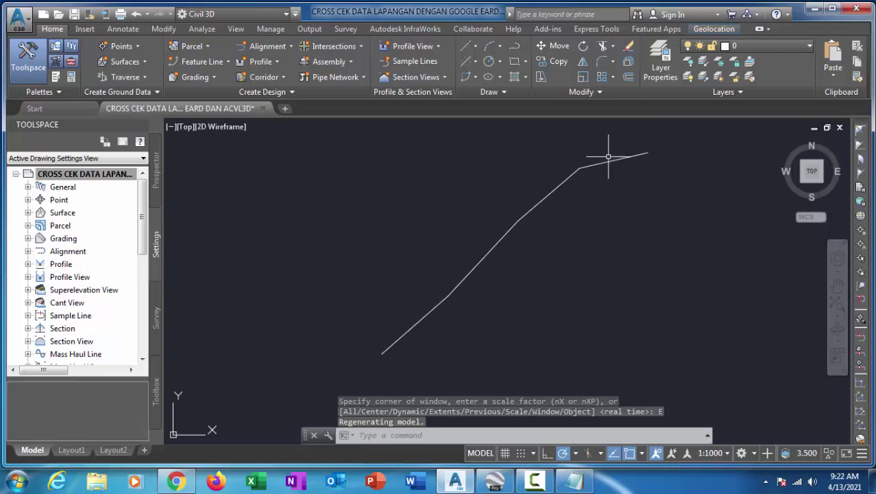
left_click(495, 482)
- Zoom Google Earth in close on placemarks P1–P5 near South Sinjai, then return to Civil 3D
scroll(309, 304, "up", 1)
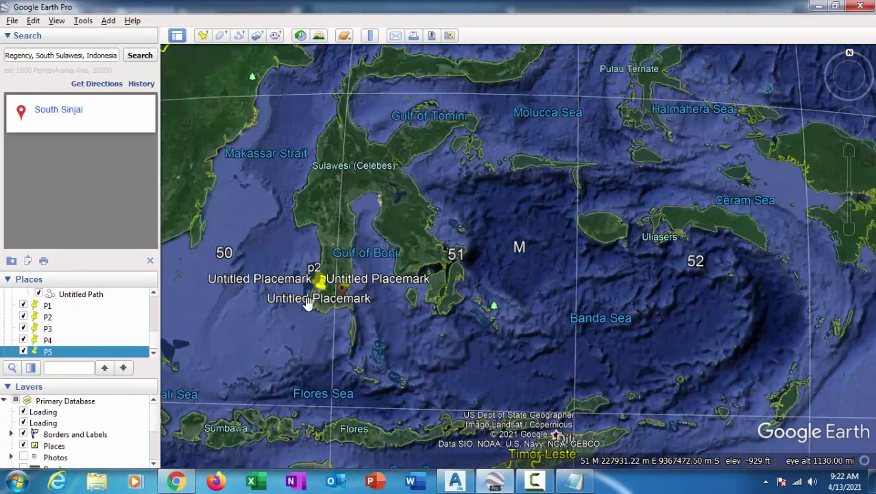
scroll(309, 303, "up", 5)
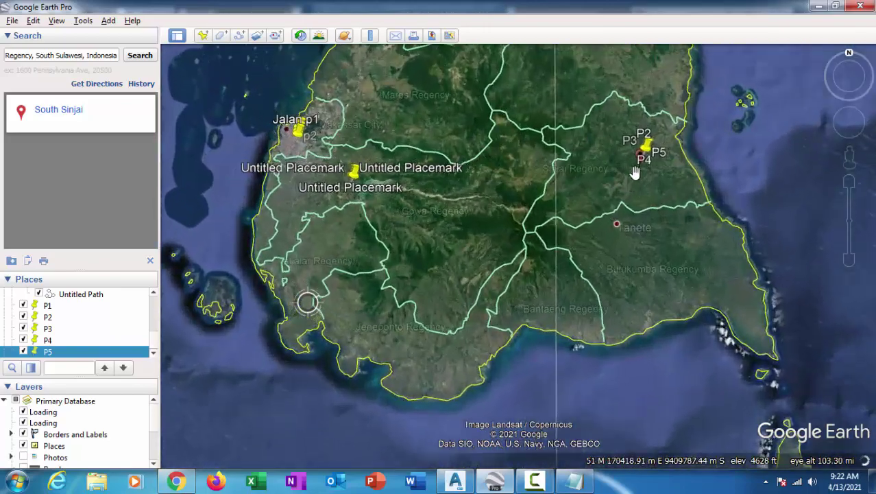
scroll(634, 173, "up", 3)
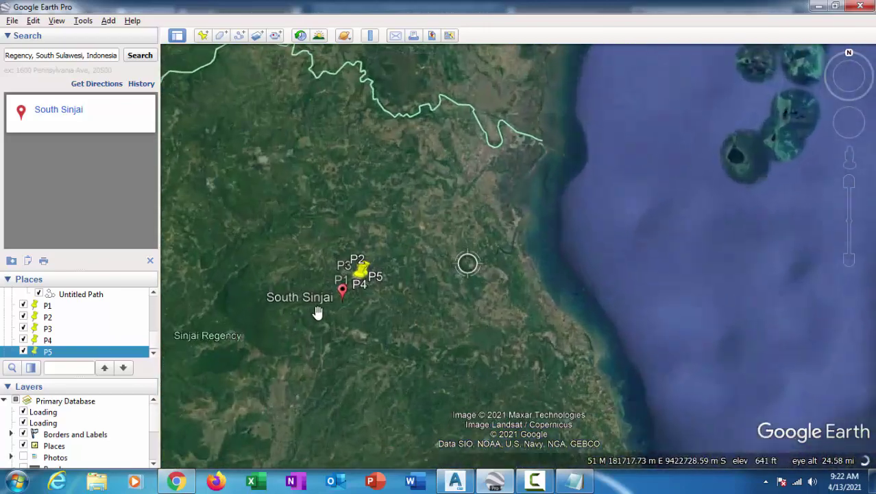
scroll(312, 301, "up", 2)
scroll(466, 243, "up", 2)
scroll(348, 240, "up", 2)
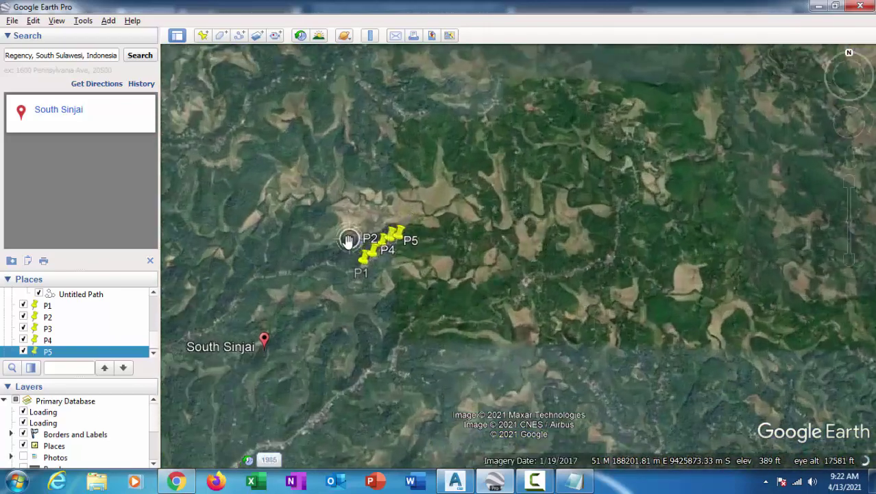
scroll(369, 251, "up", 3)
scroll(464, 229, "up", 2)
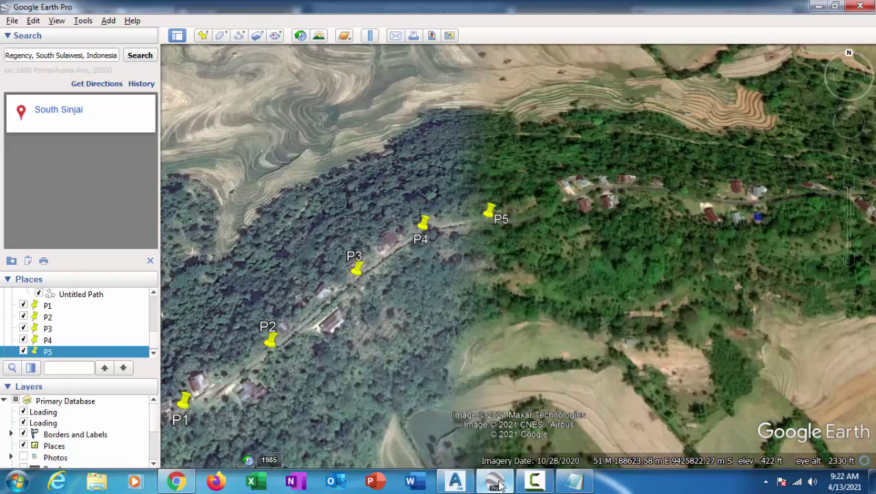
left_click(455, 481)
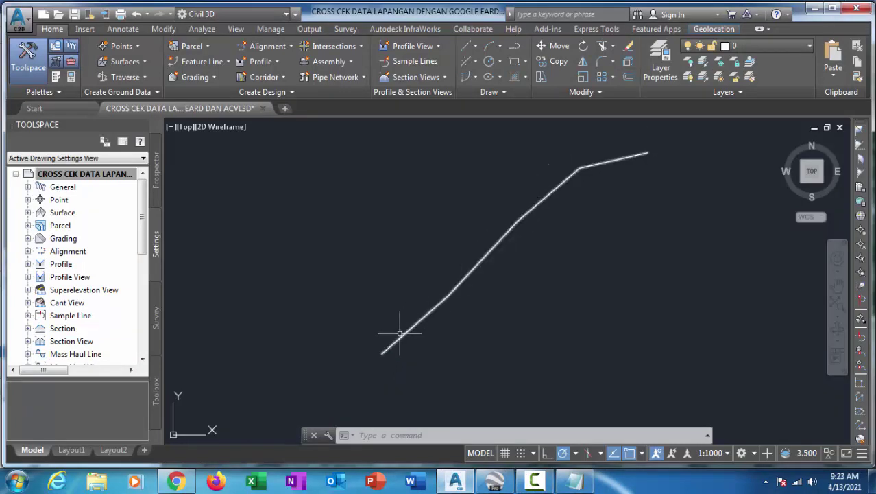
scroll(488, 260, "up", 2)
scroll(488, 261, "down", 2)
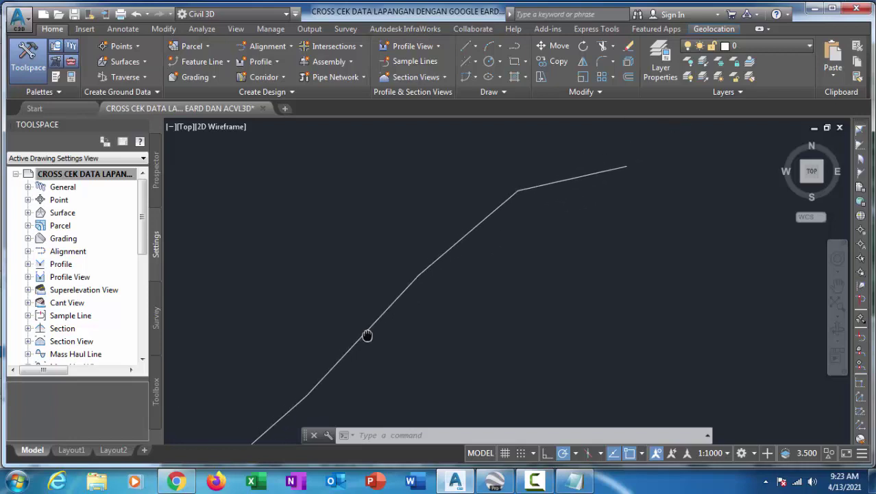
scroll(452, 262, "up", 2)
scroll(502, 200, "up", 2)
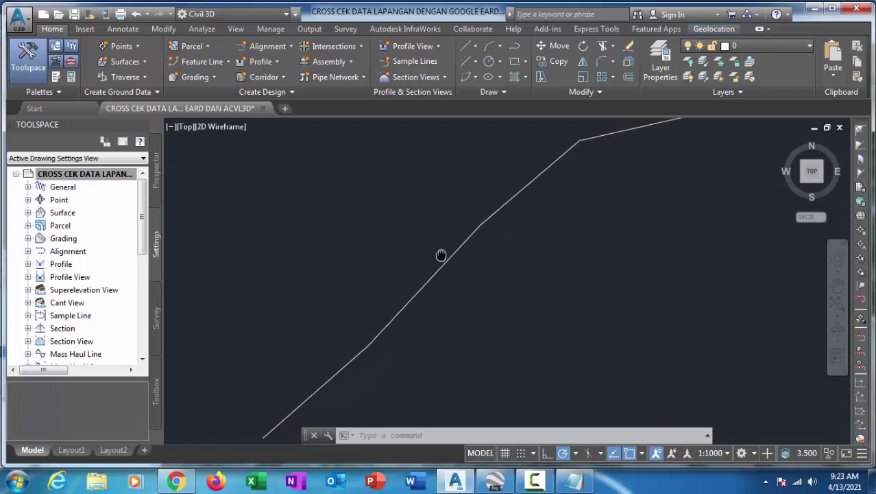
scroll(443, 255, "down", 2)
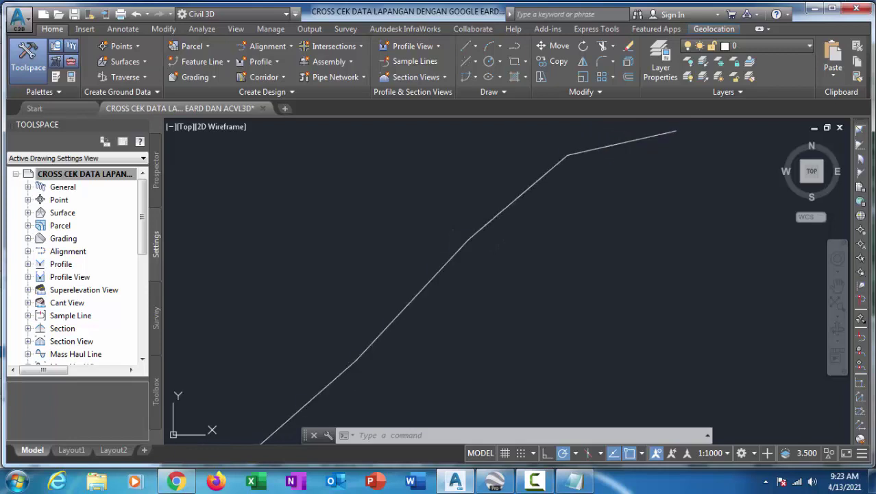
left_click(413, 292)
middle_click_drag(427, 284, 445, 307)
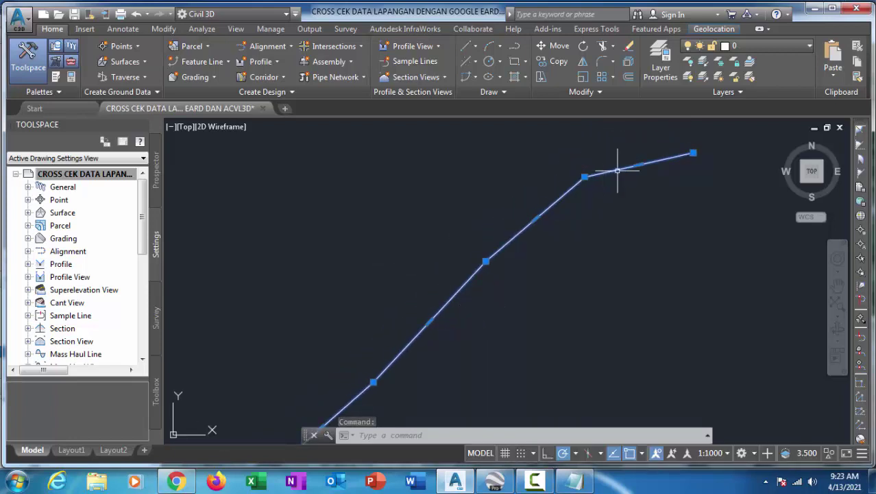
scroll(466, 263, "up", 2)
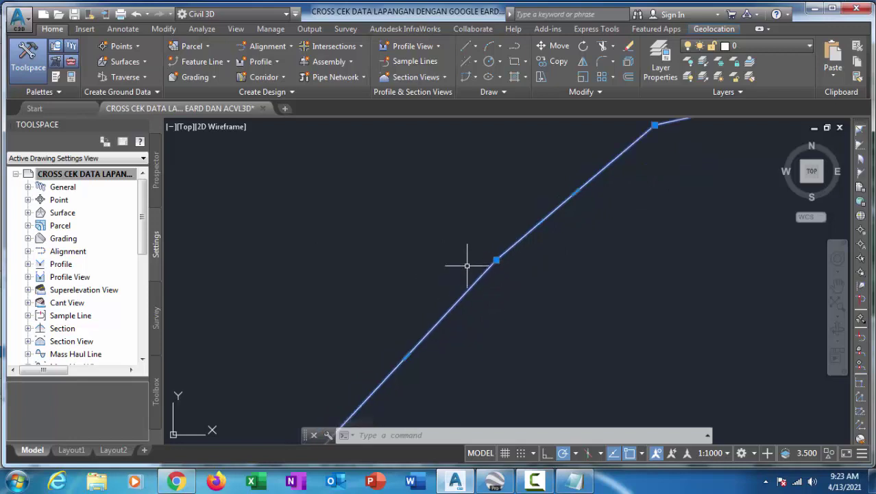
scroll(467, 266, "down", 1)
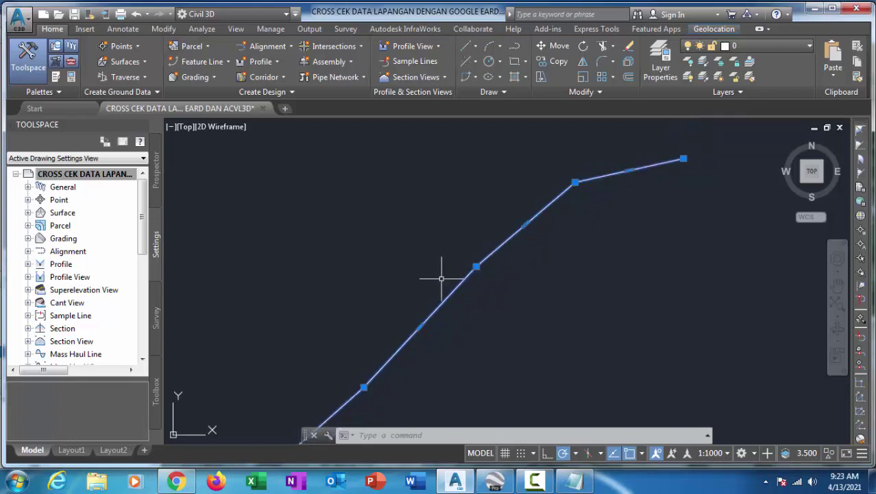
scroll(456, 264, "down", 1)
key("Escape")
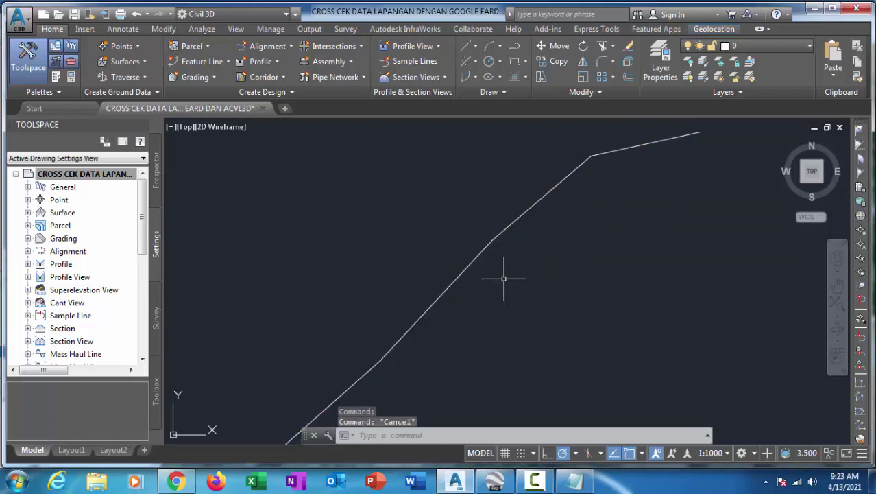
type("o")
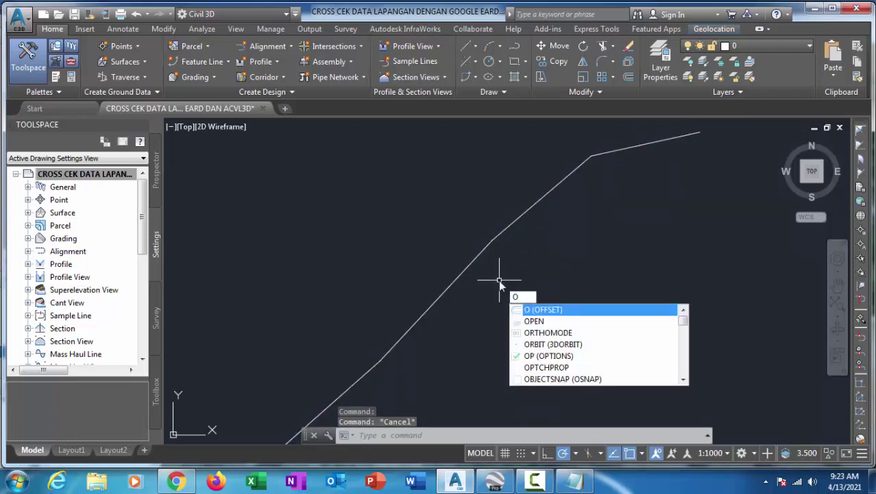
- Start an offset of 5 on the polyline, then cancel it
key("Return")
type("5")
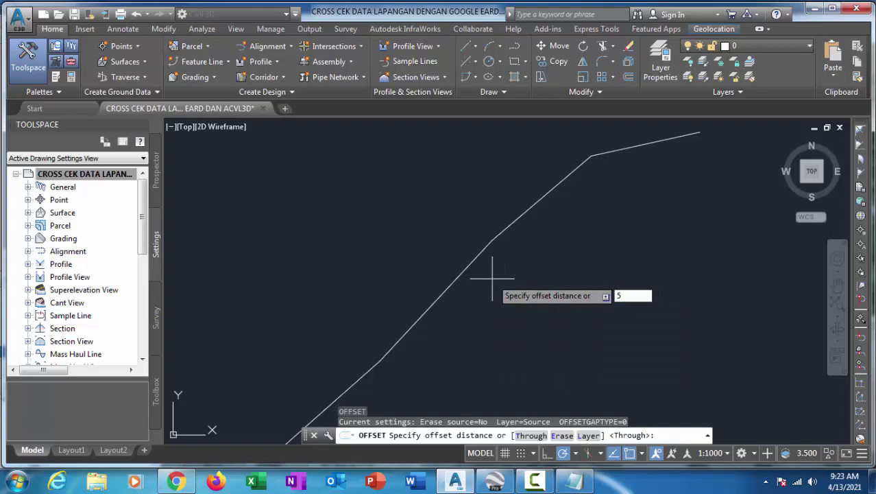
key("Return")
left_click(473, 259)
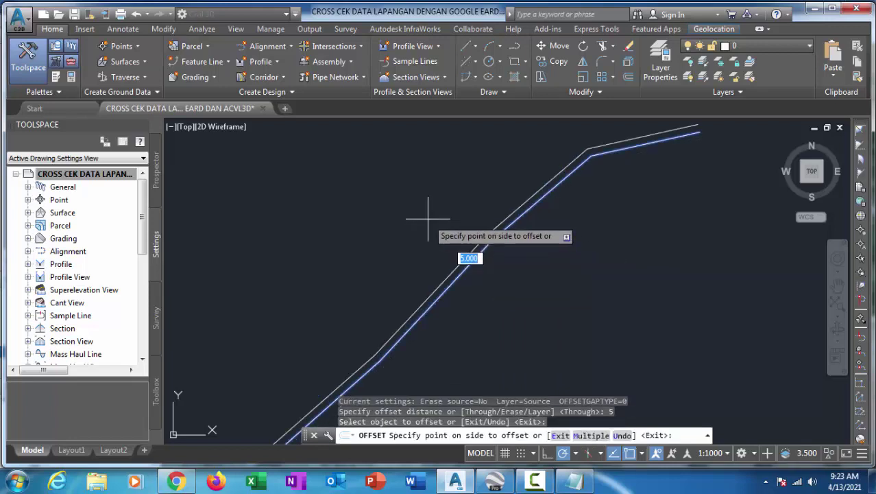
key("Escape")
scroll(480, 267, "up", 2)
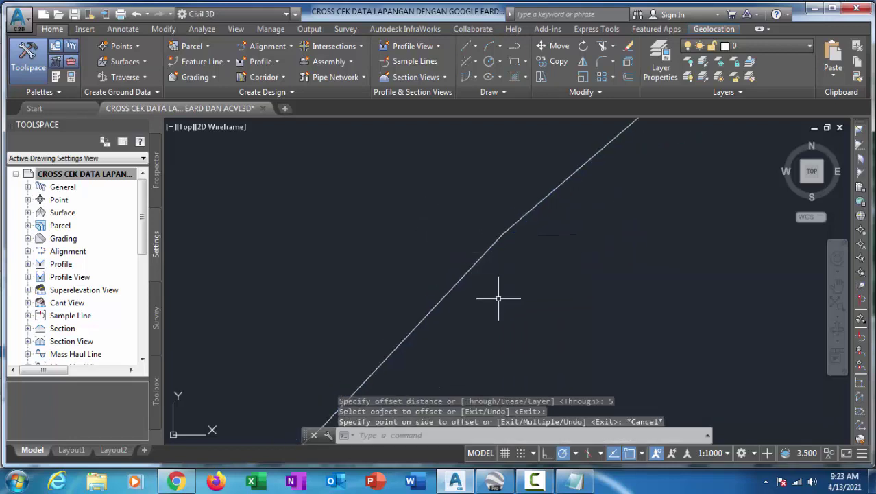
type("O")
- Offset the polyline 7 units to both the upper-left and lower-right sides
key("Return")
type("7")
key("Return")
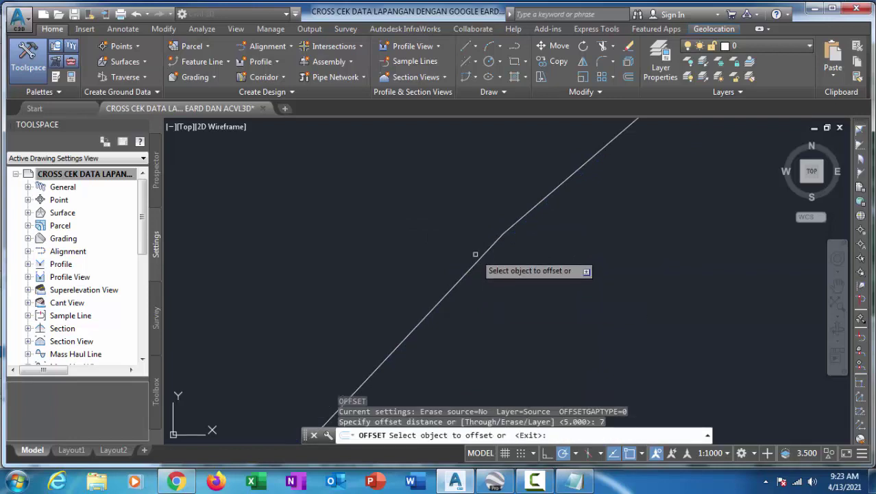
left_click(482, 254)
left_click(427, 221)
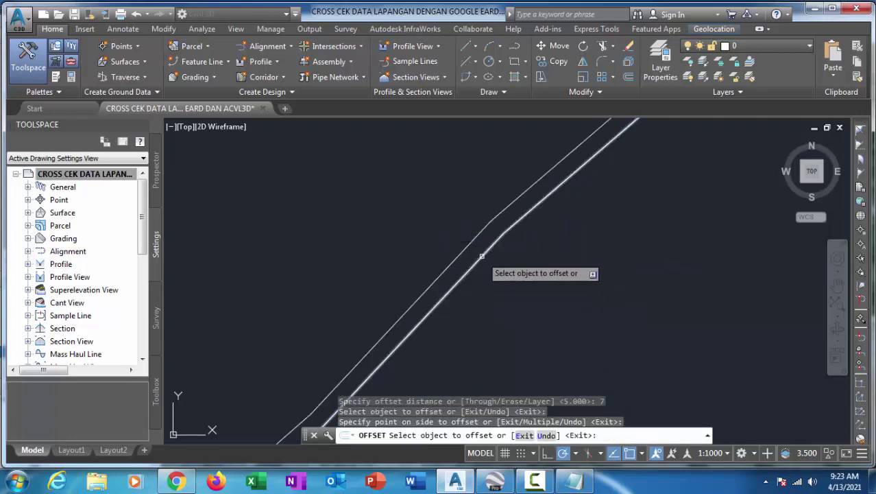
left_click(482, 256)
left_click(521, 305)
scroll(521, 305, "down", 2)
key("Escape")
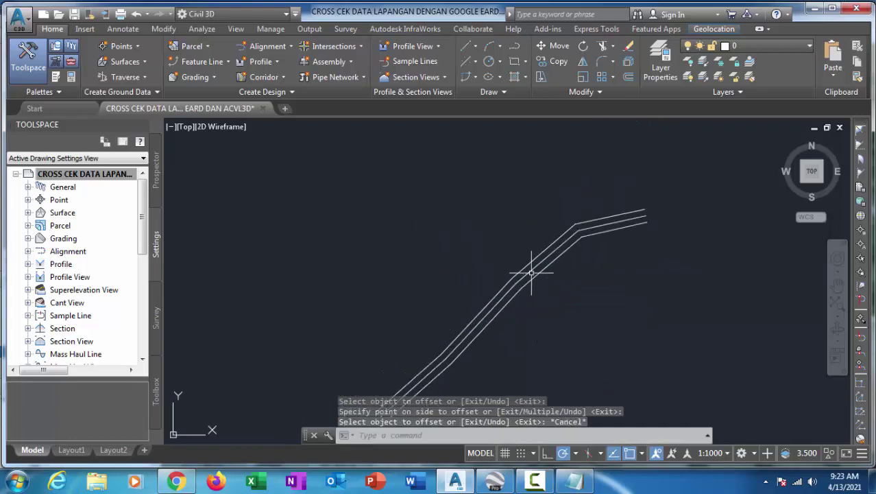
left_click(539, 264)
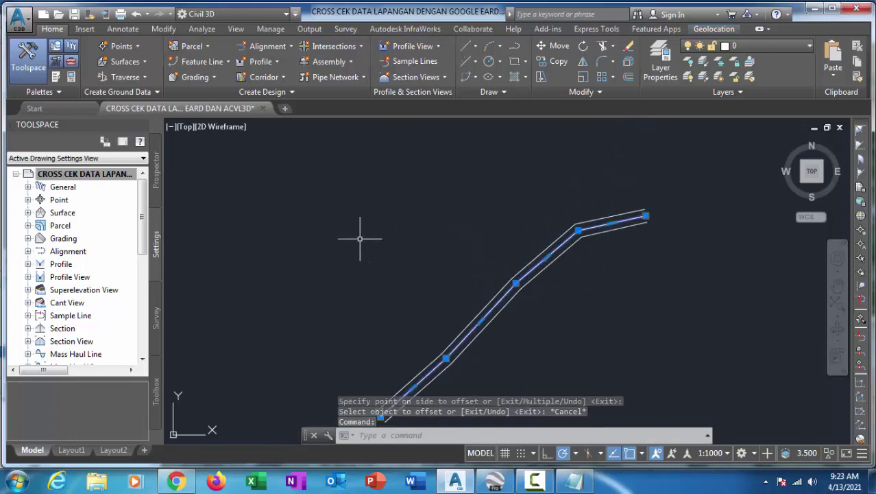
middle_click_drag(335, 221, 316, 206)
- Set the selected middle road-centreline polyline's colour to Red in Properties, then deselect it
type("CH")
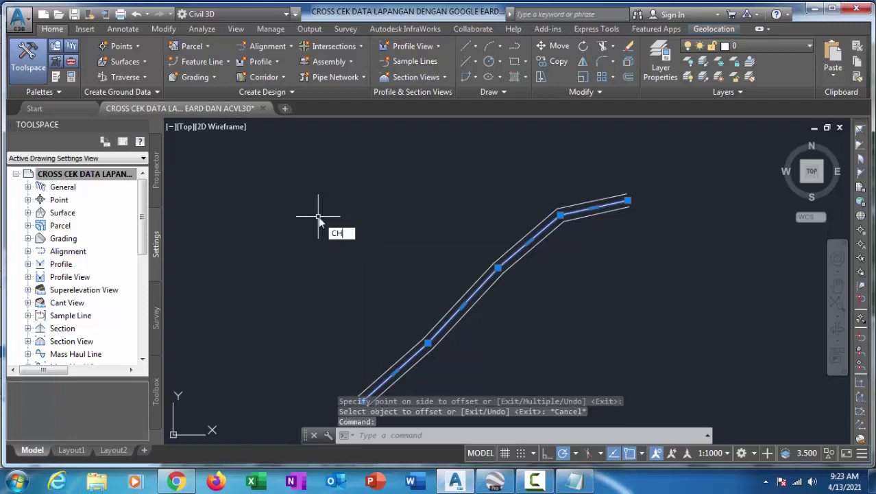
key("Return")
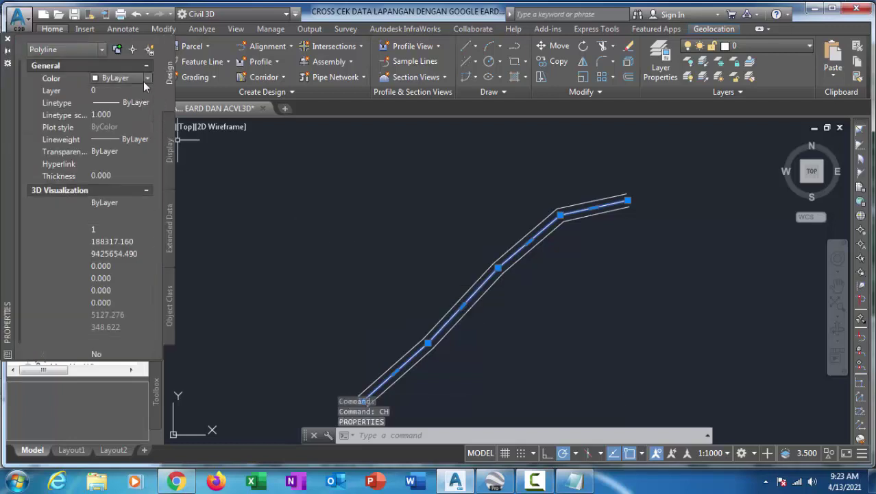
left_click(146, 78)
left_click(122, 113)
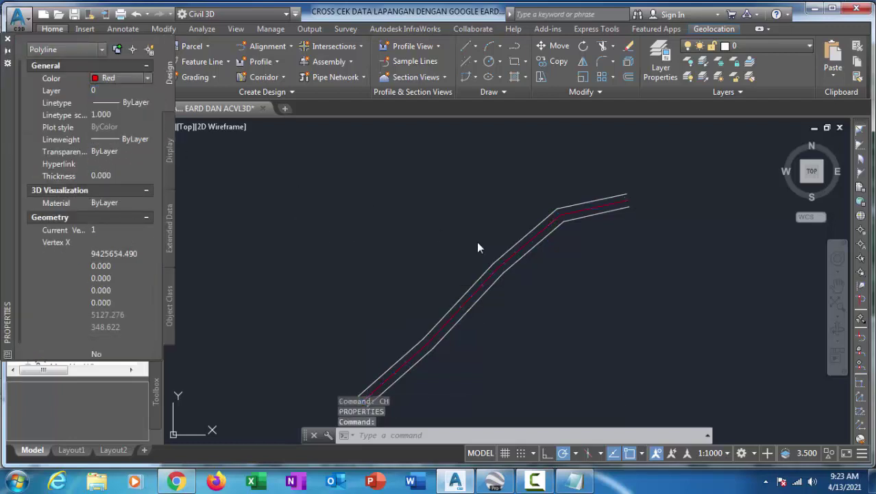
middle_click_drag(571, 279, 631, 244)
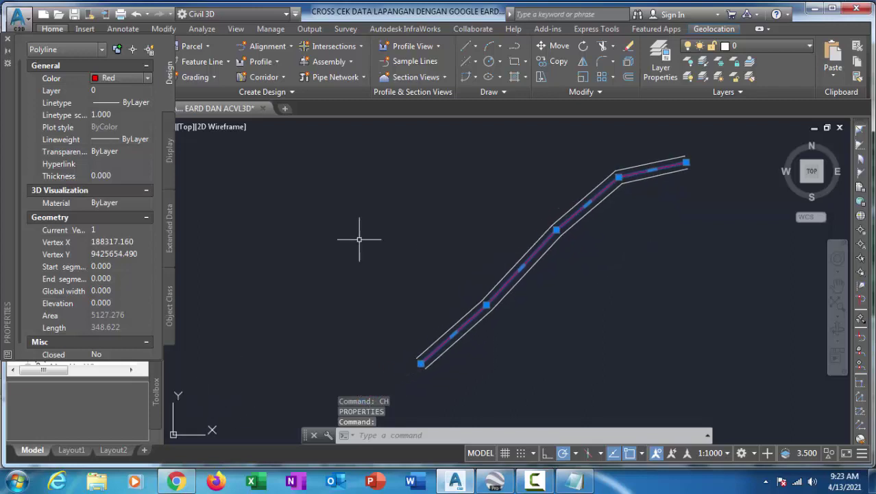
key("Escape")
key("Escape")
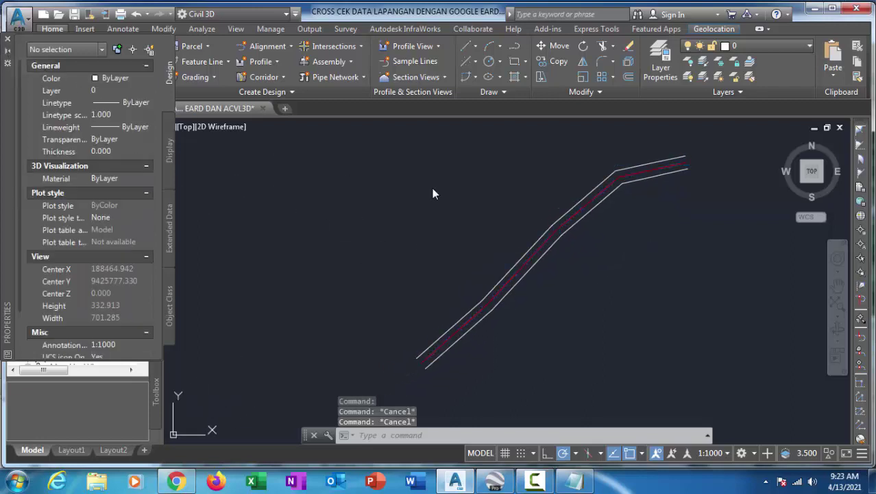
left_click(5, 41)
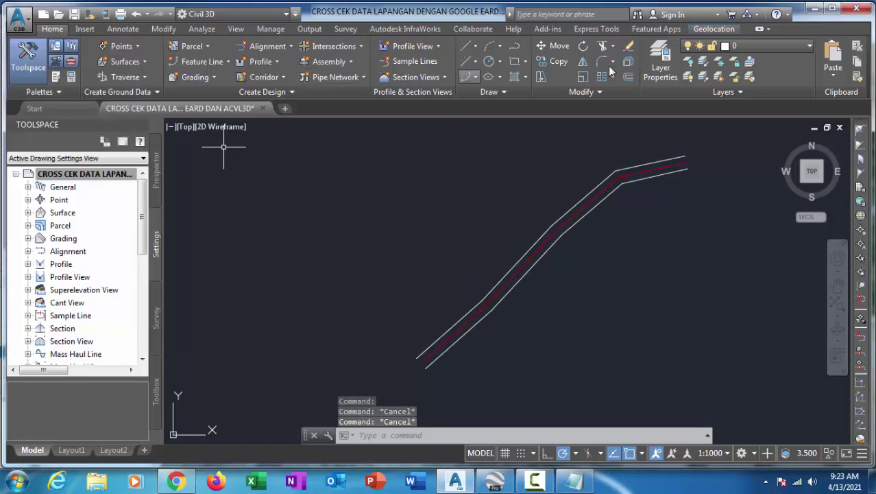
left_click(713, 30)
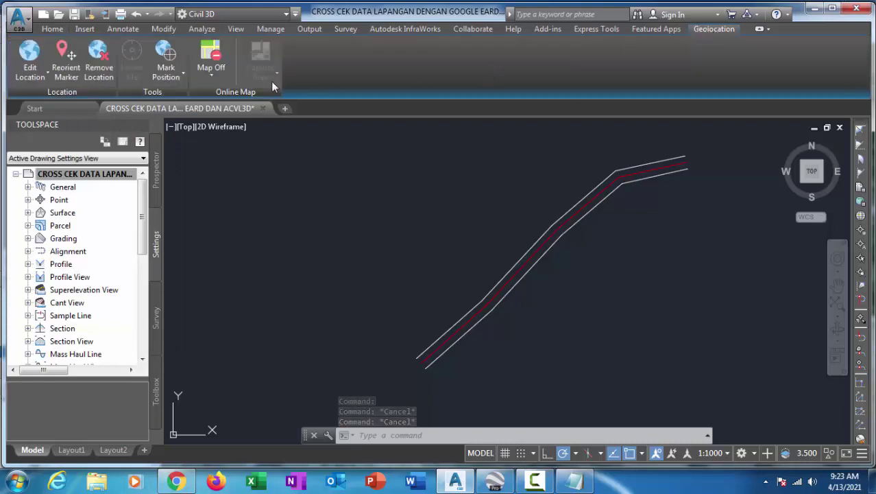
left_click(214, 79)
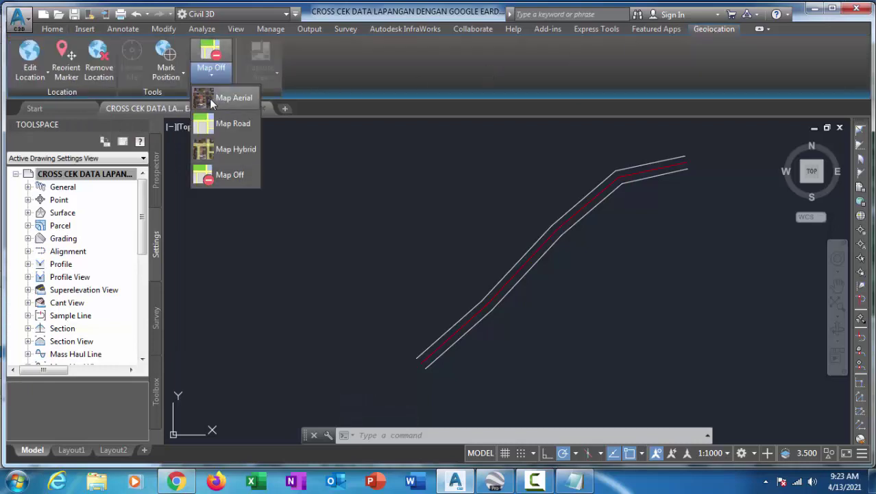
left_click(216, 104)
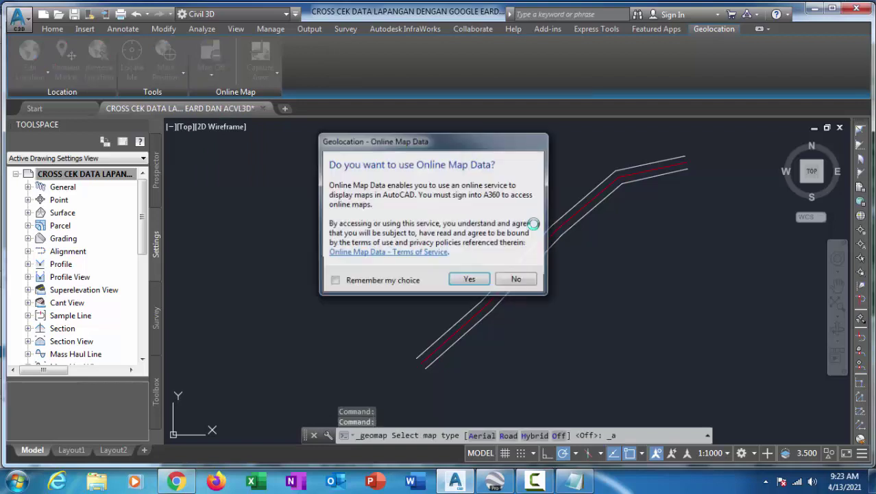
left_click(470, 281)
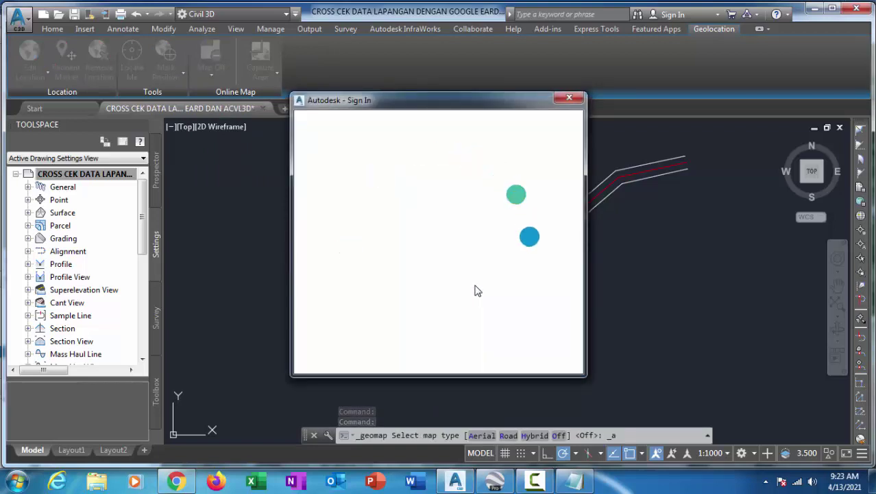
left_click(569, 95)
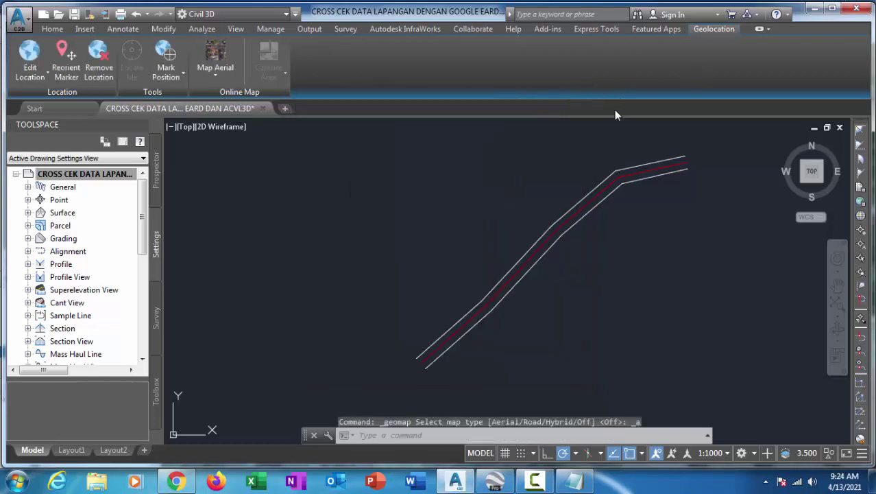
mouse_move(489, 261)
middle_mouse_down()
mouse_move(429, 260)
mouse_move(401, 280)
middle_mouse_up()
left_click(50, 32)
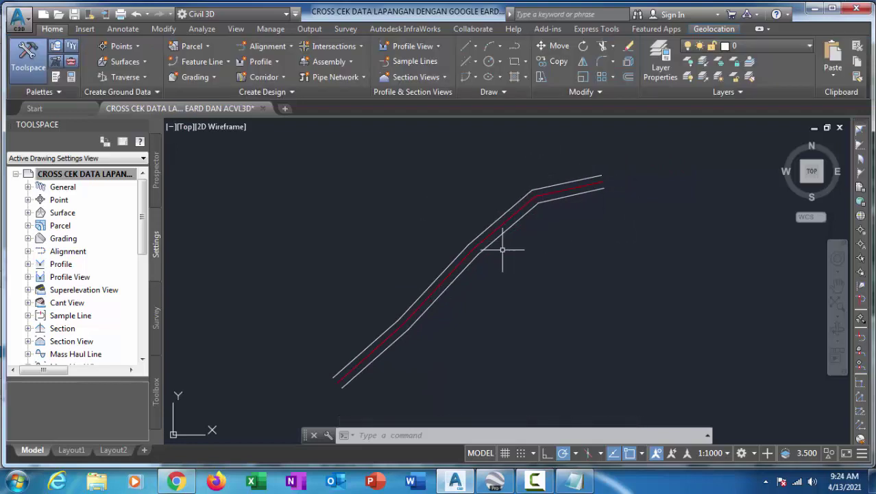
- Execute Export KML from the Toolbox's Miscellaneous Utilities group
scroll(480, 239, "up", 2)
middle_click_drag(519, 279, 532, 293)
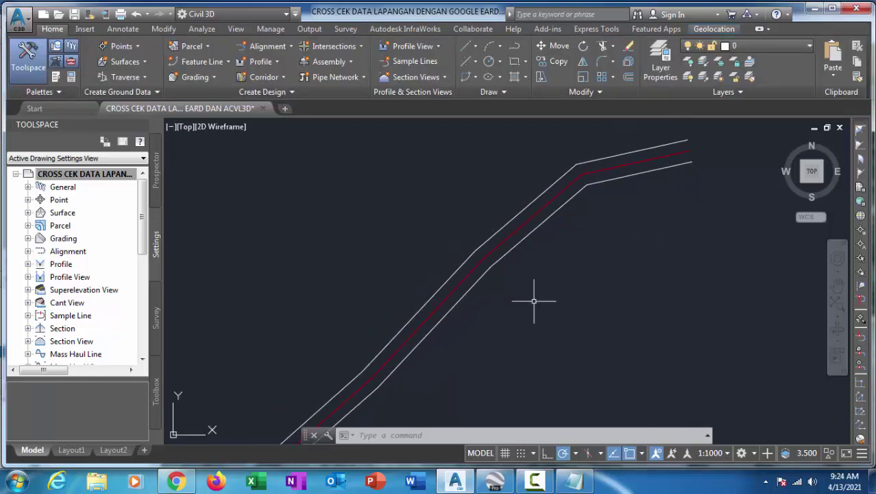
left_click(151, 393)
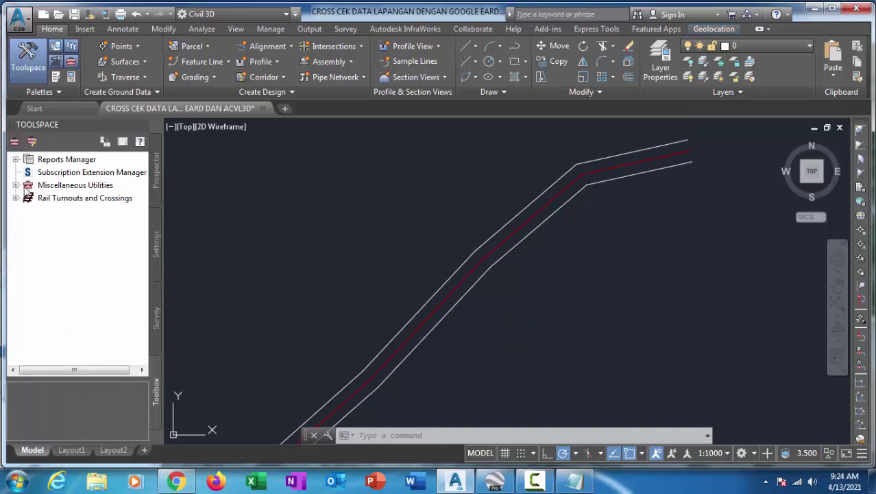
left_click(16, 185)
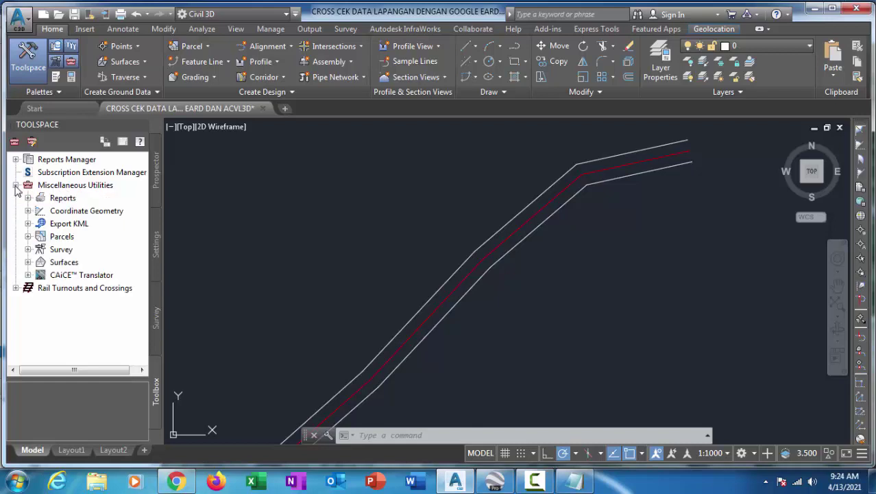
left_click(68, 226)
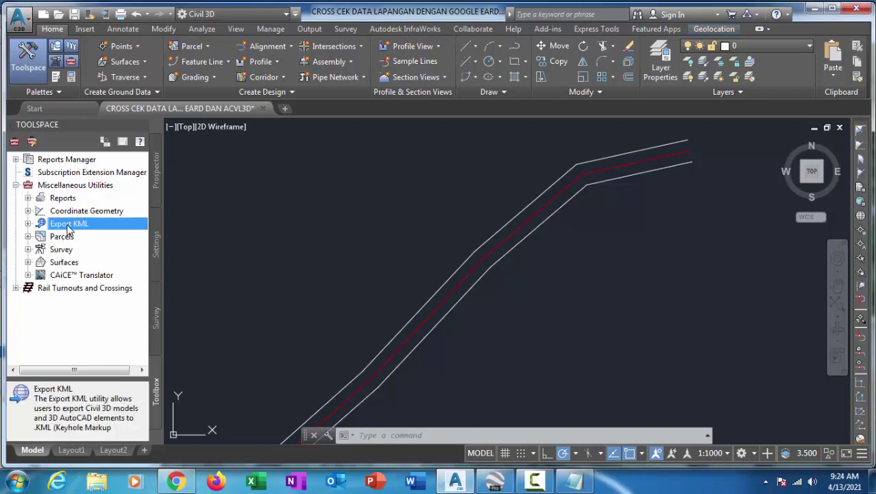
right_click(67, 226)
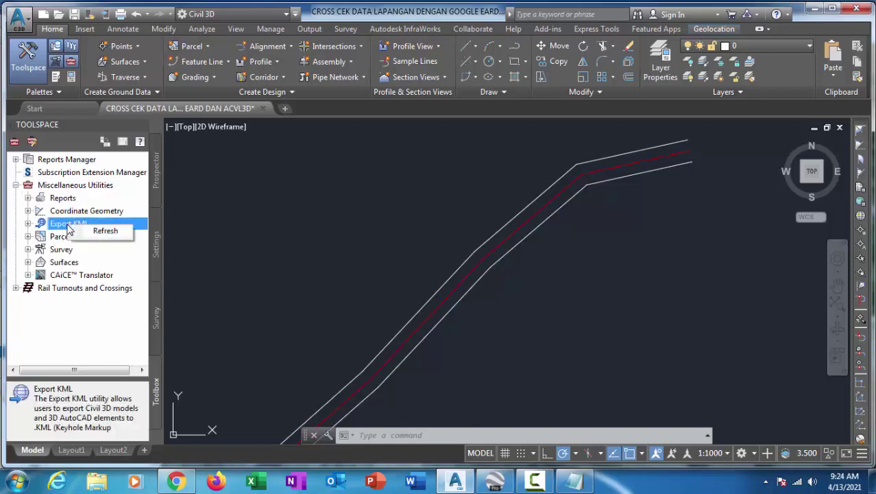
left_click(28, 224)
left_click(72, 236)
right_click(74, 237)
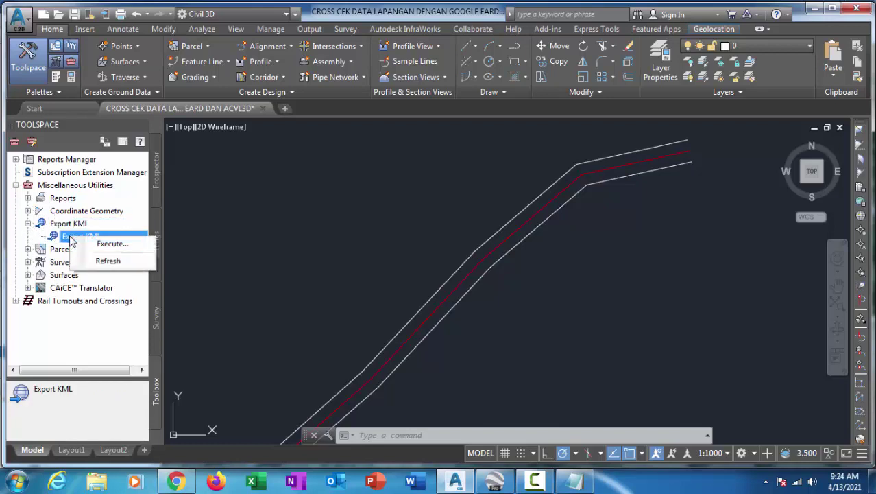
left_click(109, 245)
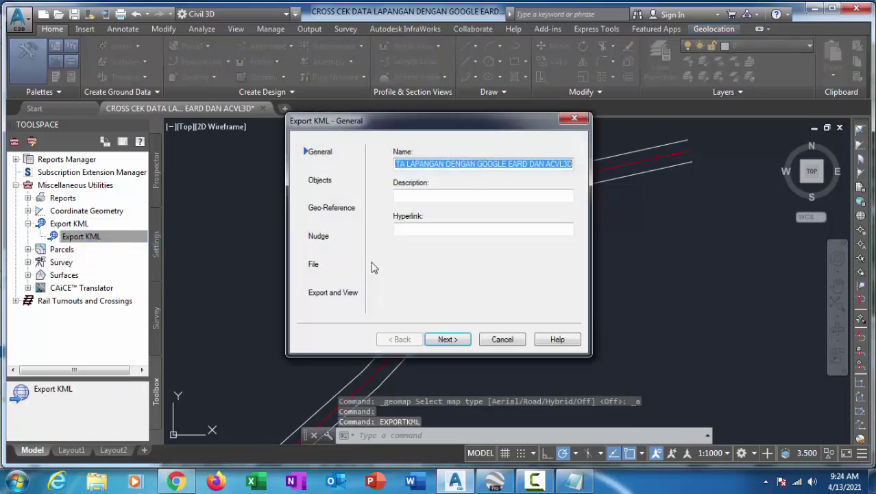
- Export the KML with default General and Geo-Reference settings and Drape objects on ground, then view it
left_click(459, 340)
left_click(452, 341)
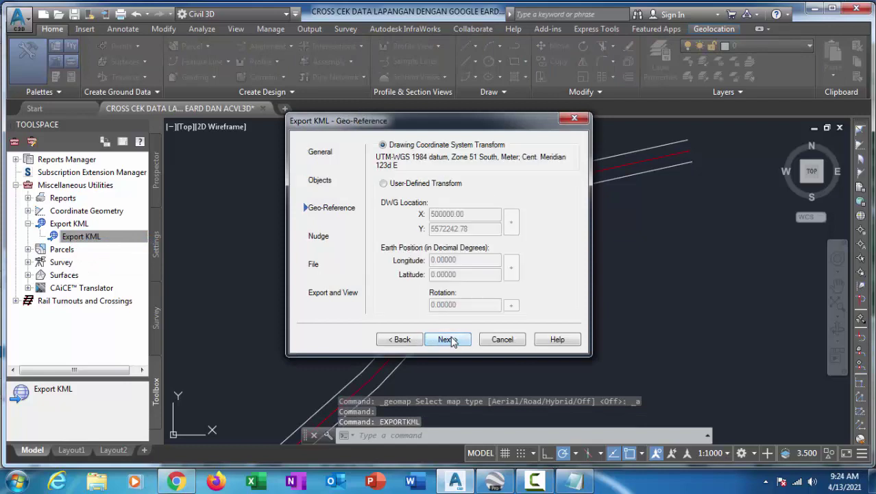
left_click(451, 341)
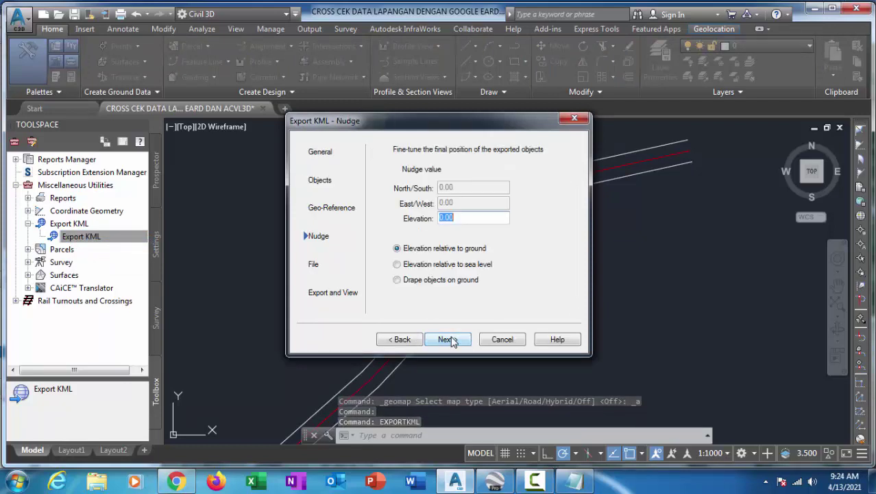
left_click(396, 280)
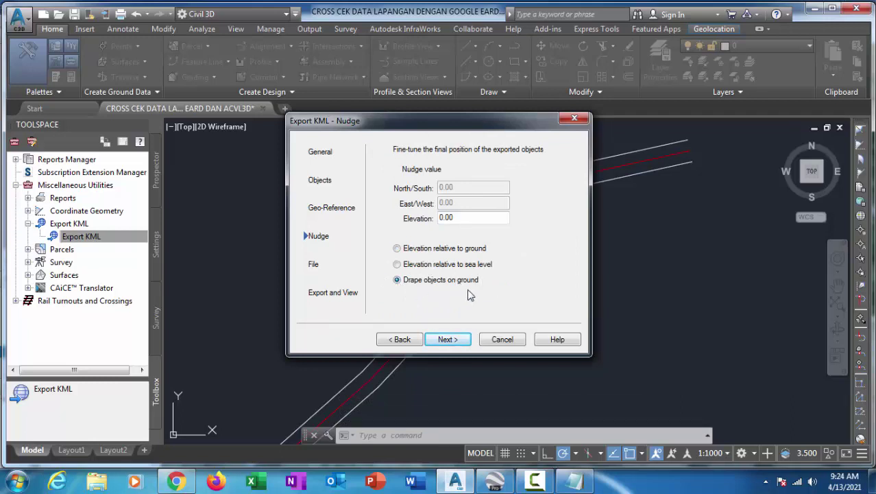
left_click(458, 342)
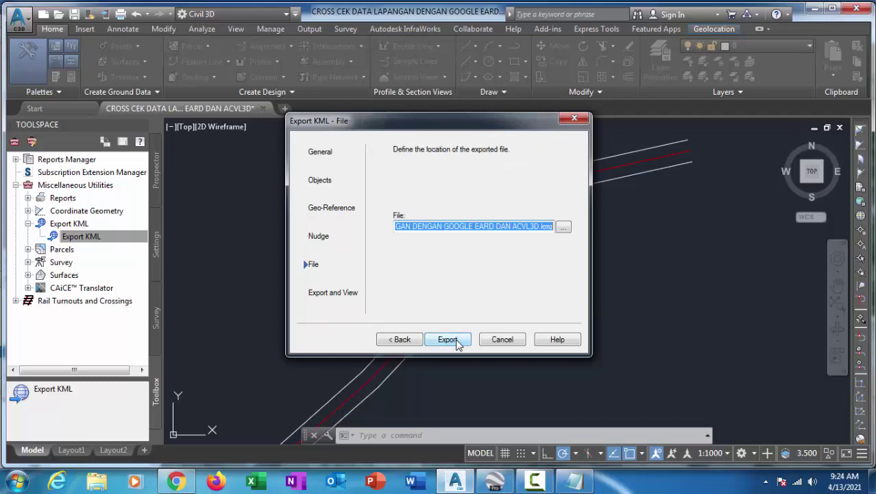
left_click(456, 340)
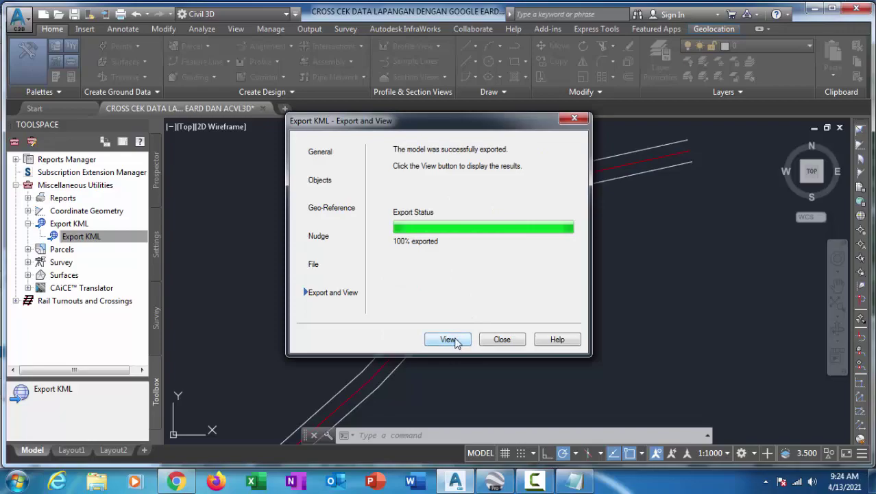
left_click(452, 340)
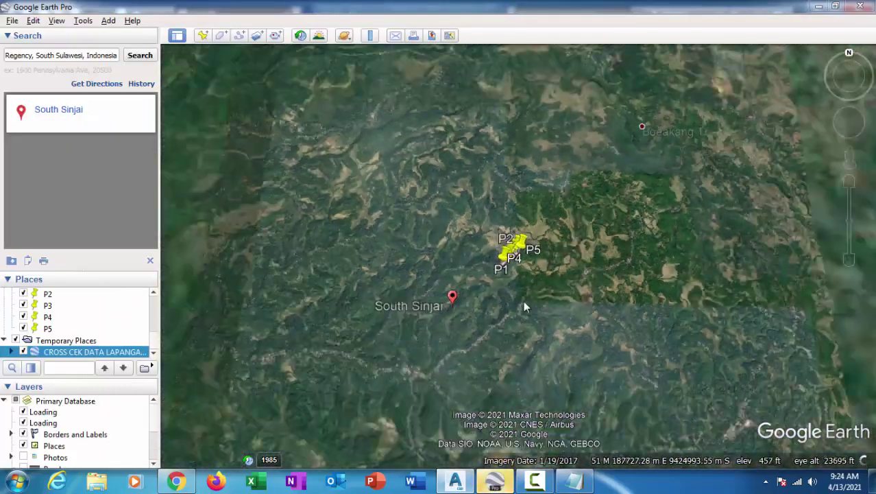
- Zoom out, then fly to the imported Model listed under Temporary Places
scroll(523, 307, "down", 5)
scroll(525, 223, "down", 5)
scroll(528, 277, "down", 5)
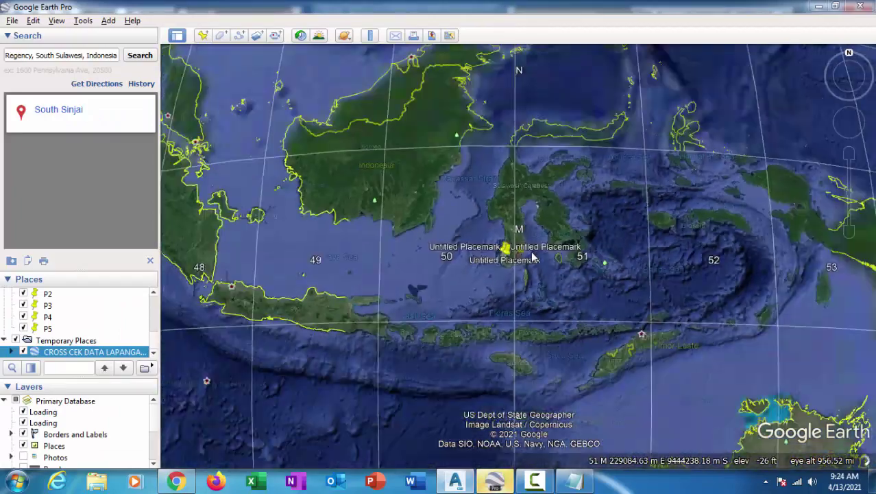
scroll(533, 256, "down", 5)
scroll(533, 257, "down", 3)
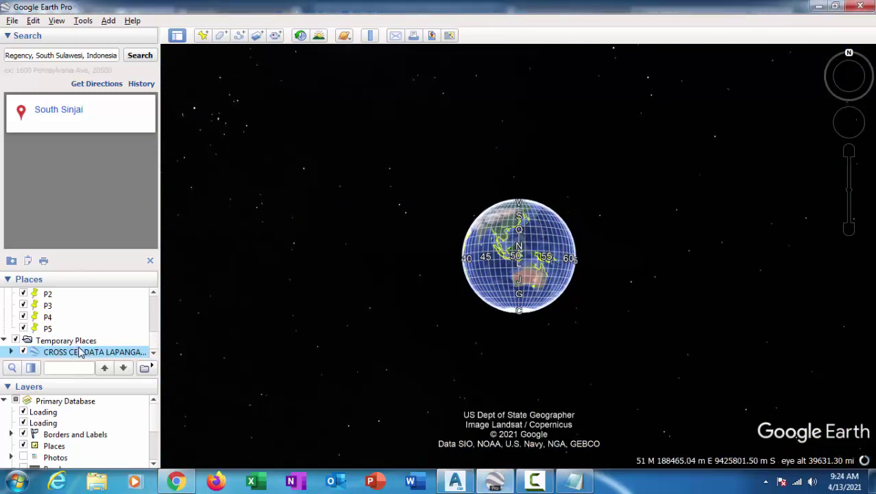
left_click(11, 351)
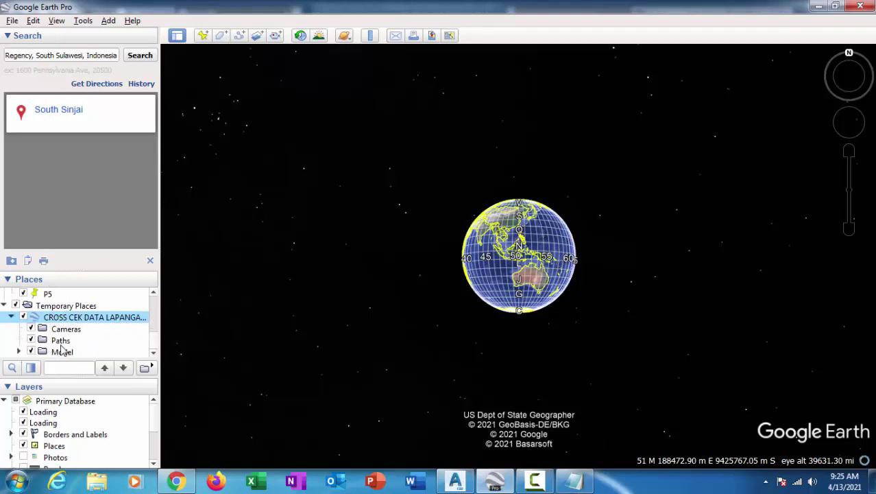
double_click(59, 352)
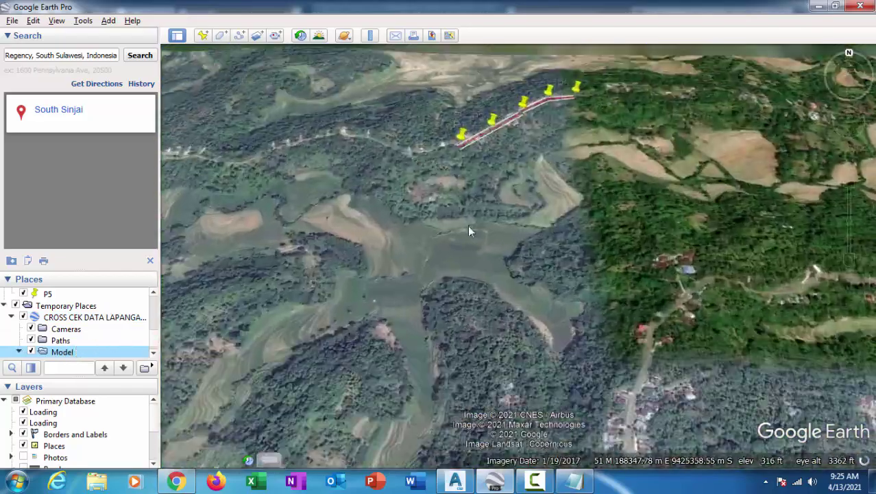
- Zoom in on the red centreline and white offset lines along P1–P5, briefly checking Civil 3D
scroll(484, 280, "up", 3)
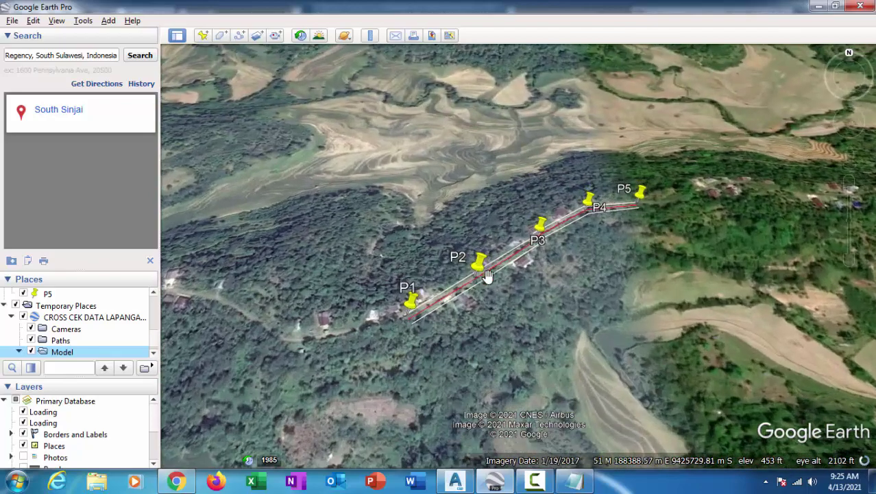
scroll(484, 279, "up", 2)
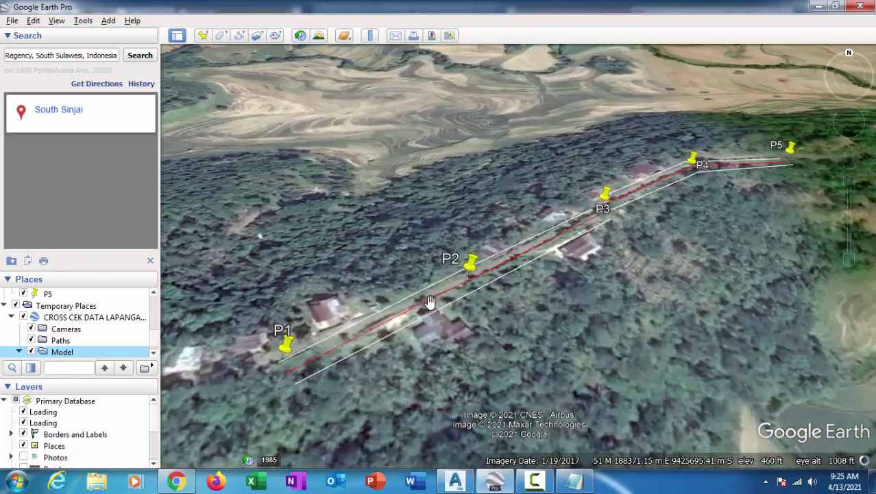
scroll(395, 316, "up", 1)
scroll(353, 336, "up", 1)
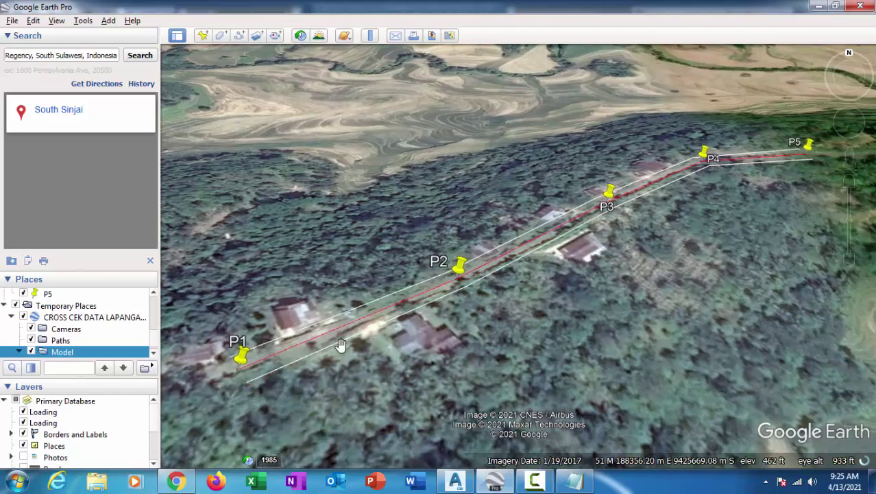
scroll(545, 235, "up", 2)
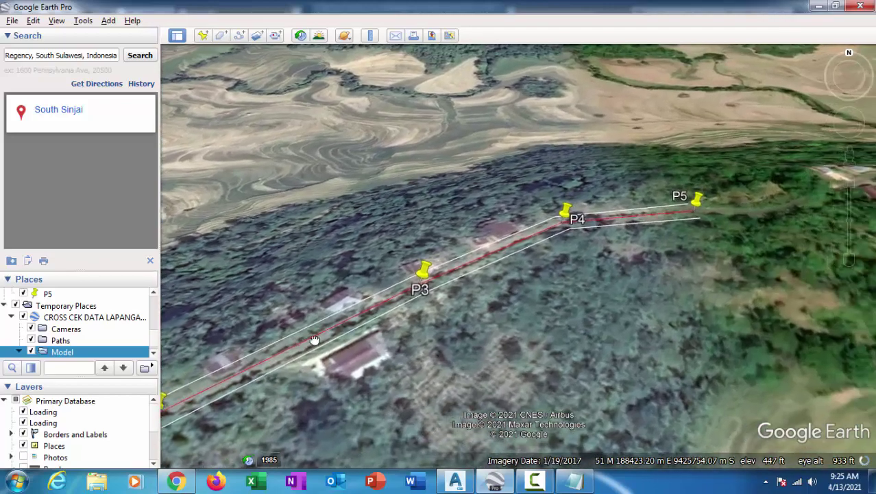
scroll(629, 229, "up", 2)
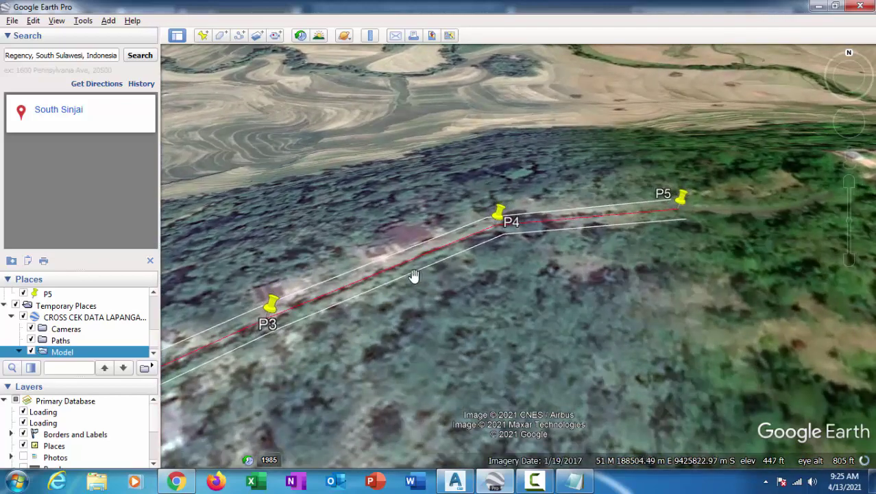
scroll(415, 275, "down", 3)
scroll(538, 237, "down", 2)
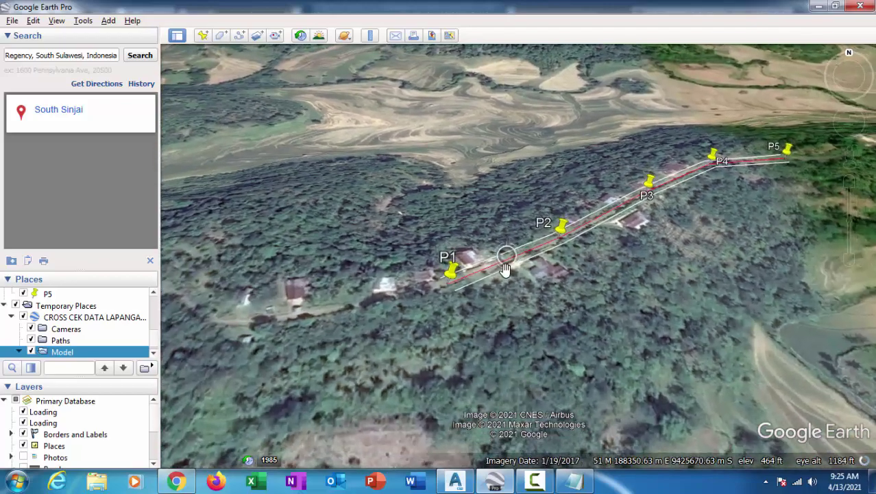
scroll(505, 269, "up", 3)
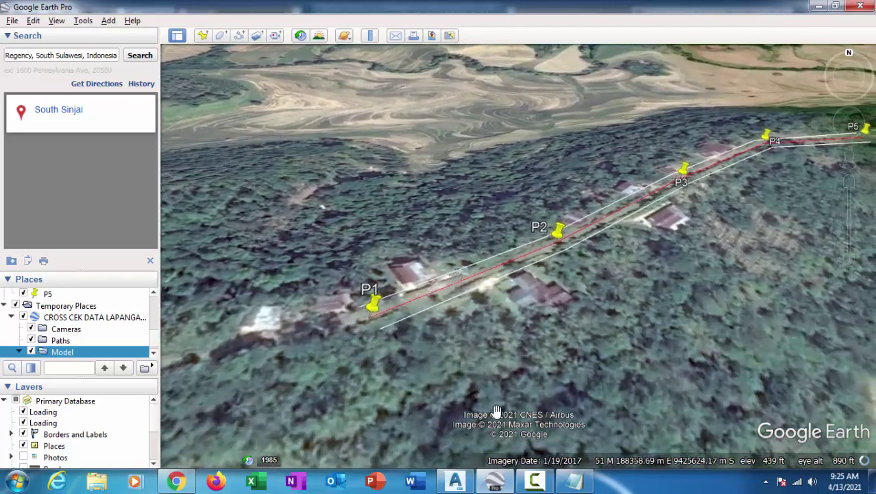
left_click(457, 481)
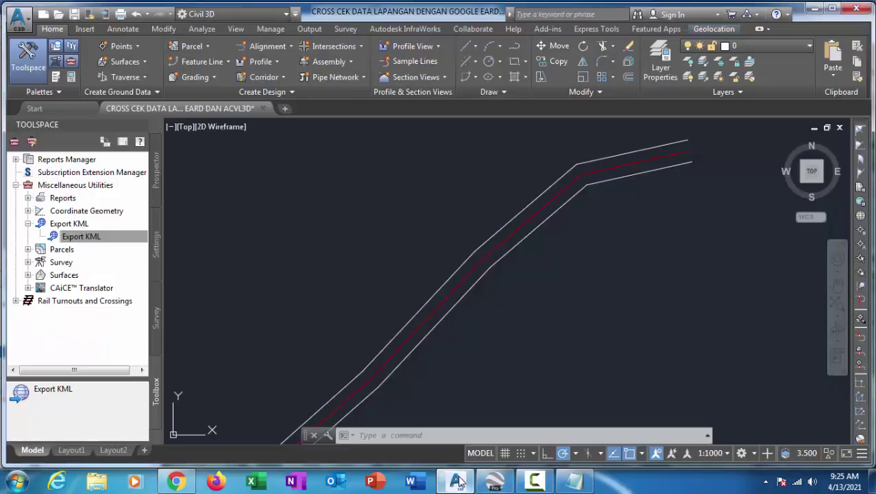
left_click(495, 482)
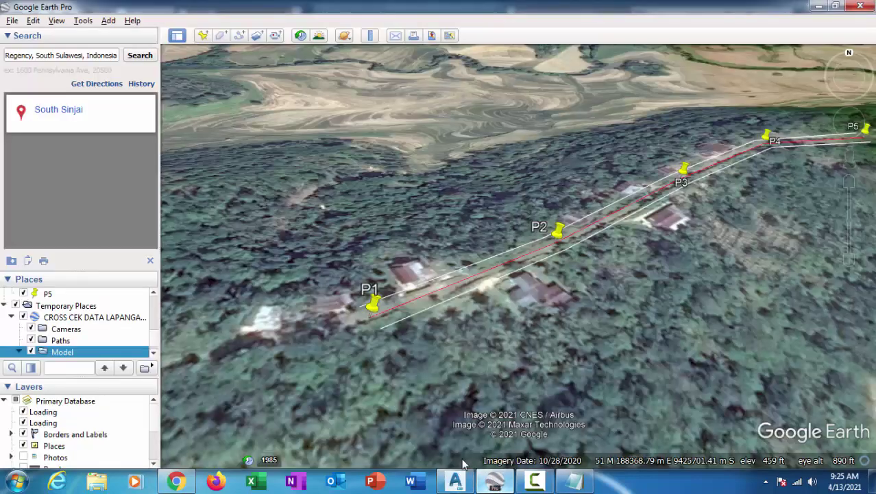
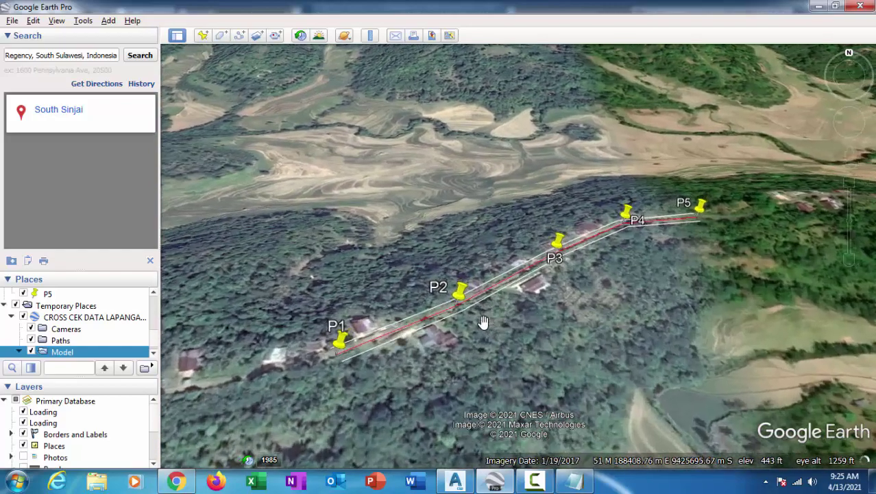
- Zoom in and pan the map to frame P1 and the P1–P5 route near South Sinjai
scroll(492, 317, "up", 3)
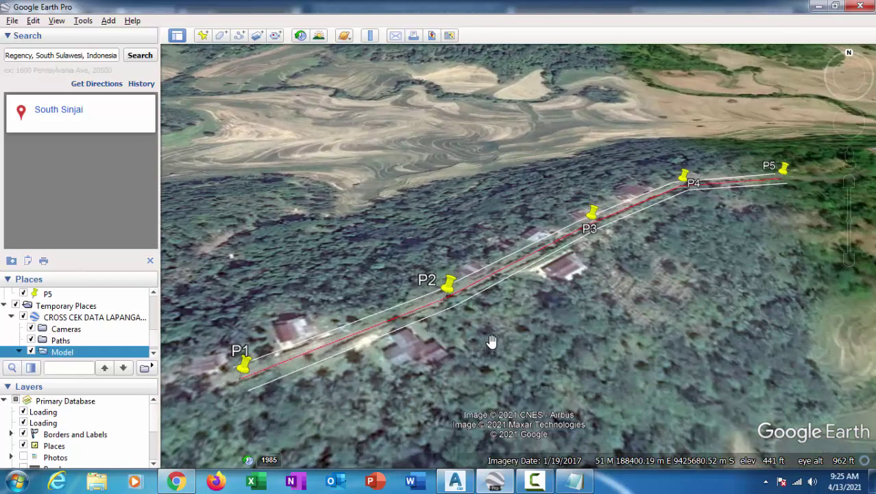
scroll(297, 333, "up", 1)
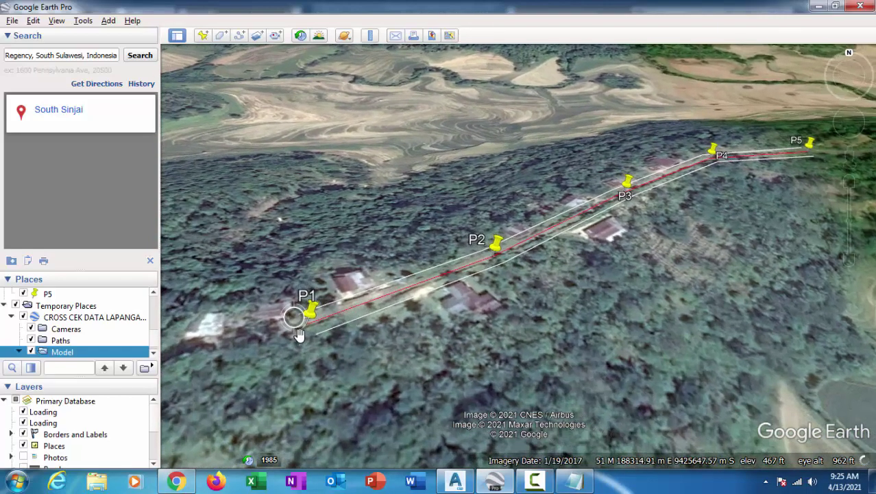
left_click_drag(333, 336, 314, 358)
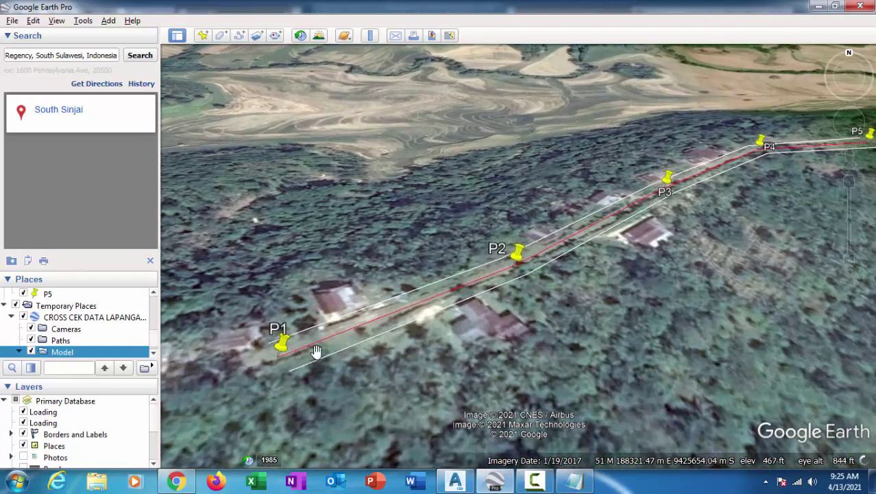
- Start a new path at P1 and place points along the red line past P2
left_click(240, 37)
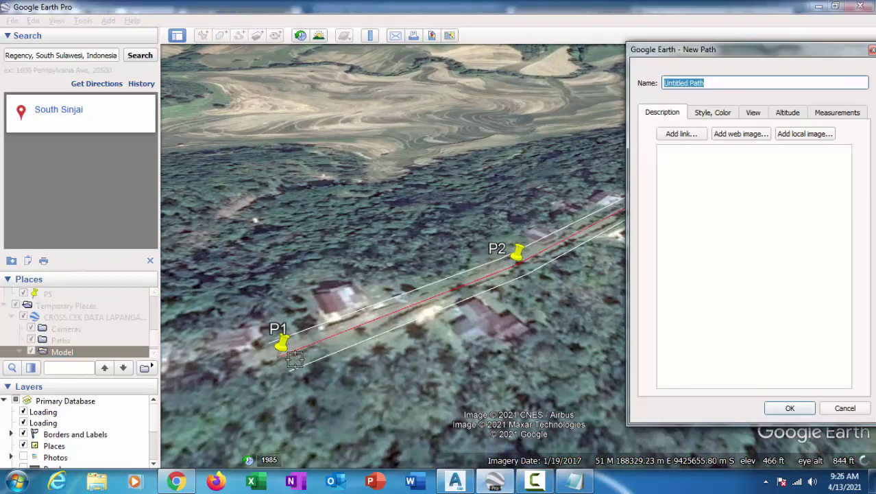
scroll(295, 359, "up", 3)
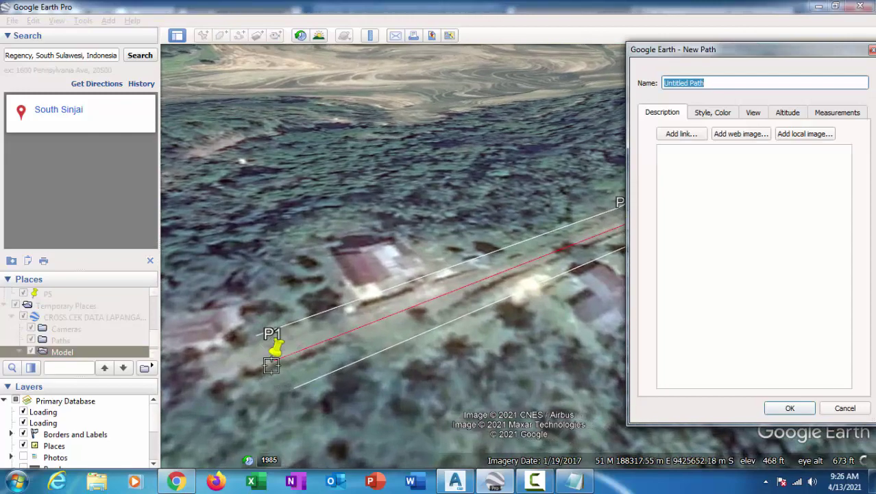
left_click(272, 365)
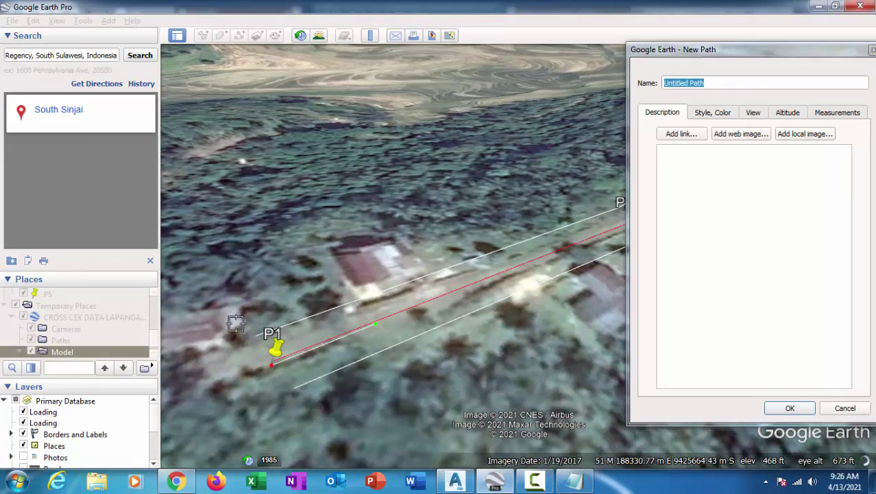
left_click(532, 261)
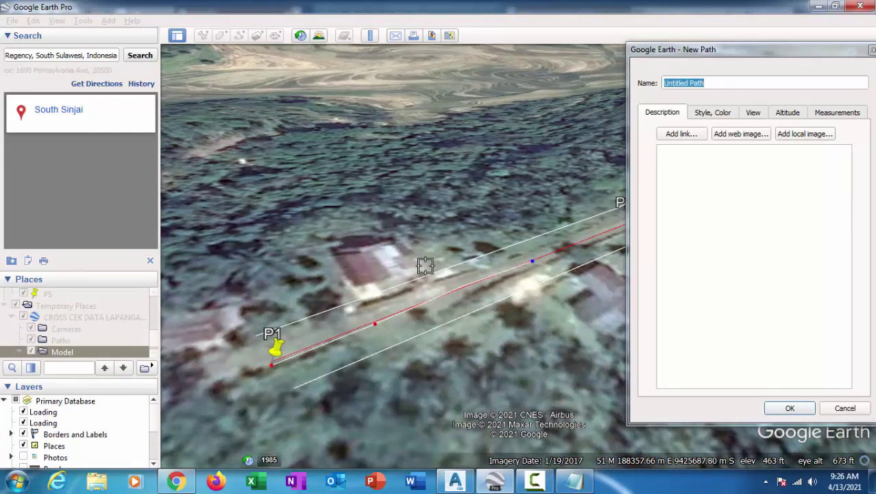
key("Right")
key("Right")
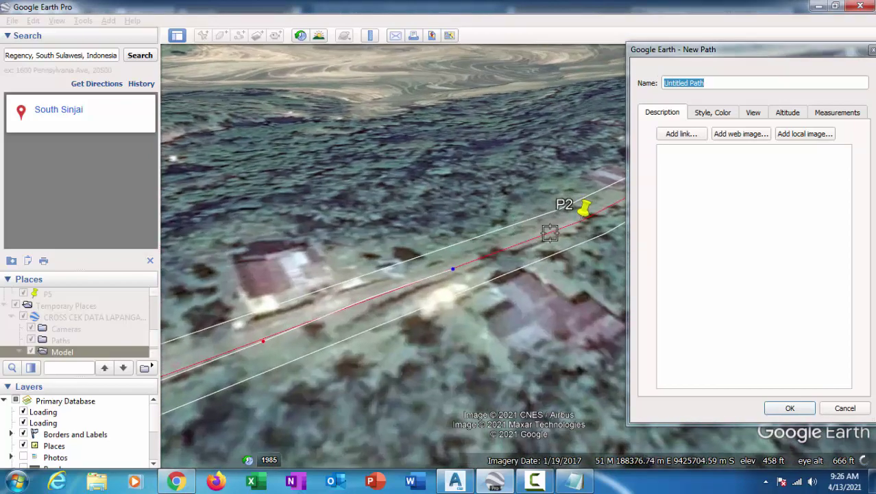
left_click(552, 234)
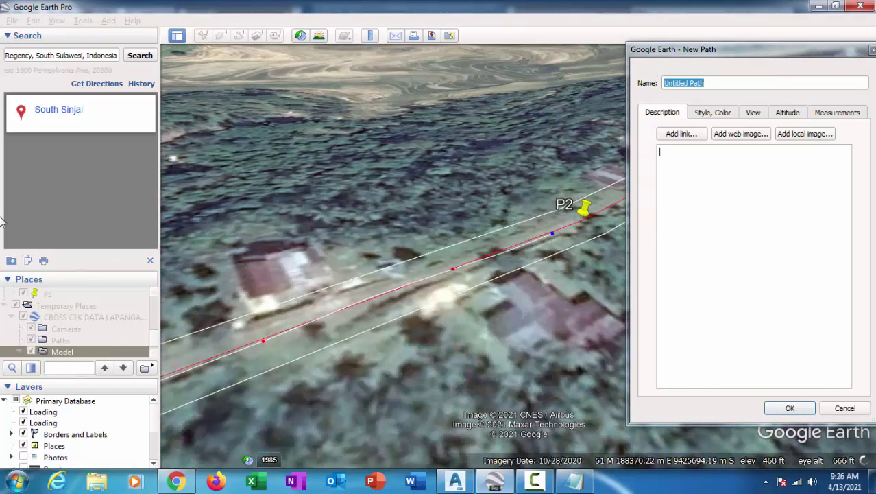
left_click(615, 207)
- Continue the path along the route and finish it with a point at P5
key("Right")
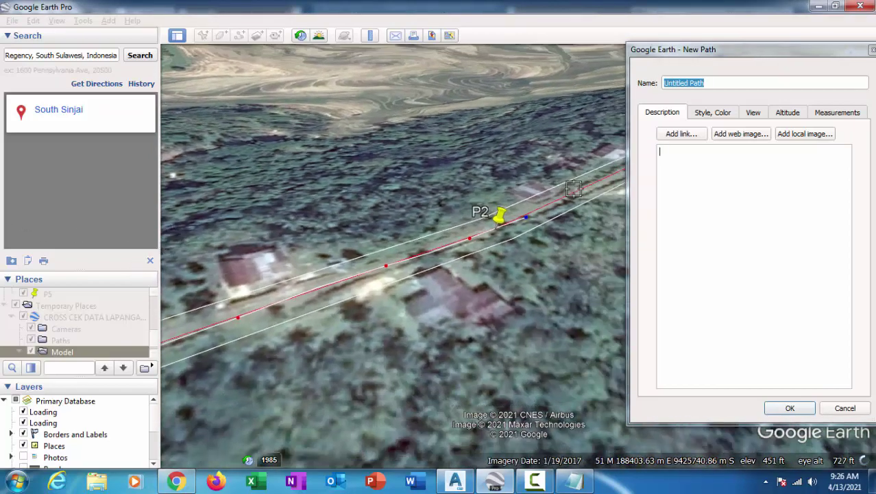
scroll(513, 180, "down", 2)
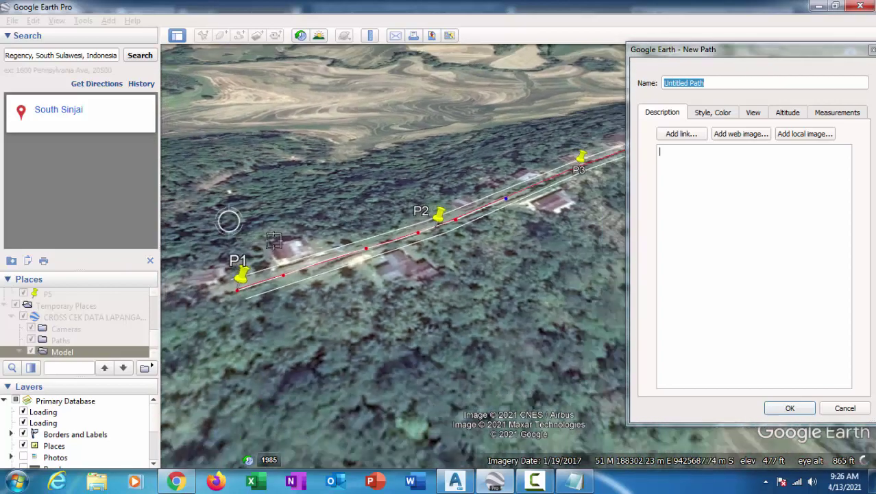
scroll(514, 180, "up", 2)
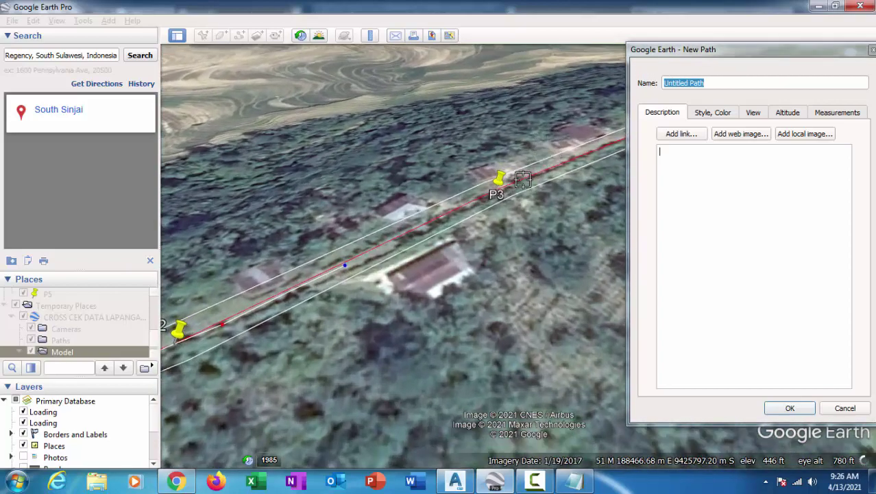
scroll(522, 179, "down", 2)
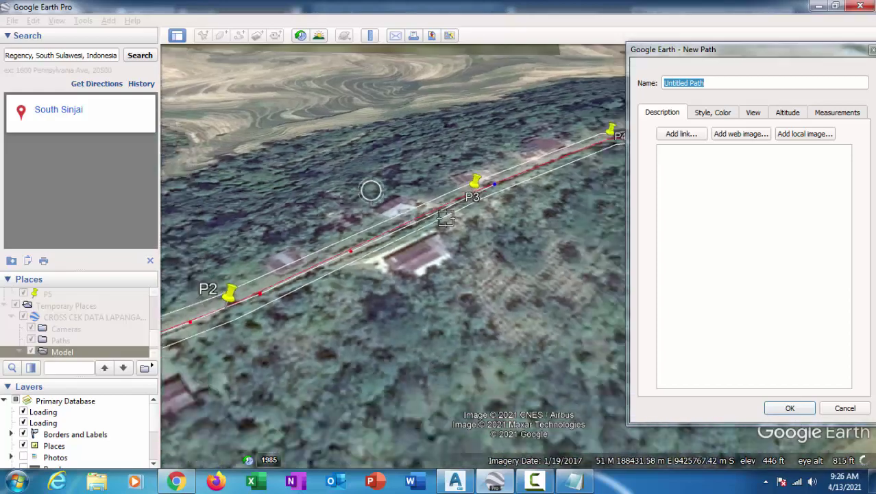
scroll(541, 157, "up", 2)
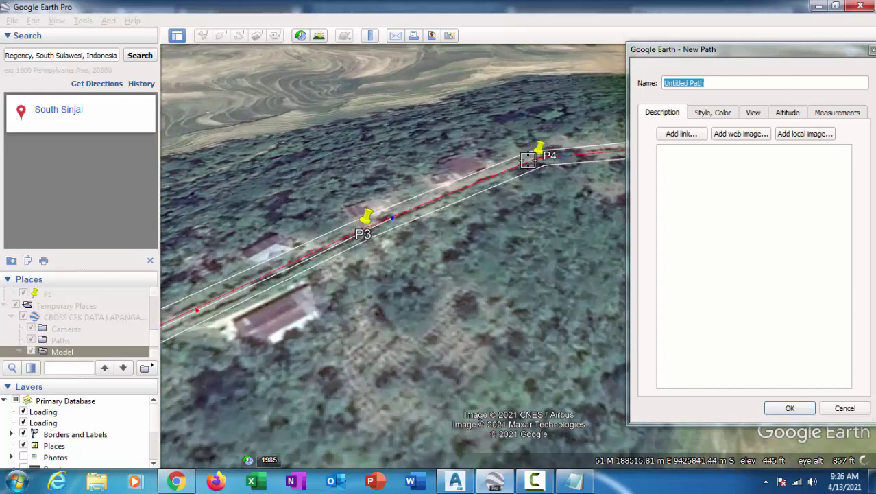
scroll(528, 159, "down", 2)
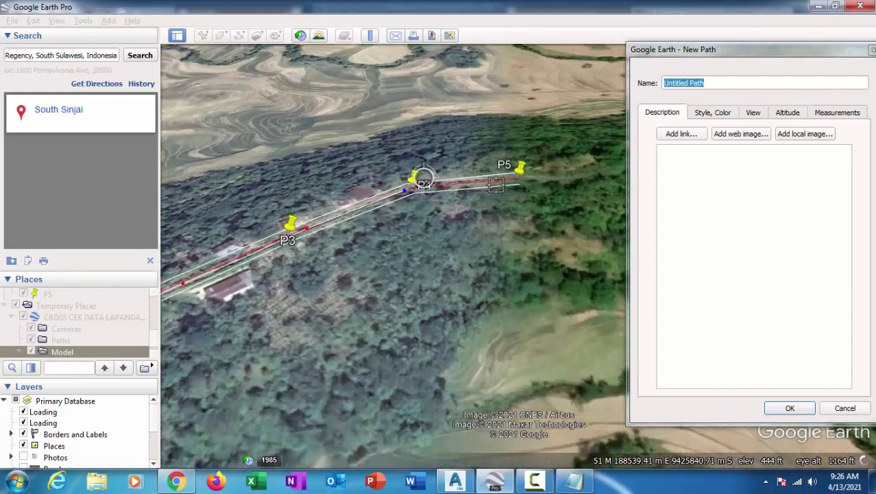
scroll(496, 184, "up", 3)
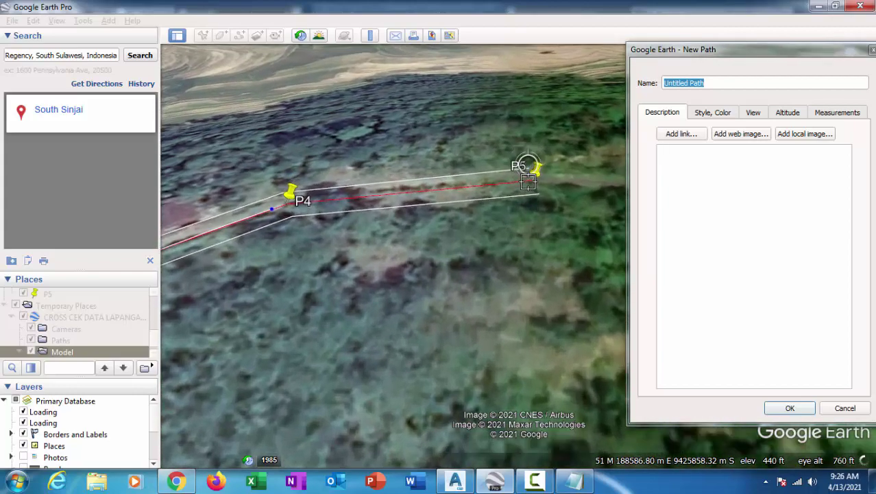
left_click(528, 181)
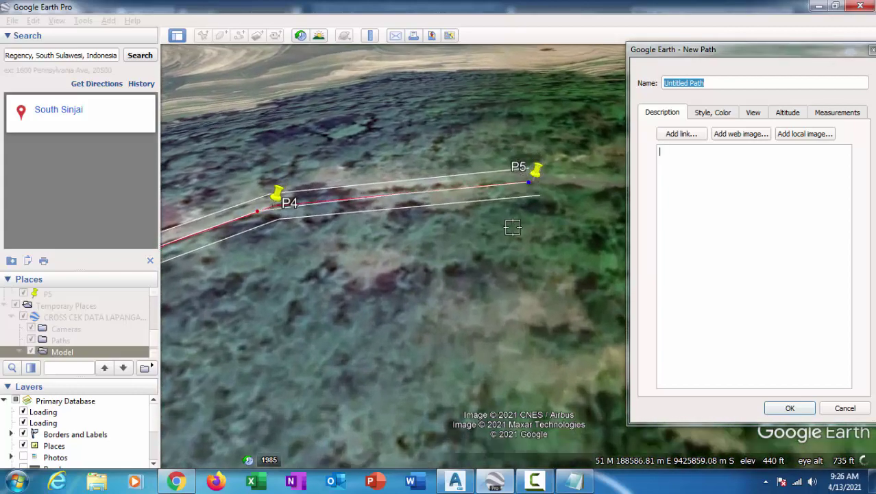
- Save the route as Untitled Path and play its flythrough tour, restarting from the beginning
left_click(790, 408)
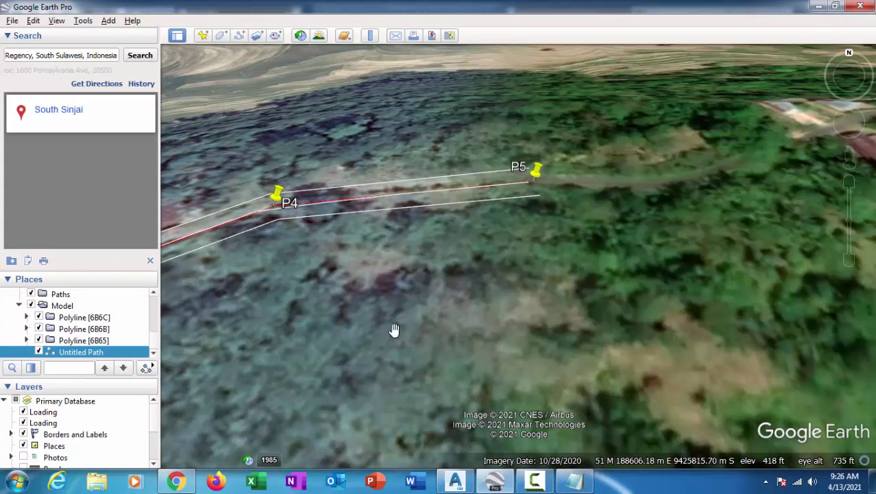
left_click(146, 371)
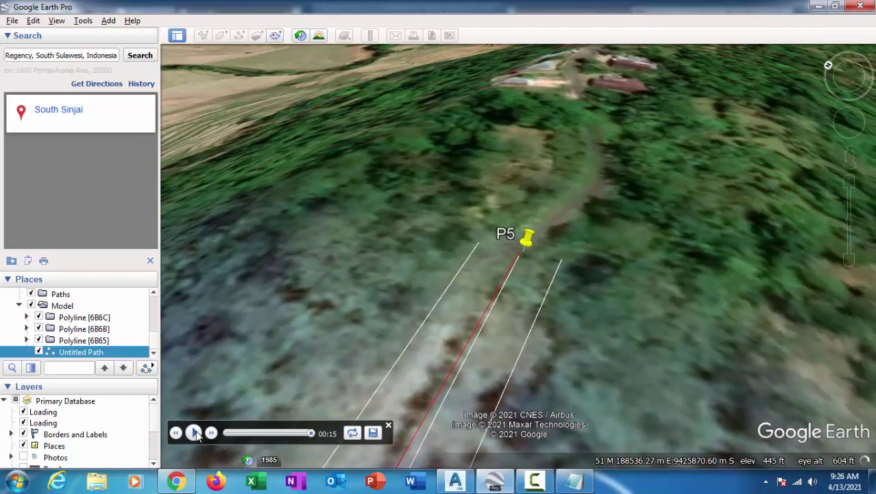
left_click(194, 433)
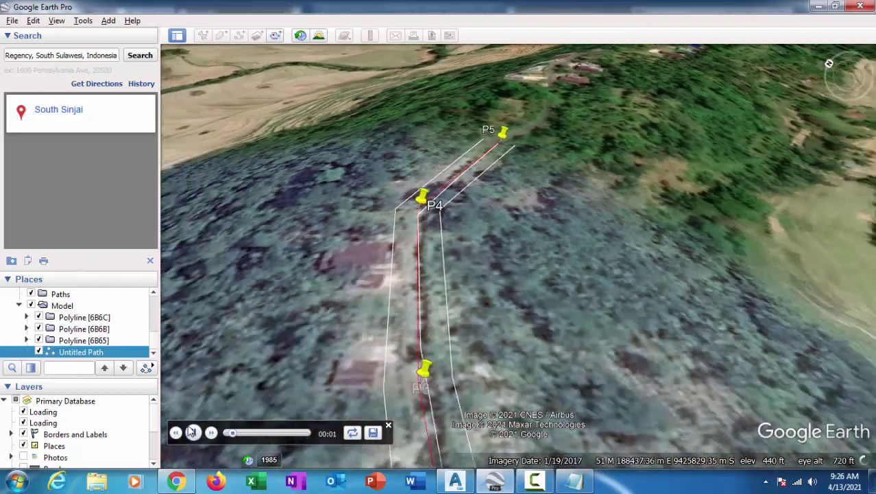